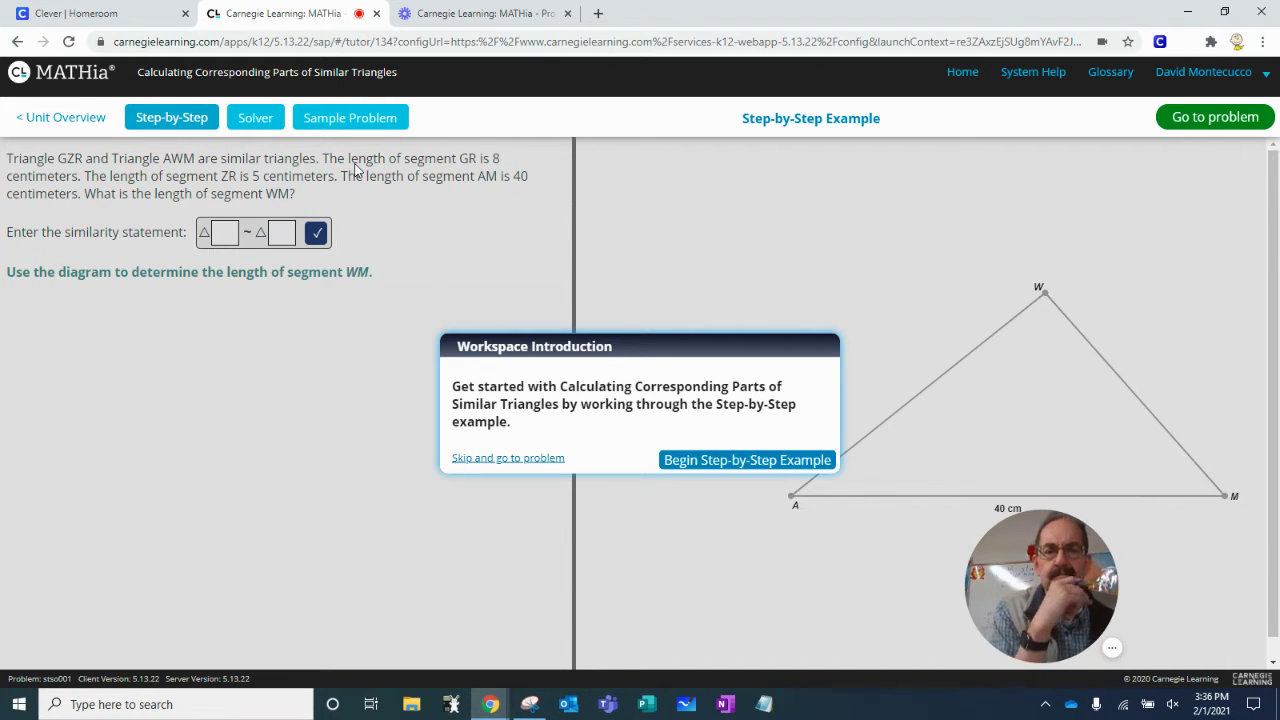
# Begin the step-by-step example, then enter GZR and AWM as the similarity statement and check it.
pyautogui.click(732, 462)
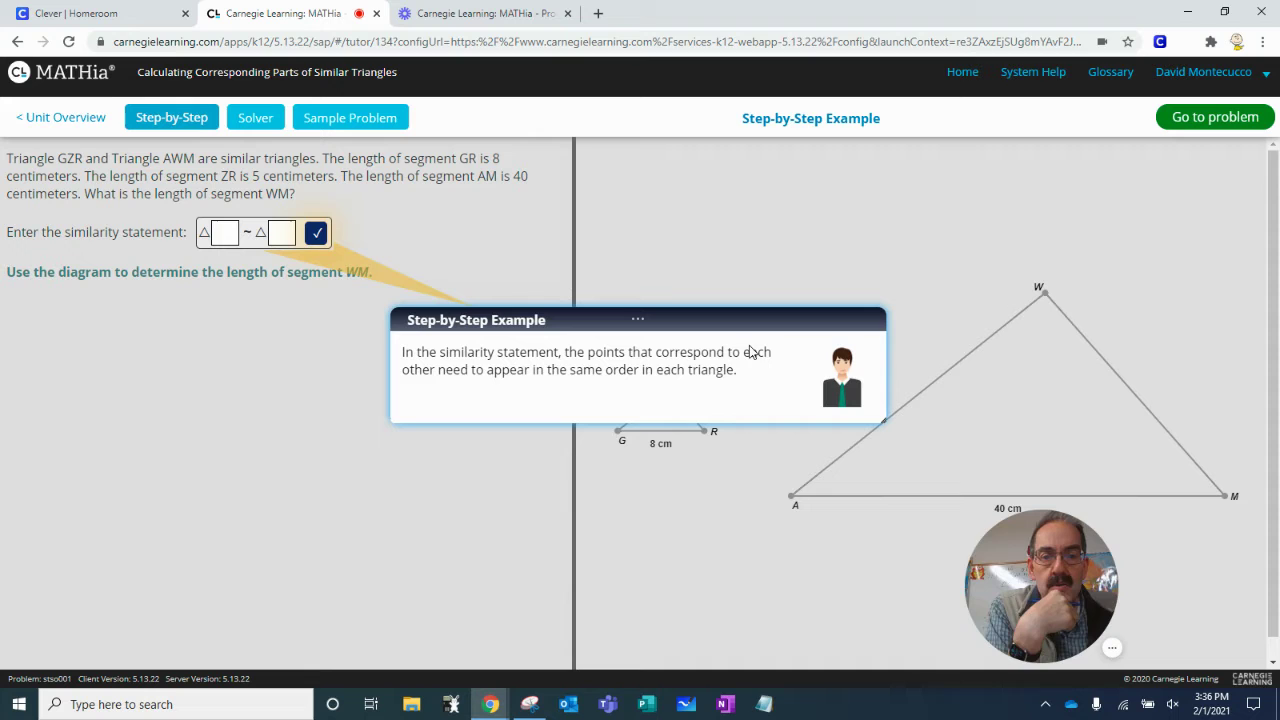
pyautogui.moveTo(697, 325); pyautogui.dragTo(772, 234)
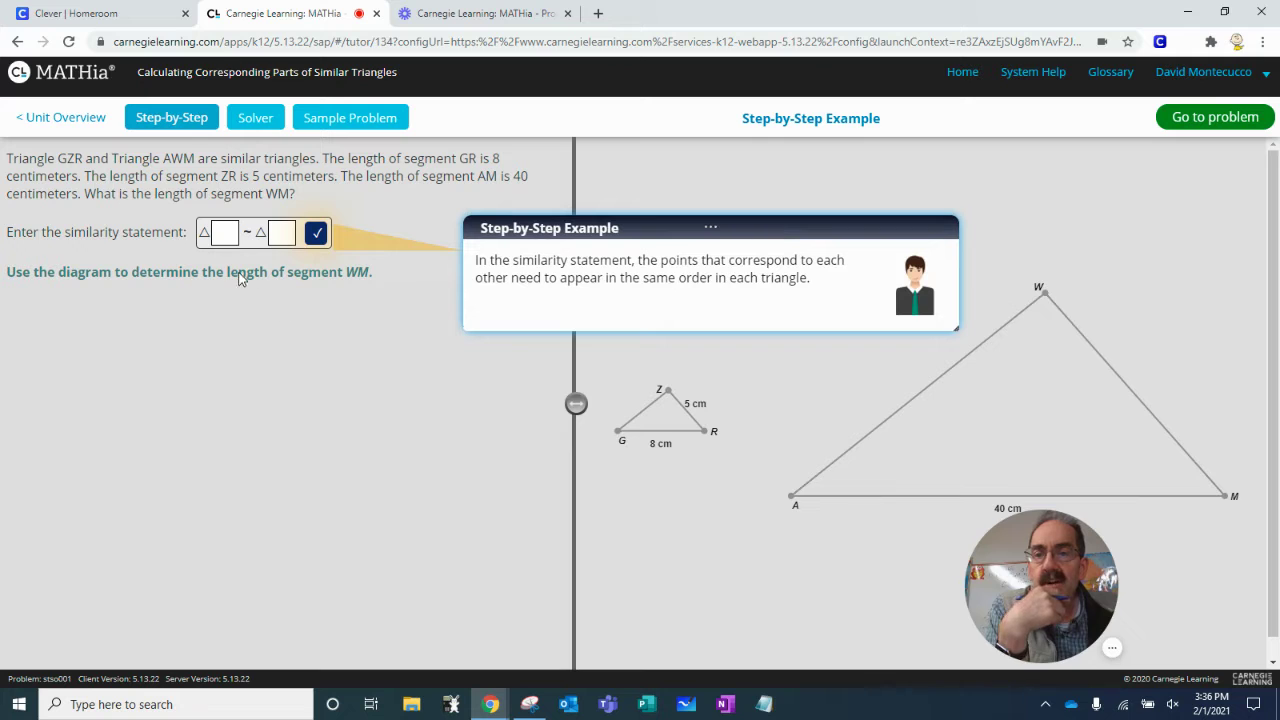
pyautogui.click(224, 234)
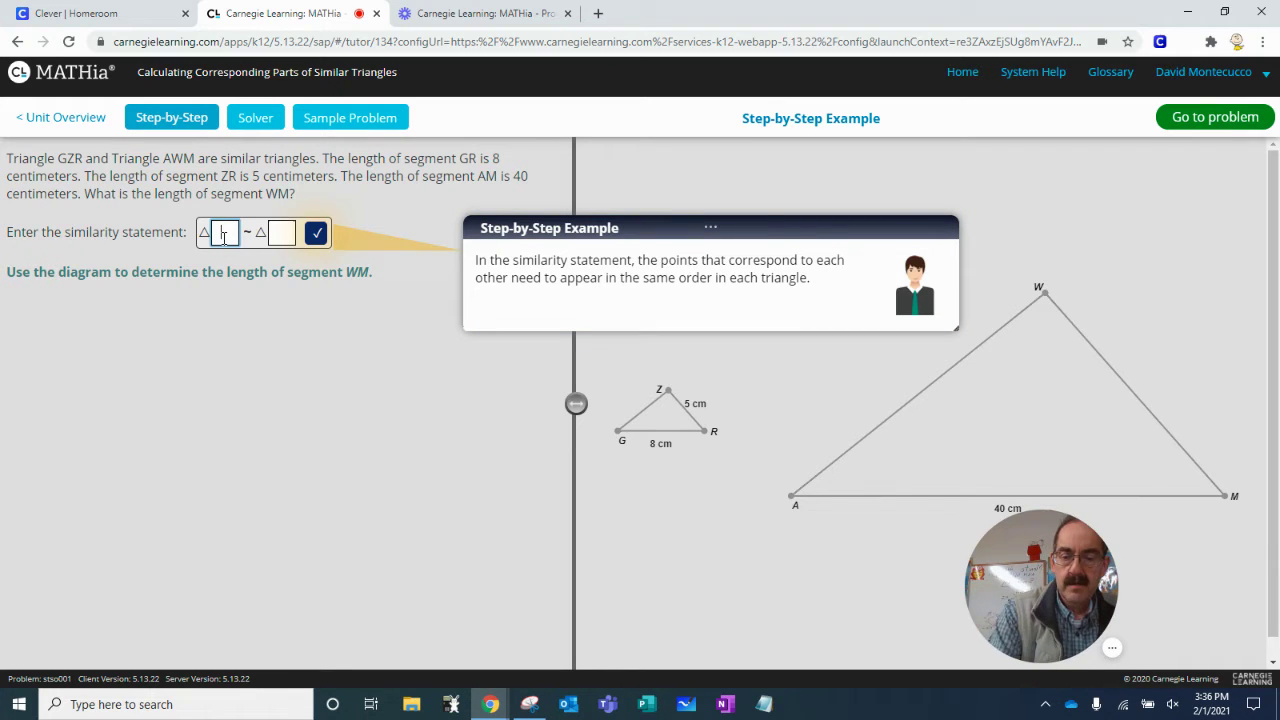
pyautogui.write('g')
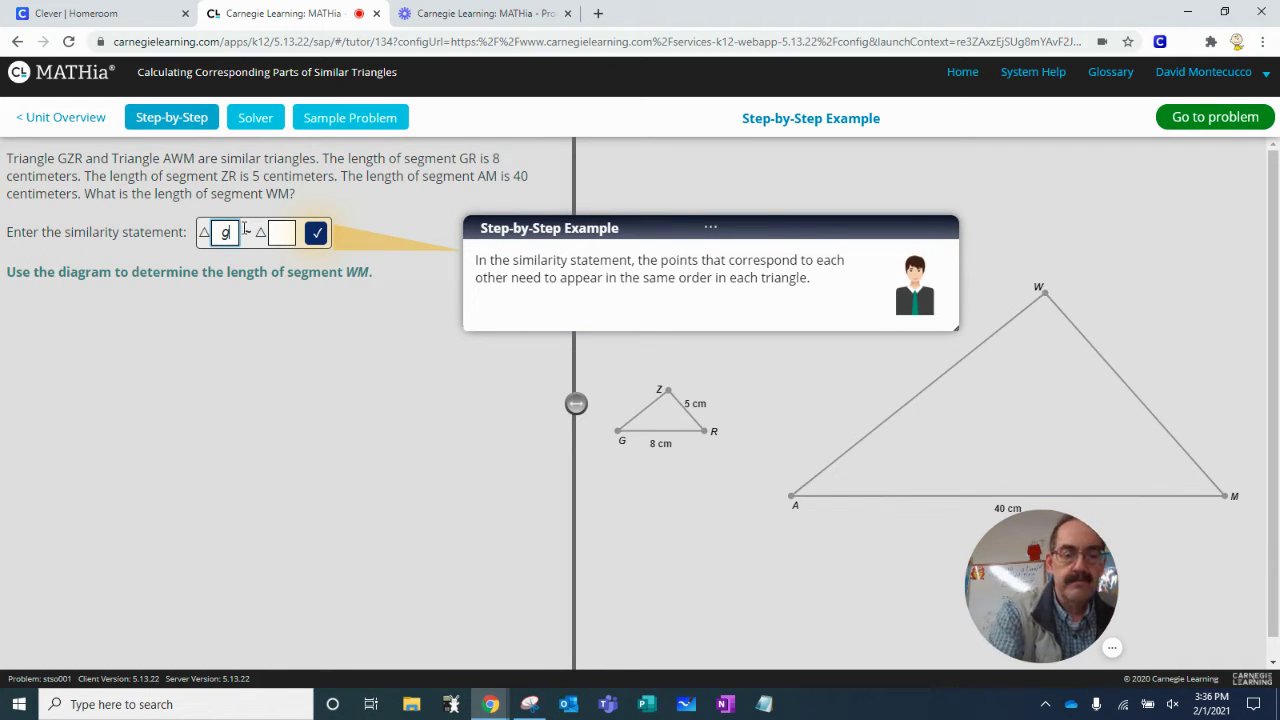
pyautogui.press('BackSpace')
pyautogui.write('GZ')
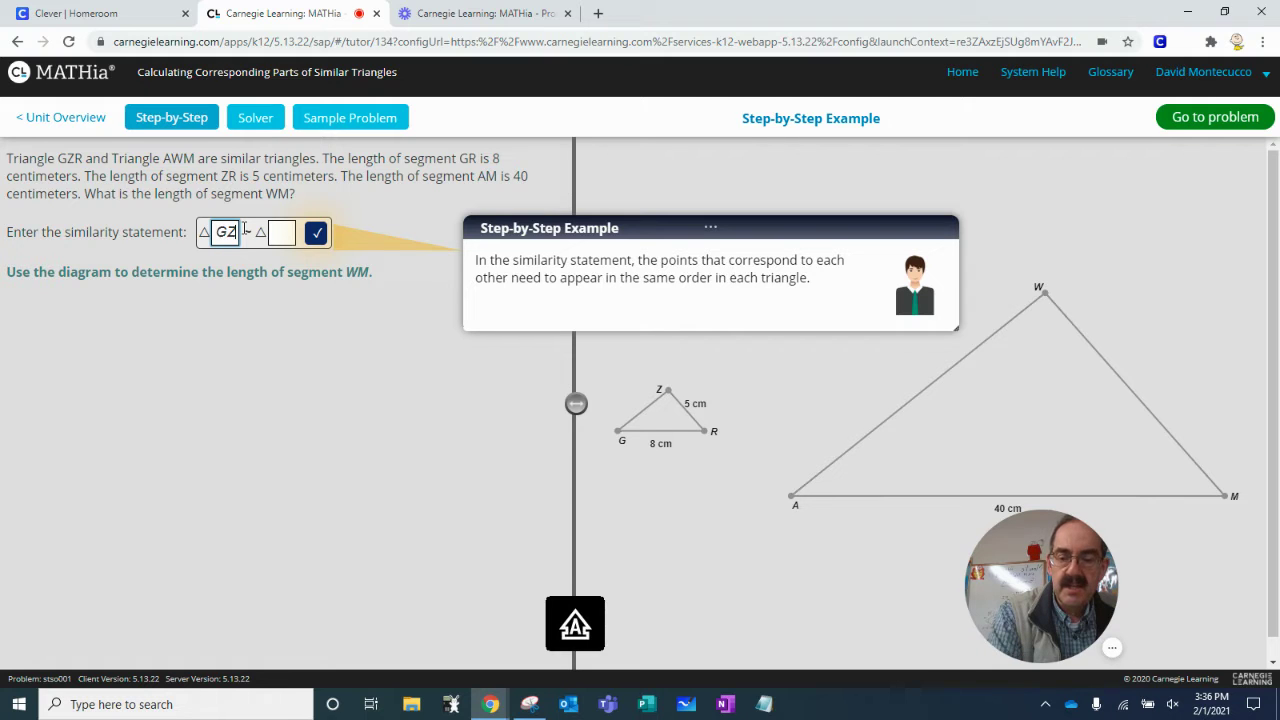
pyautogui.write('R')
pyautogui.click(294, 234)
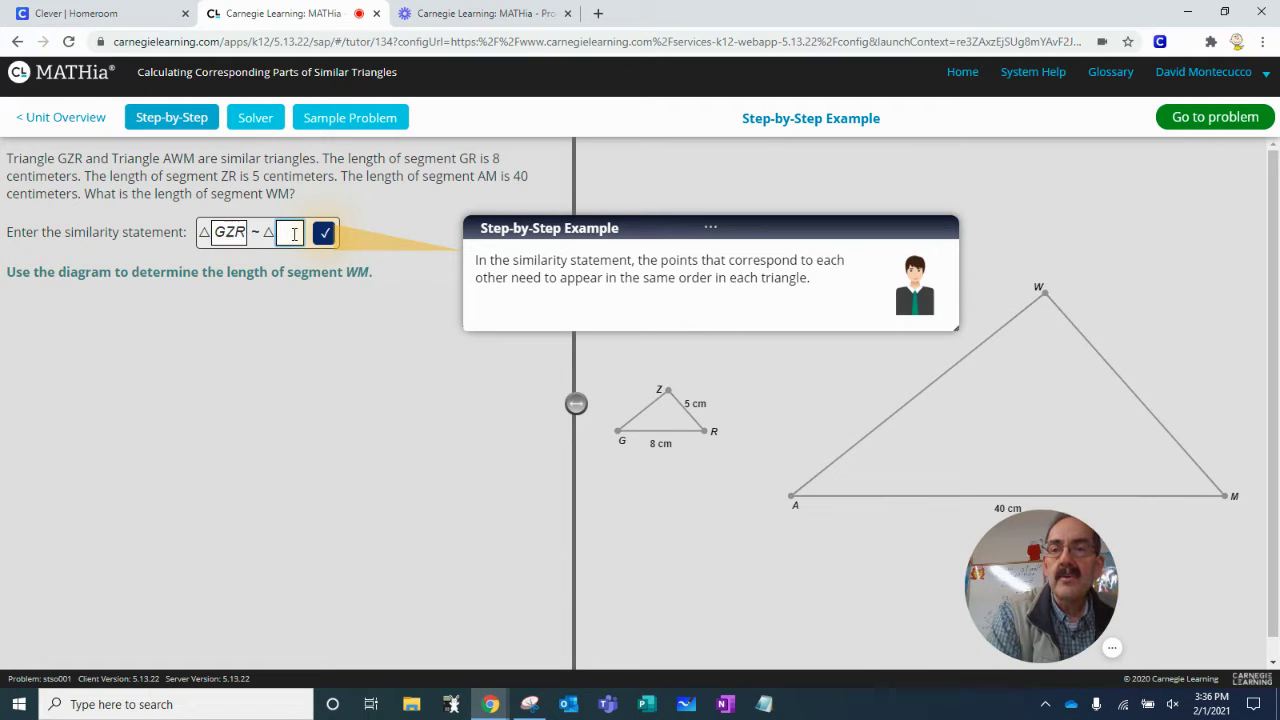
pyautogui.write('AWM')
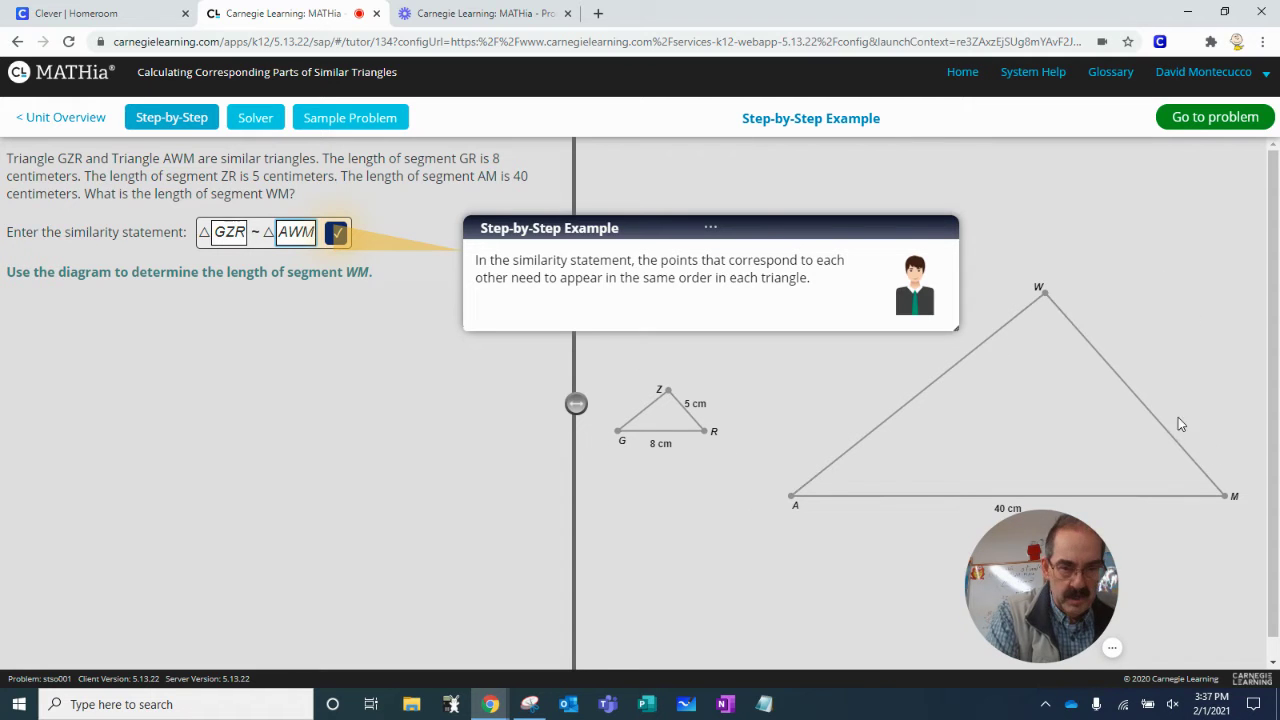
pyautogui.click(336, 233)
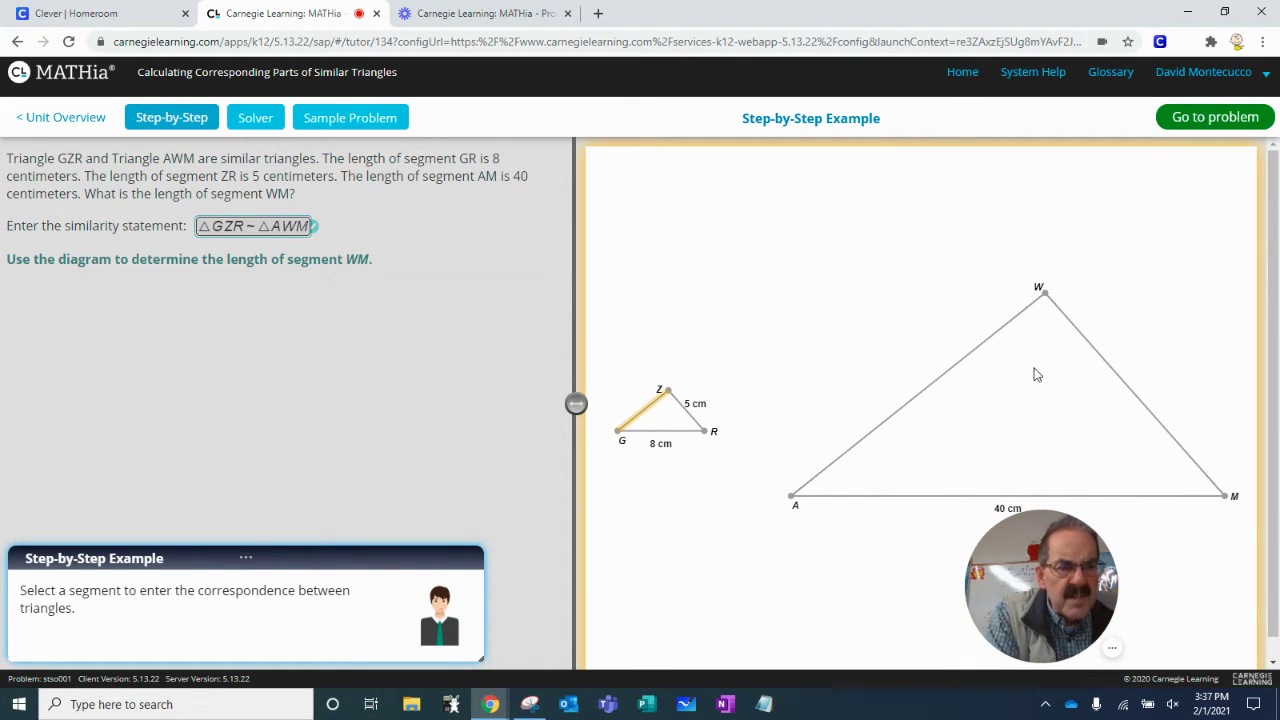
# Select segment GZ and set its correspondence to GZ in △GZR matching AW in △AWM.
pyautogui.click(640, 414)
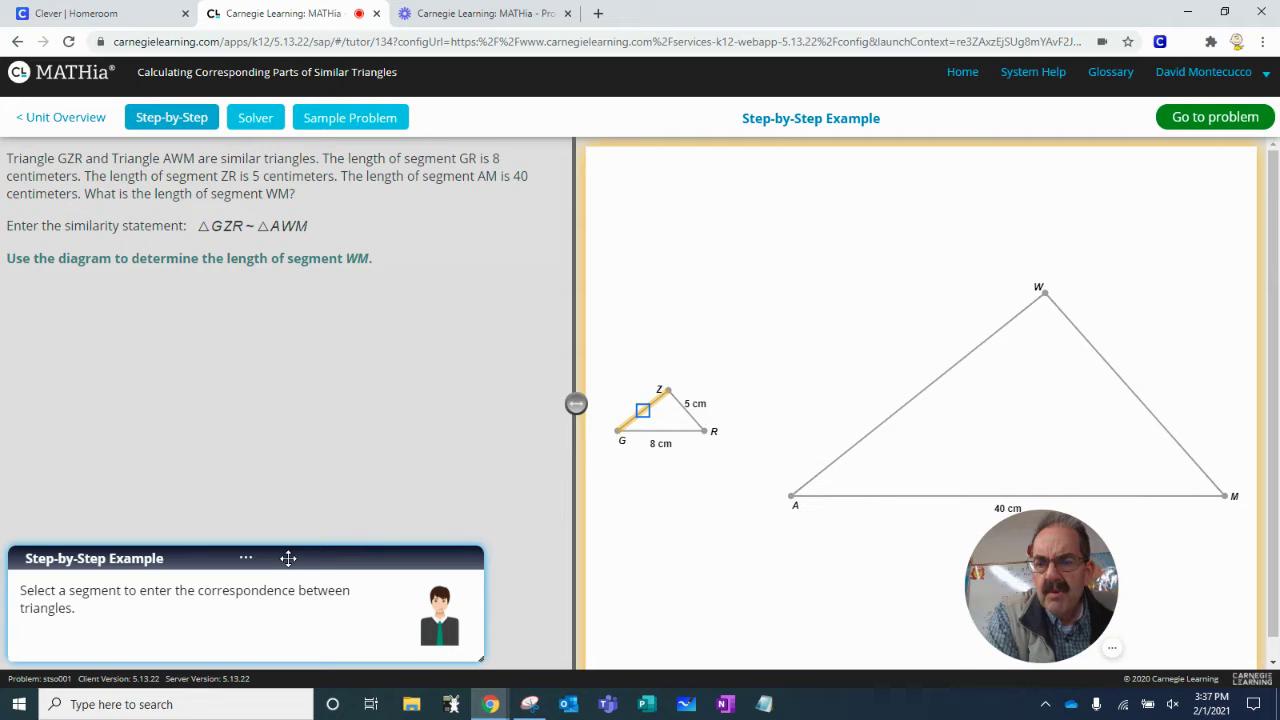
pyautogui.click(645, 412)
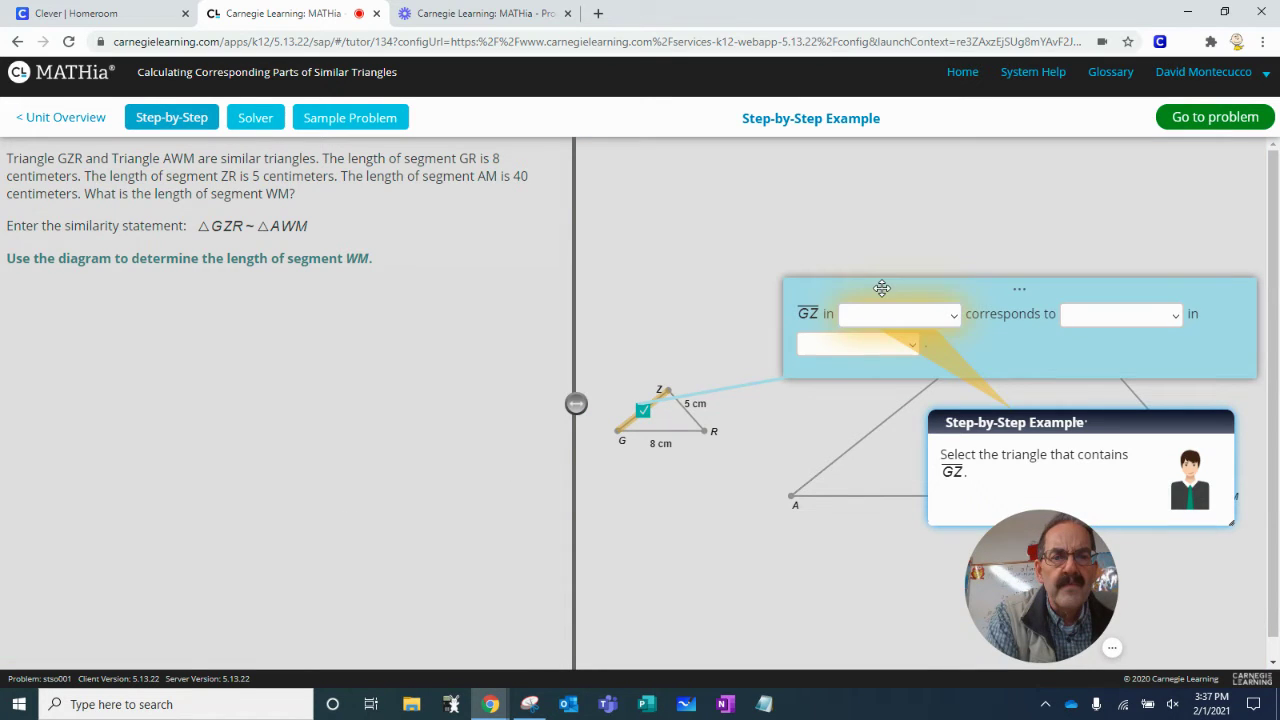
pyautogui.moveTo(863, 279); pyautogui.dragTo(728, 214)
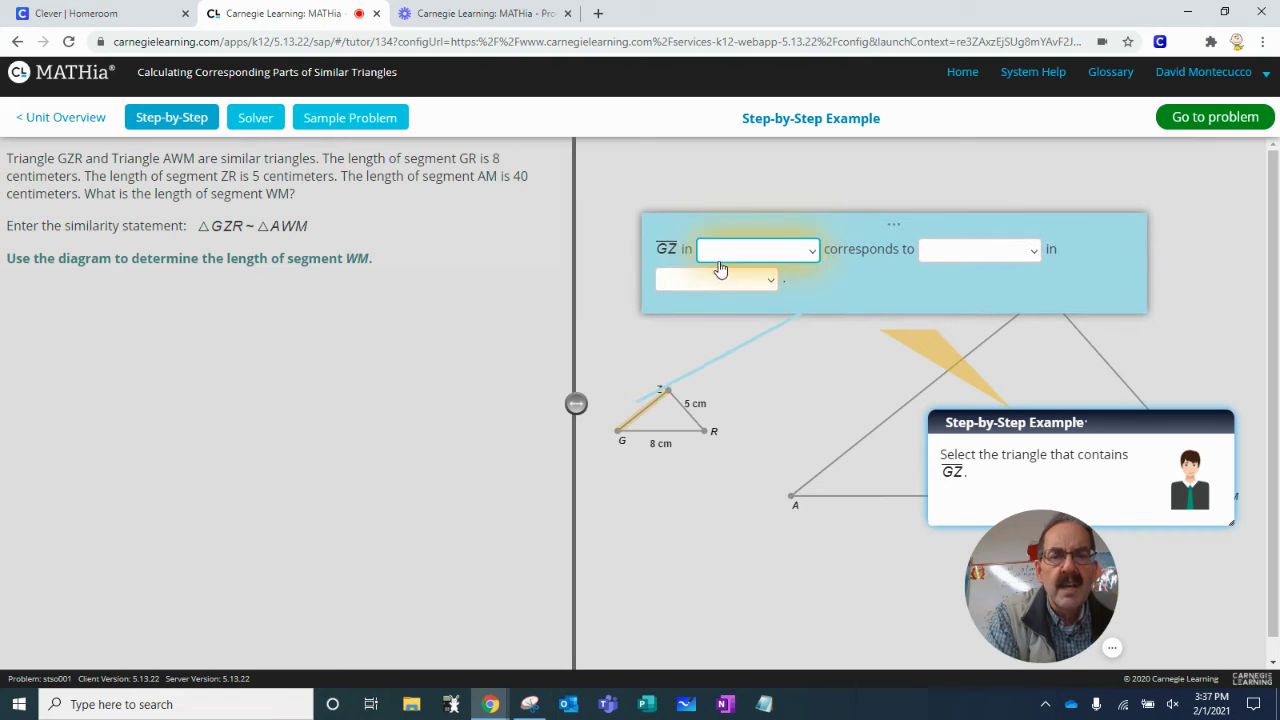
pyautogui.click(725, 258)
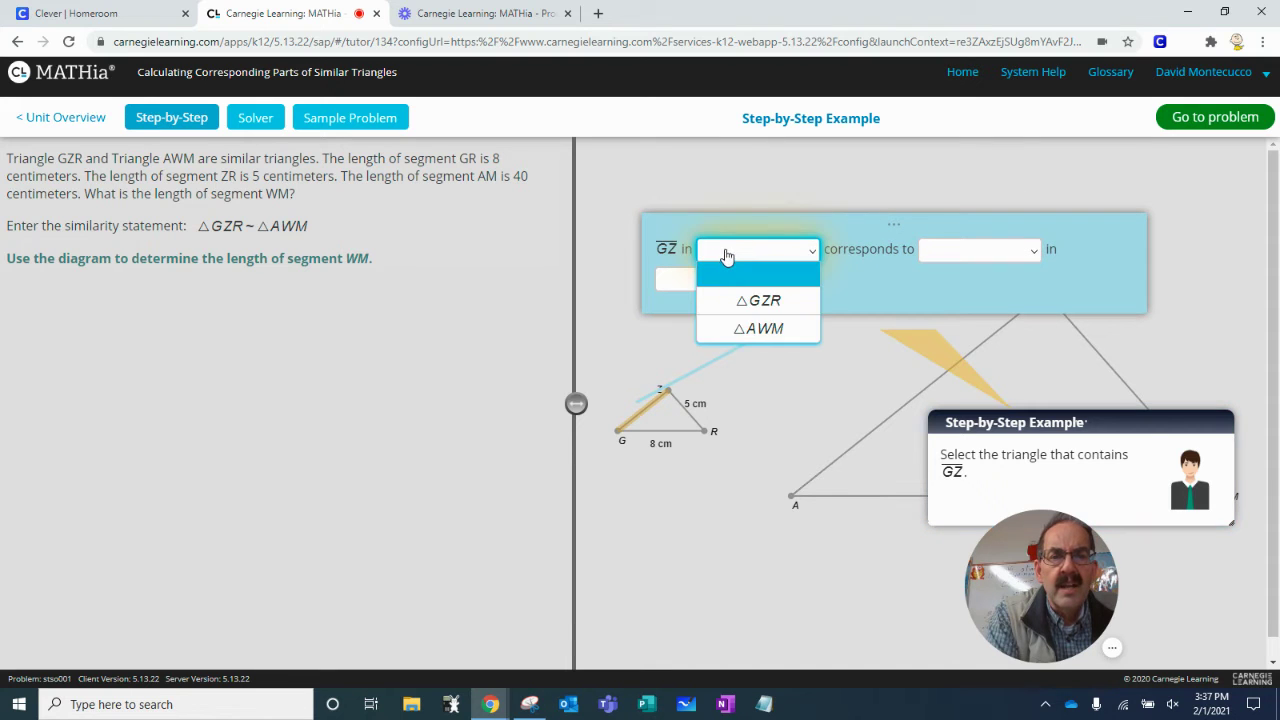
pyautogui.click(745, 310)
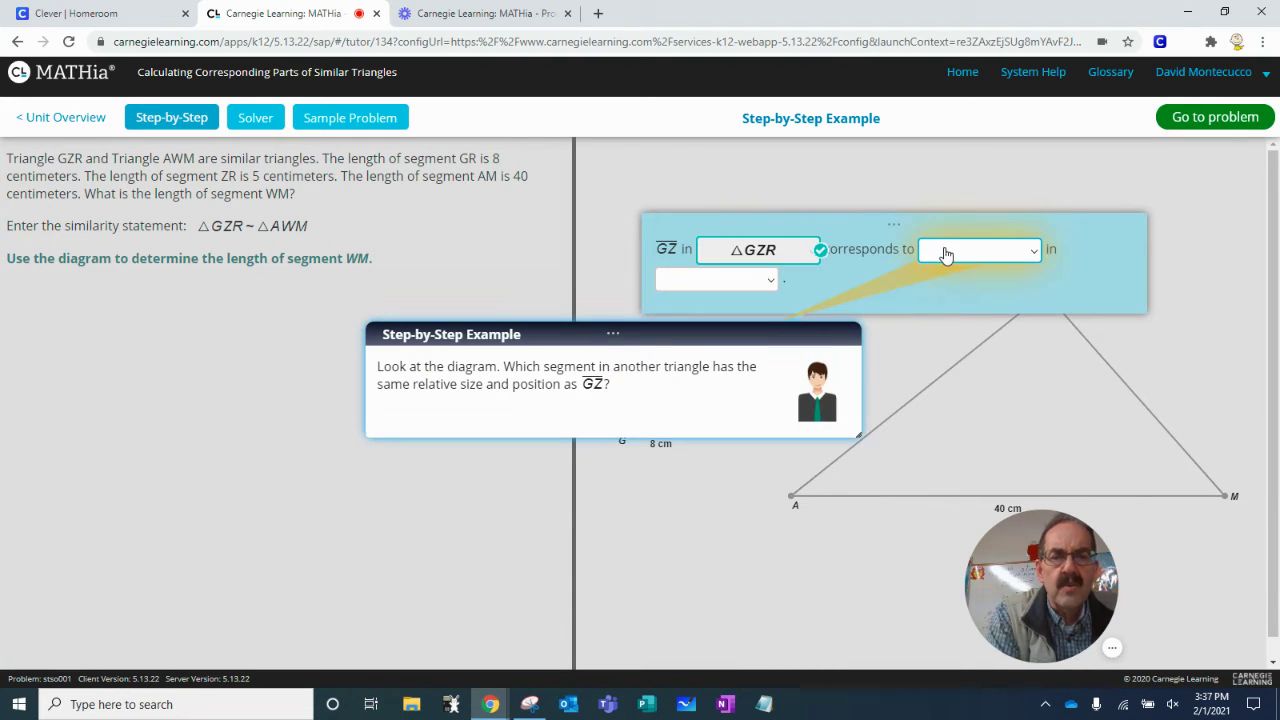
pyautogui.moveTo(878, 227); pyautogui.dragTo(835, 193)
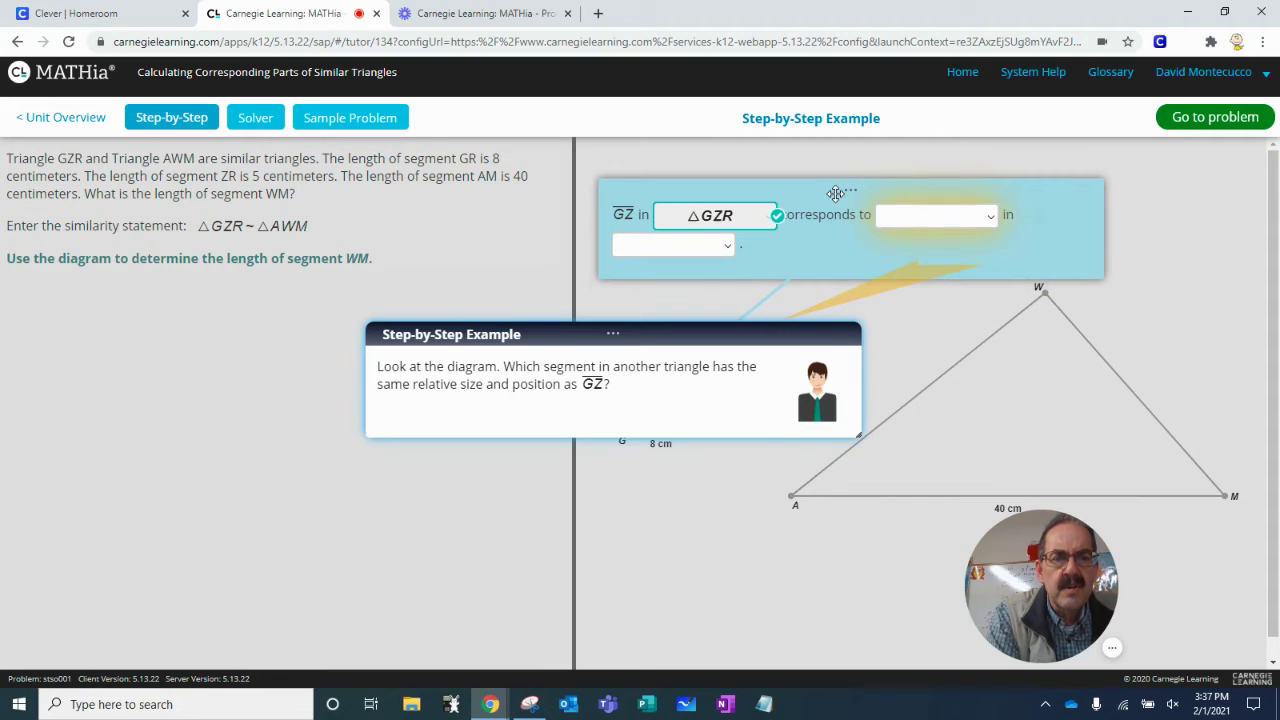
pyautogui.click(904, 224)
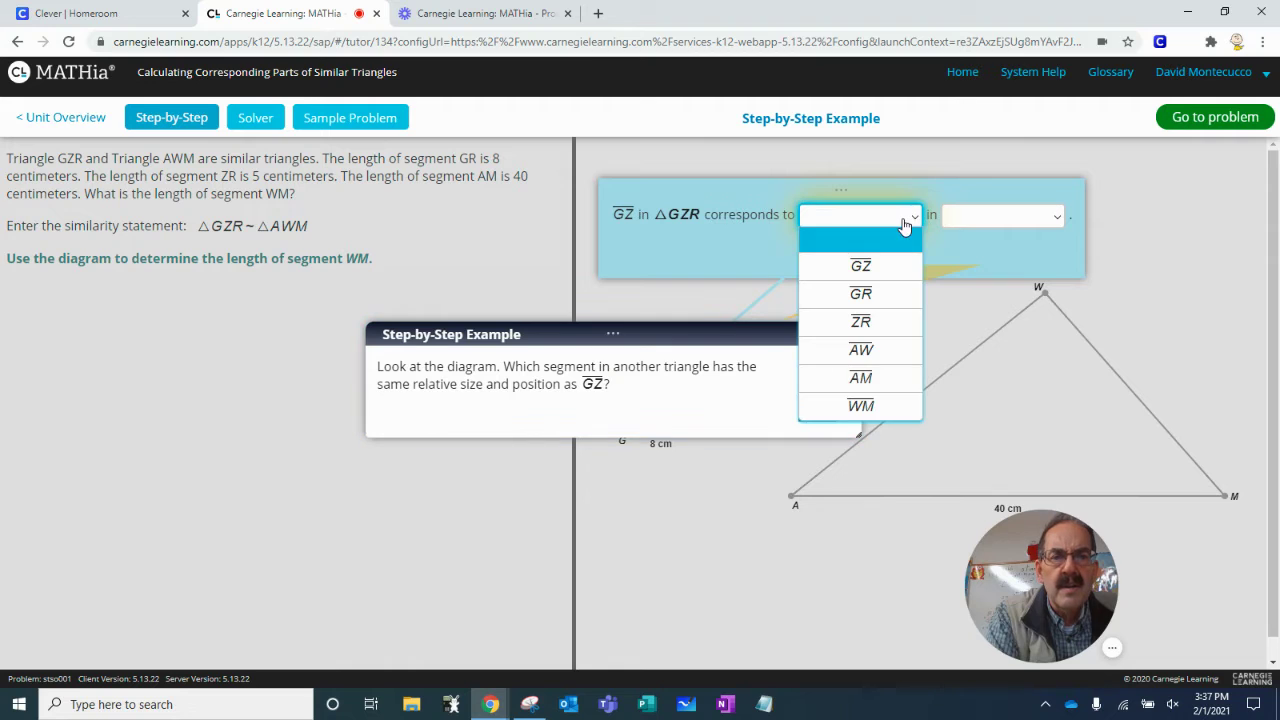
pyautogui.click(855, 360)
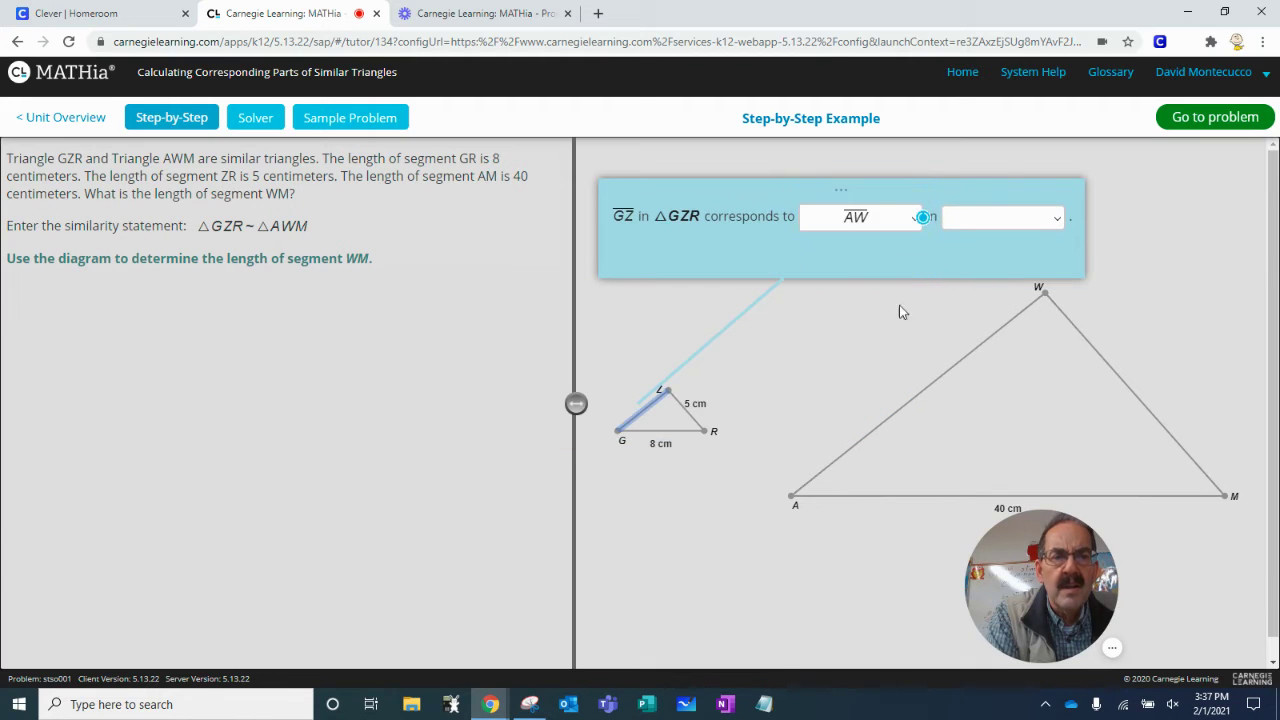
pyautogui.click(969, 226)
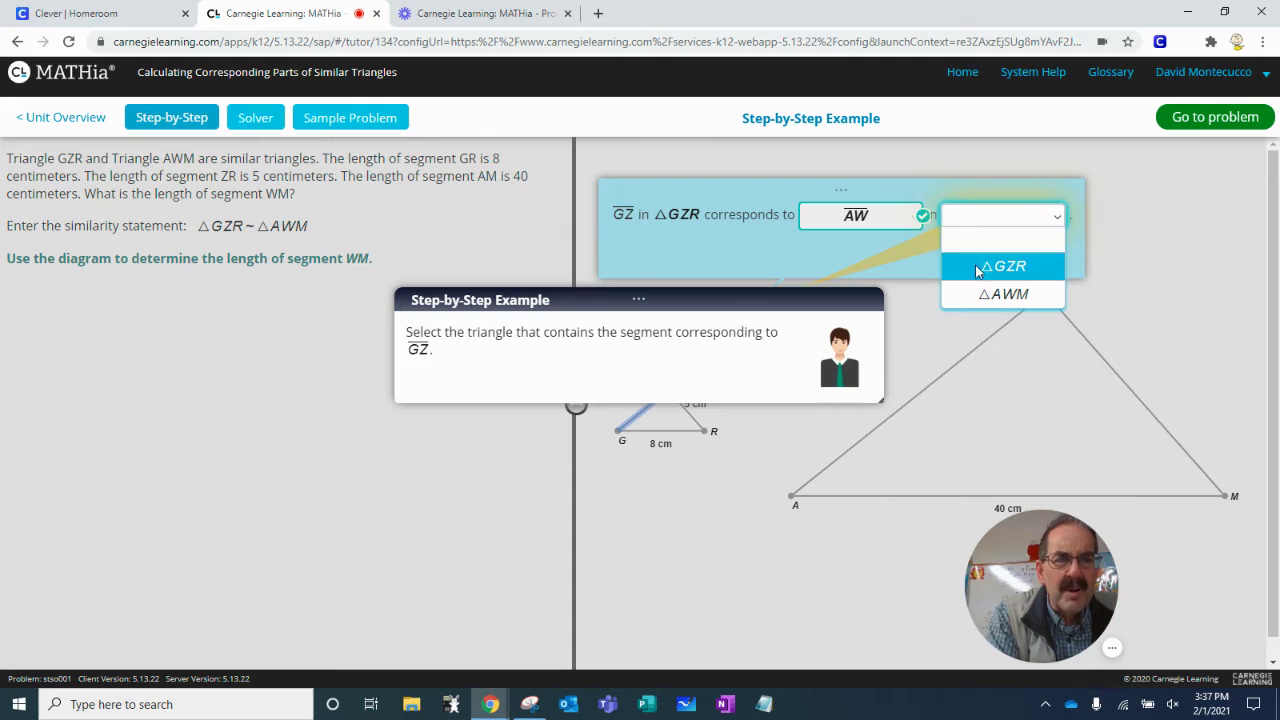
pyautogui.click(984, 295)
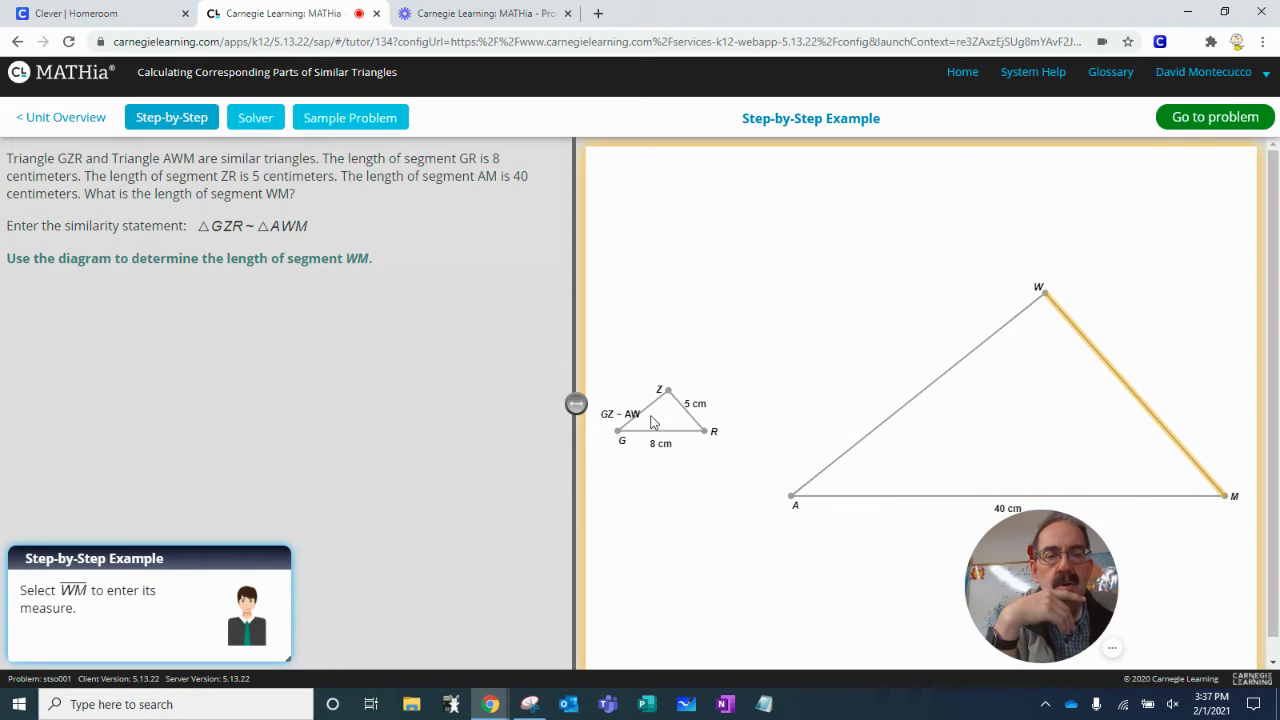
# Select segment WM in △AWM to bring up its cm measure entry and the Solver notice.
pyautogui.click(1133, 398)
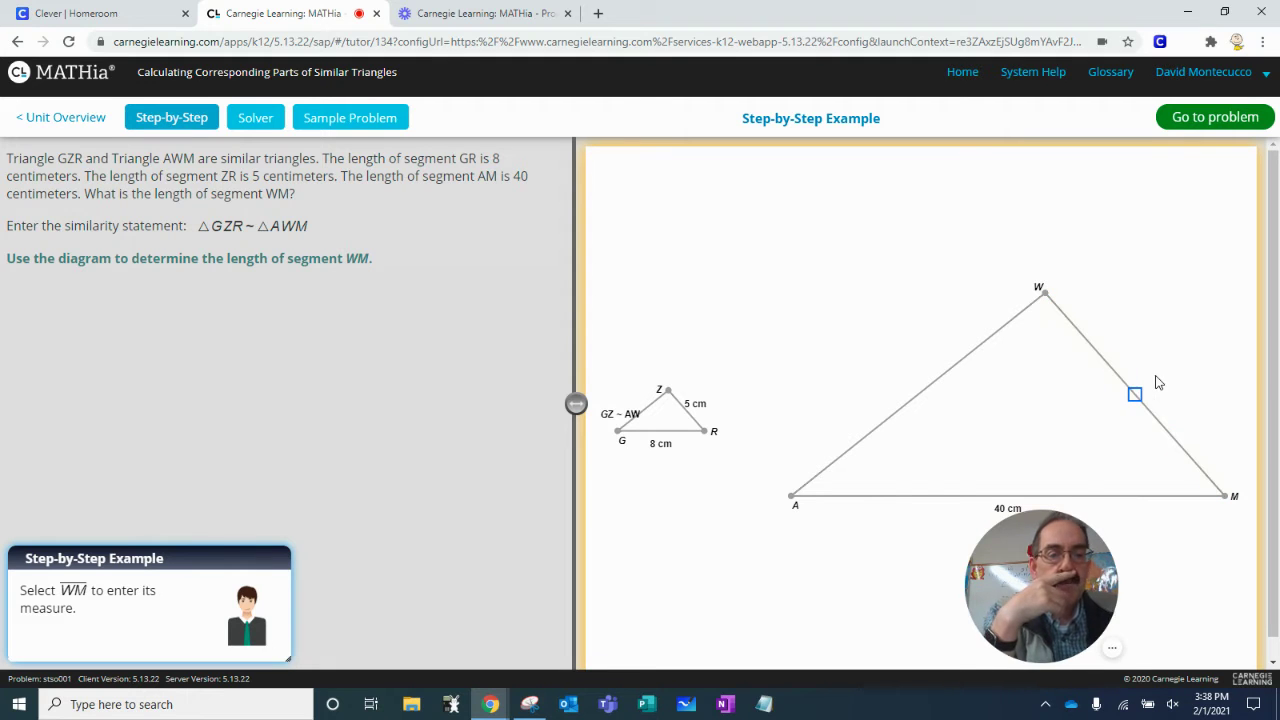
pyautogui.click(1155, 385)
pyautogui.moveTo(1051, 579); pyautogui.dragTo(726, 207)
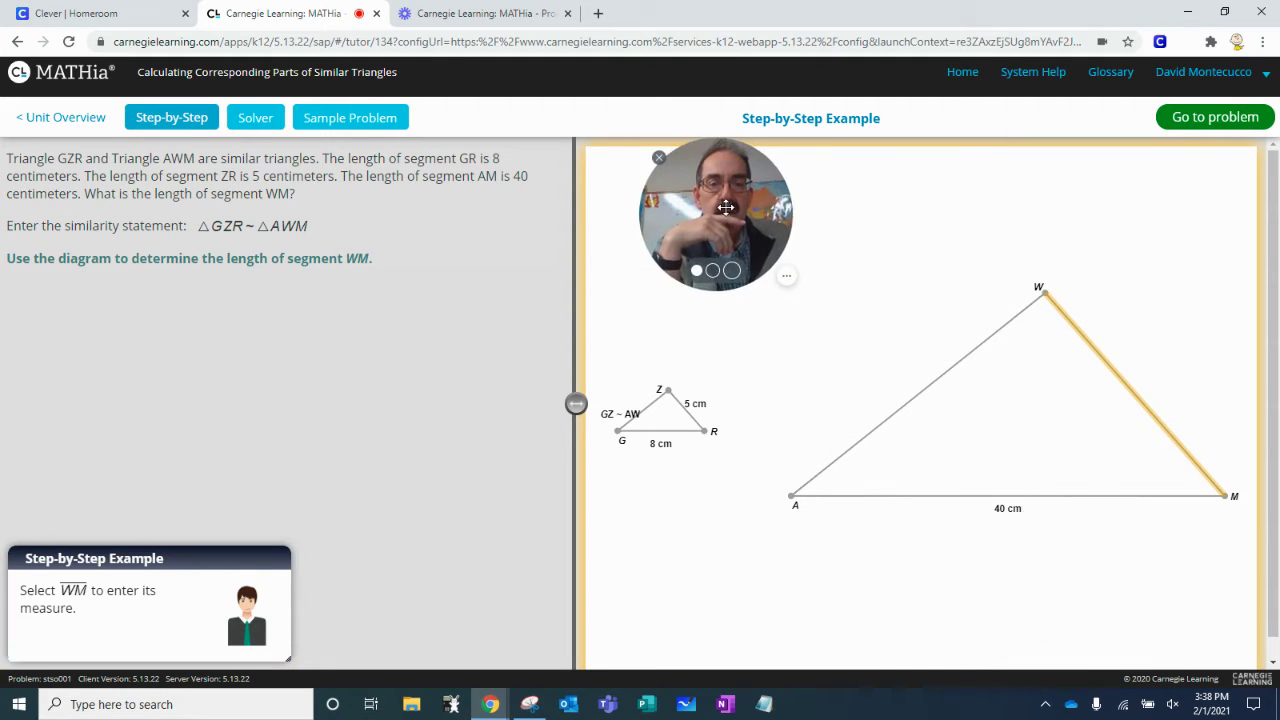
pyautogui.click(1021, 531)
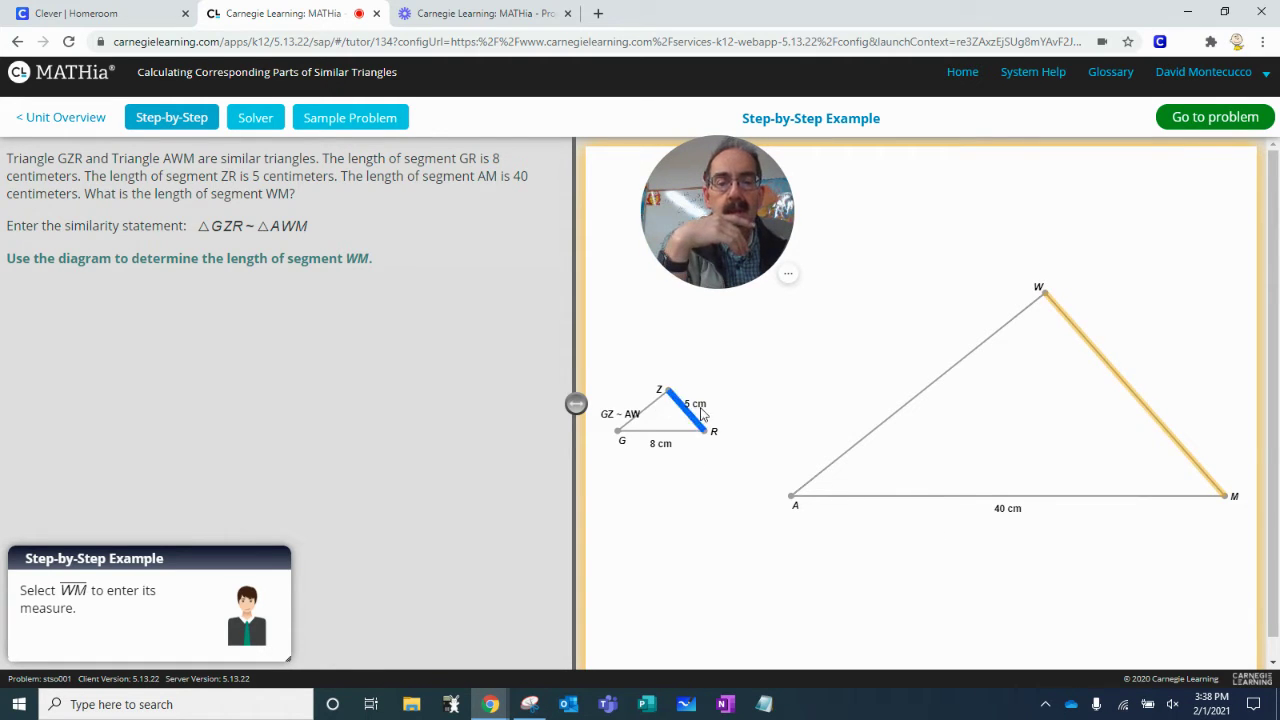
pyautogui.click(1134, 394)
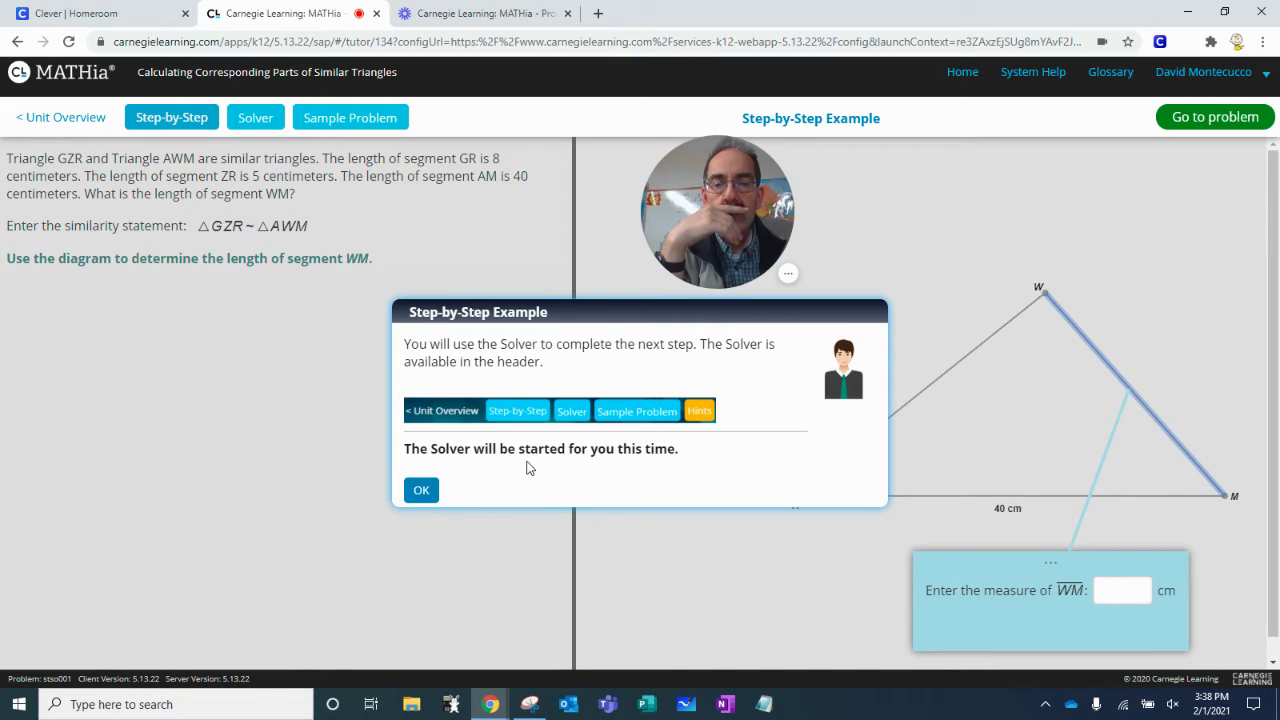
# Start the Solver, enter the proportion 8/40 = 5/X using a fraction, and submit it.
pyautogui.click(423, 490)
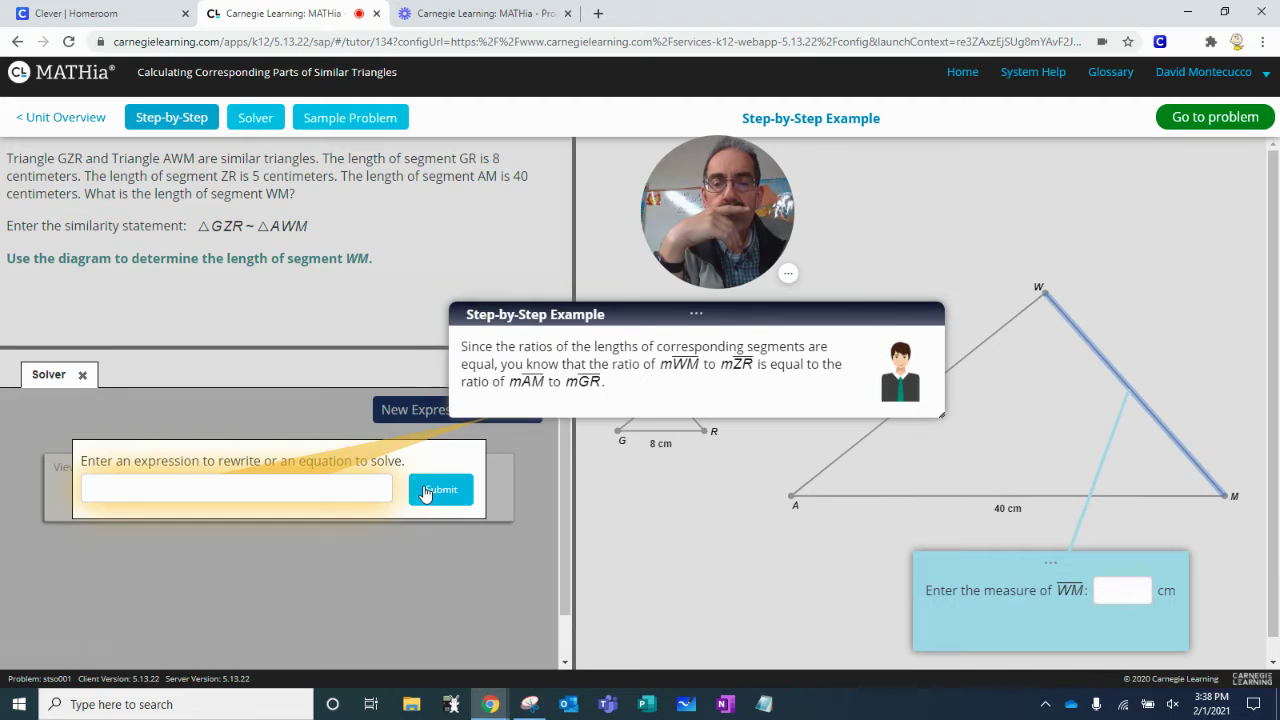
pyautogui.click(240, 494)
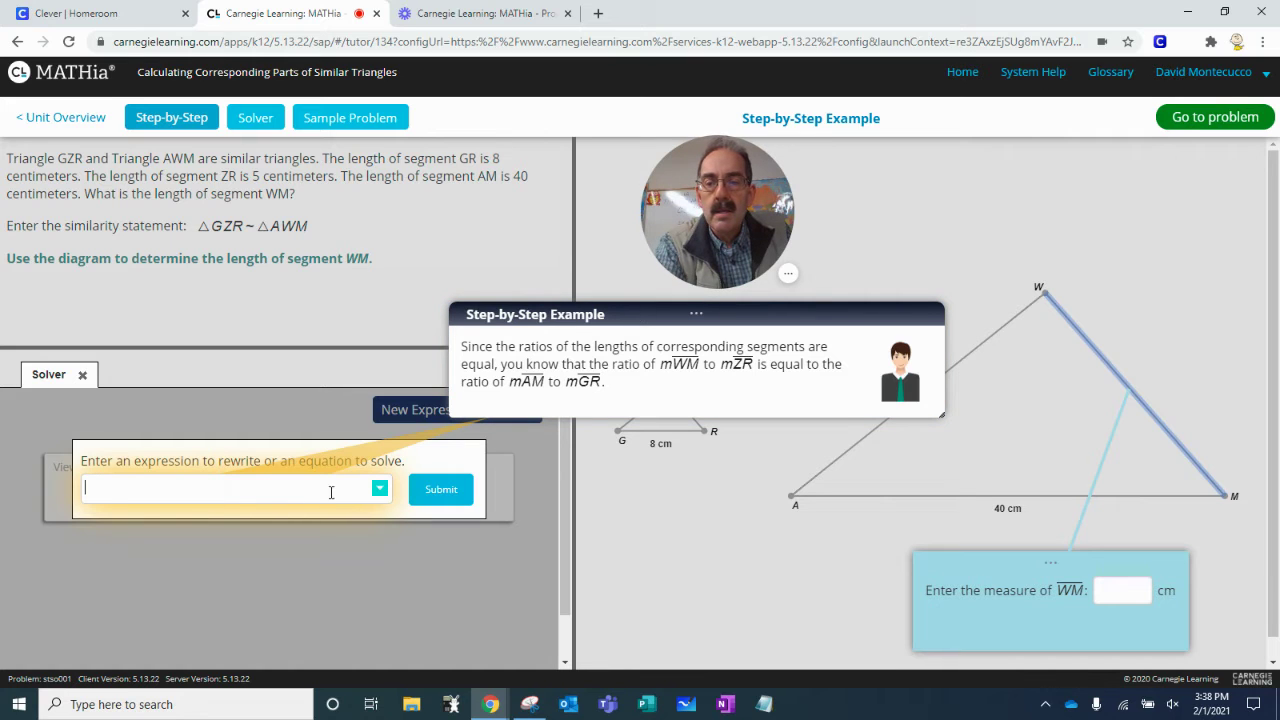
pyautogui.click(380, 489)
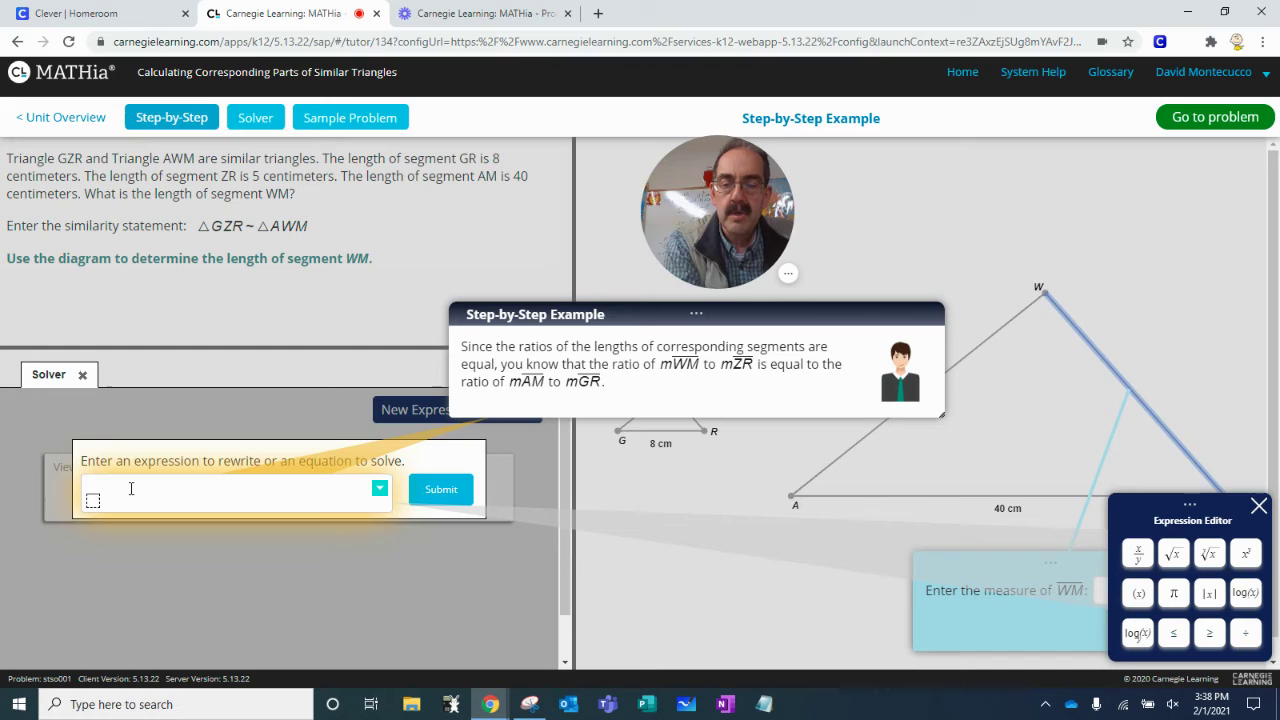
pyautogui.write('8/')
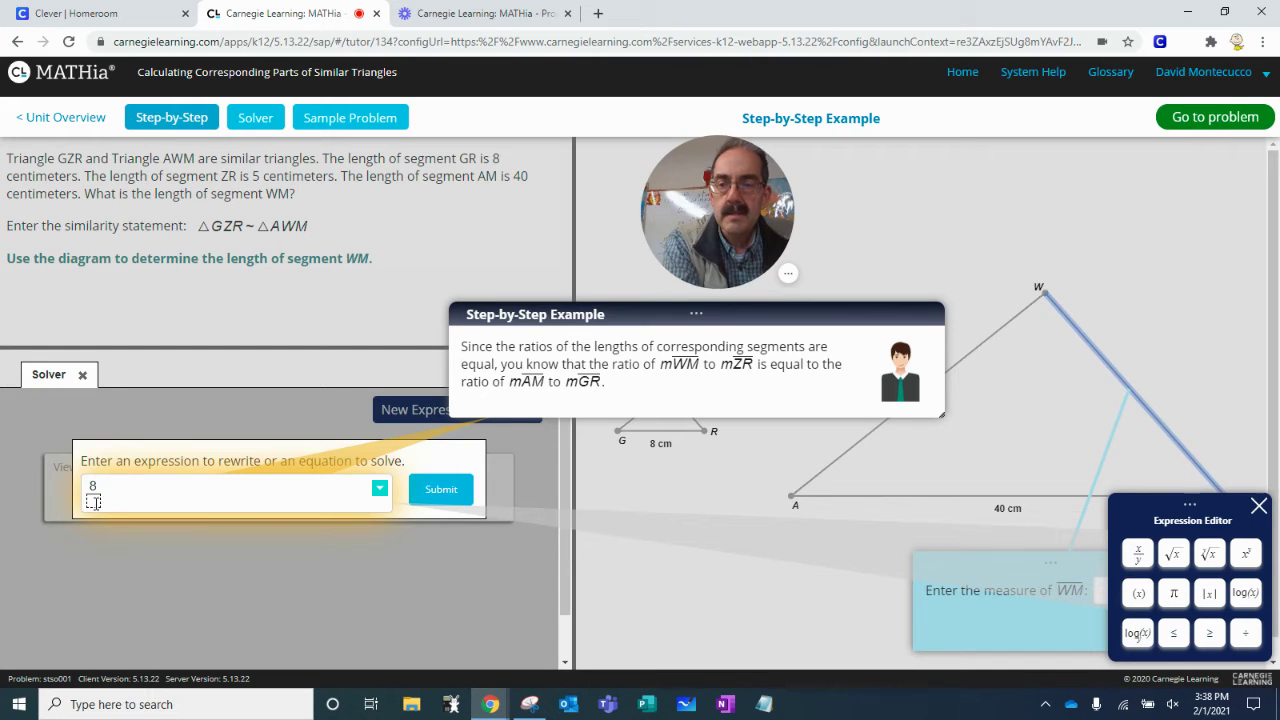
pyautogui.write('40 =')
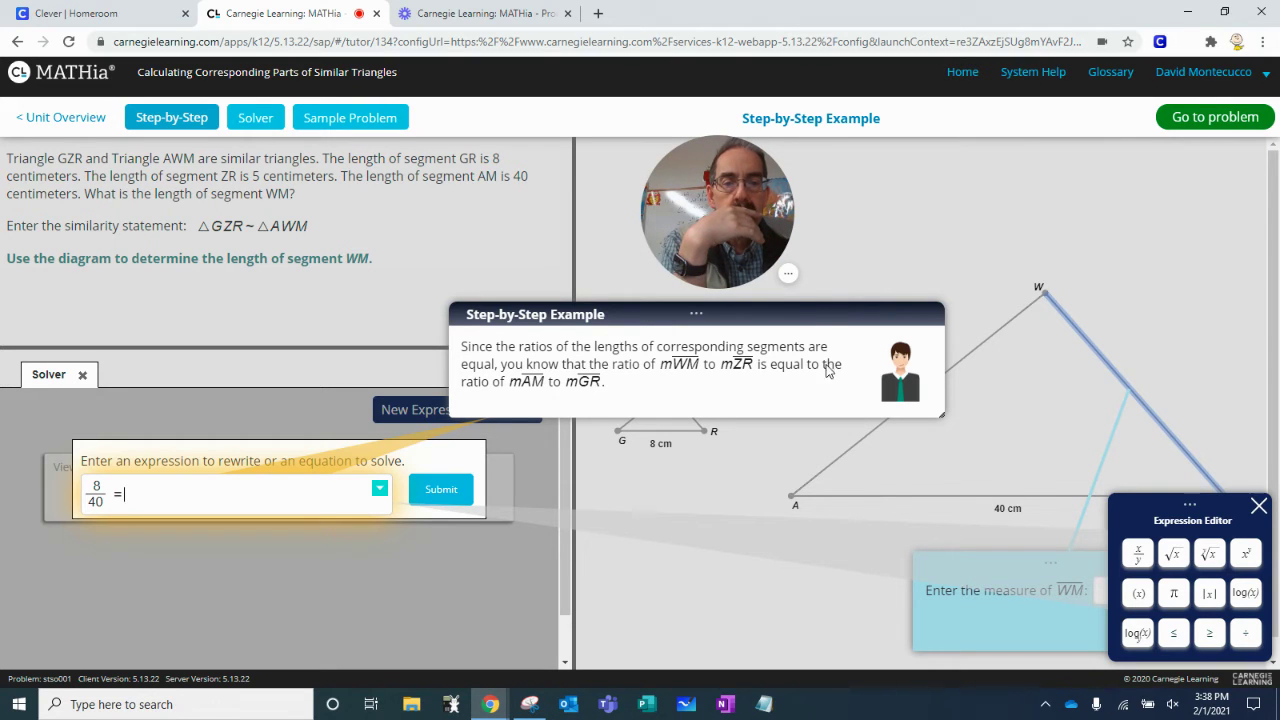
pyautogui.moveTo(820, 318); pyautogui.dragTo(903, 328)
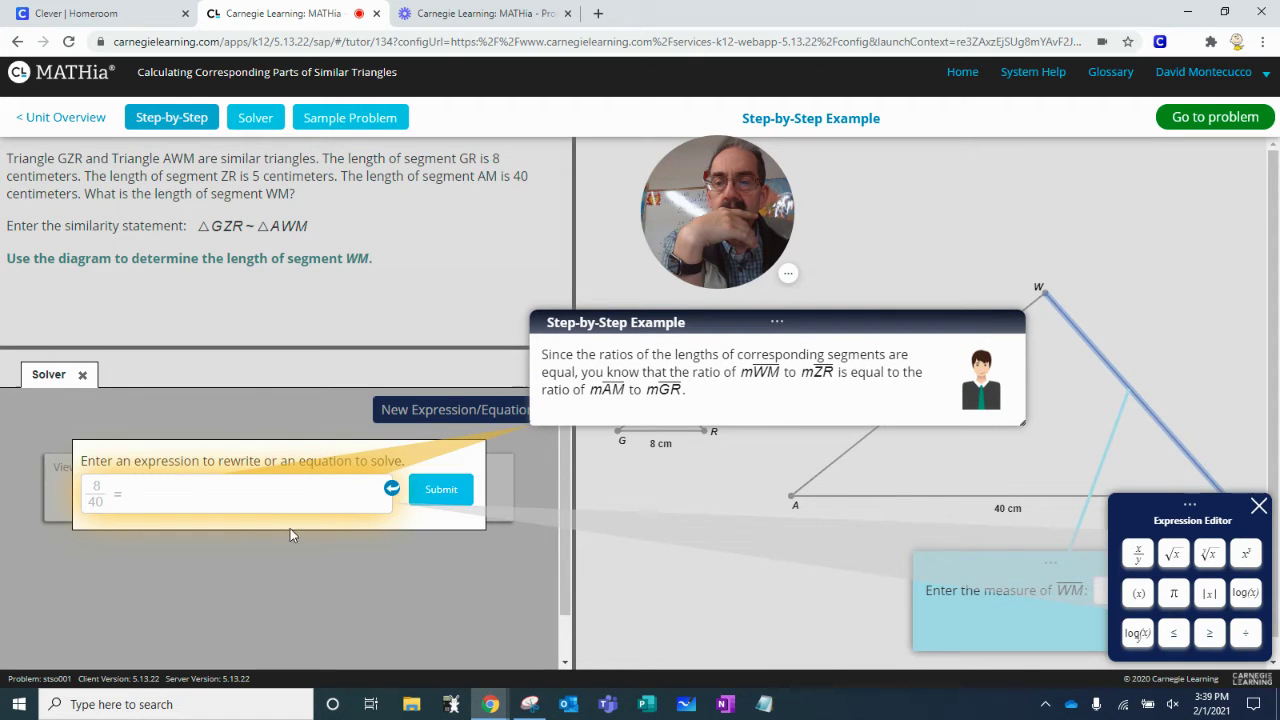
pyautogui.click(170, 497)
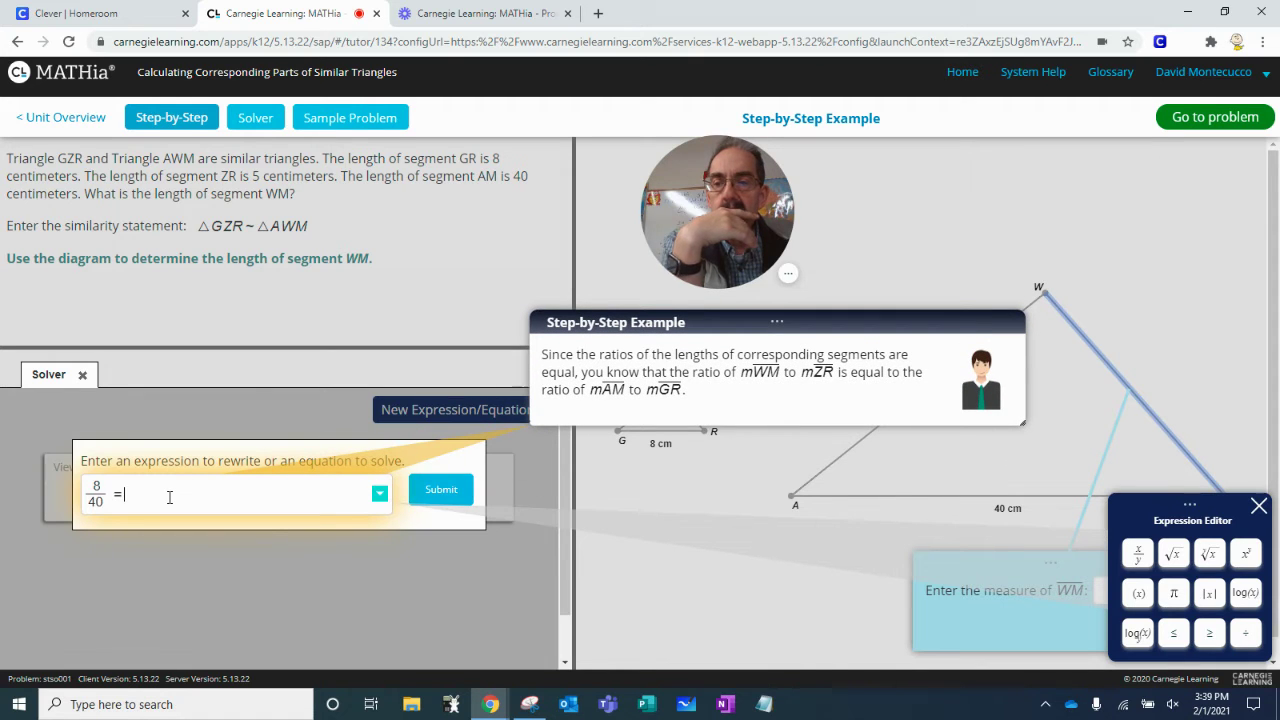
pyautogui.click(1140, 557)
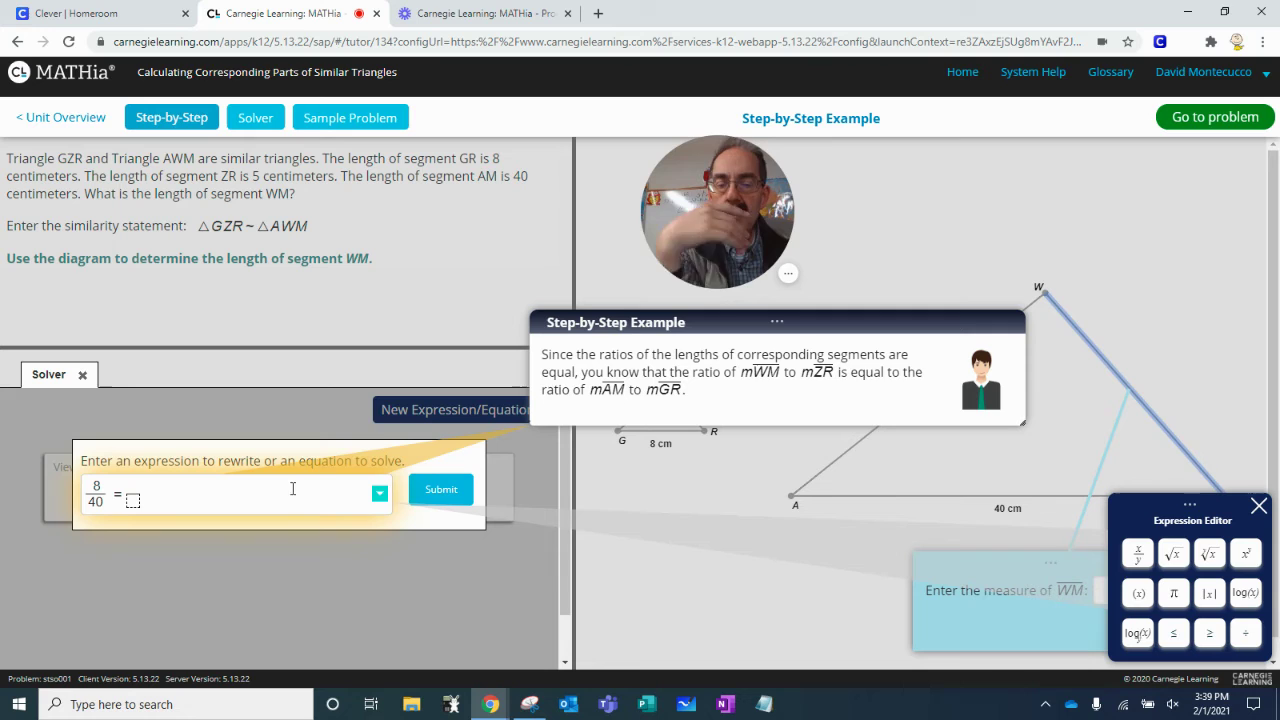
pyautogui.write('5/')
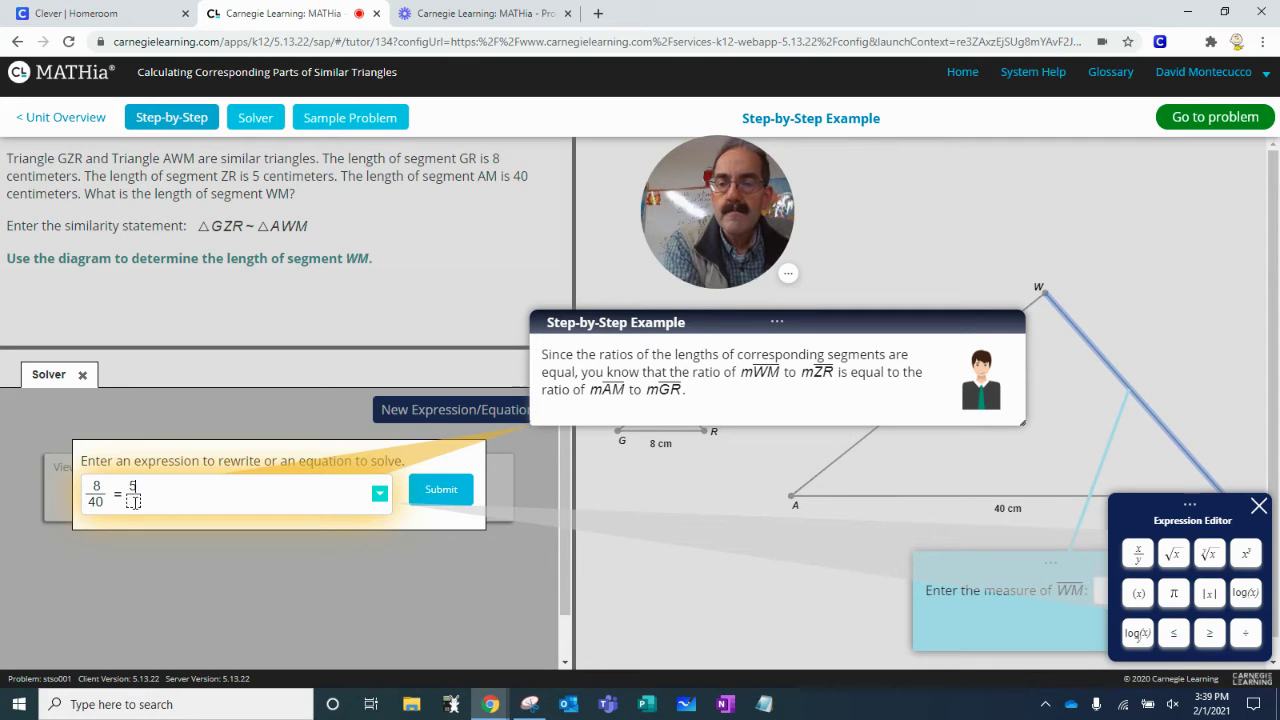
pyautogui.write('x')
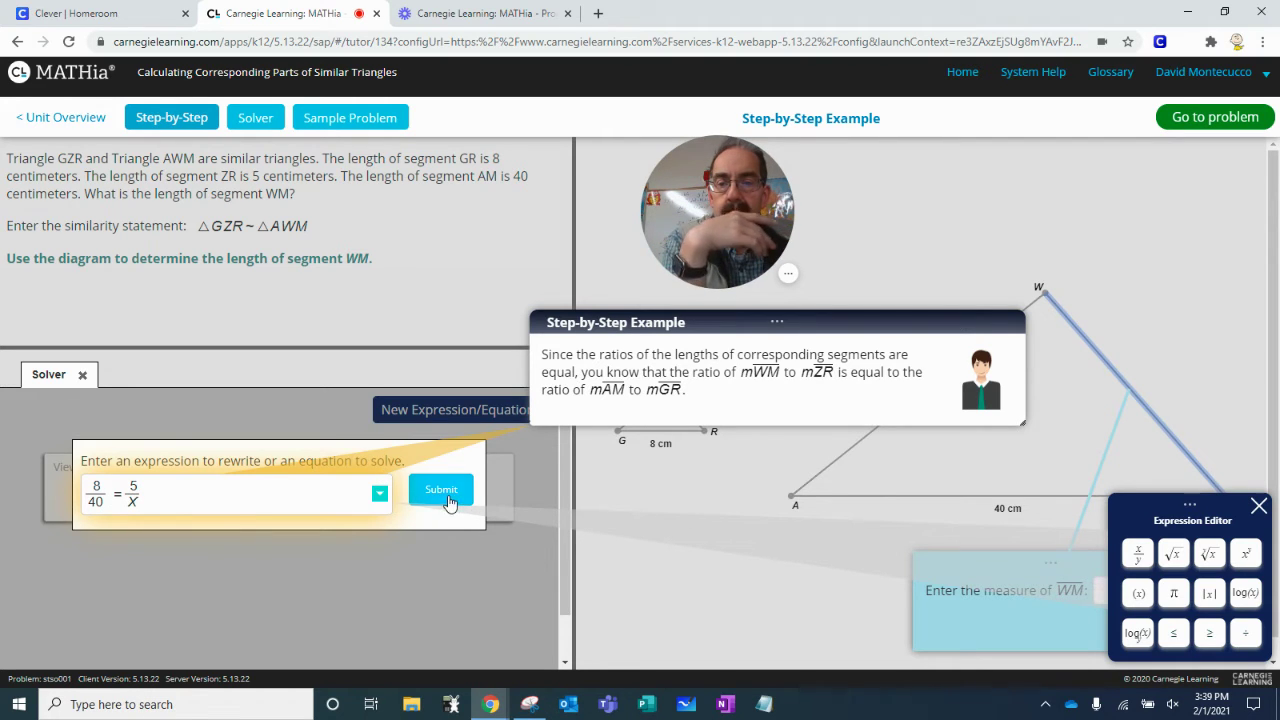
pyautogui.click(447, 497)
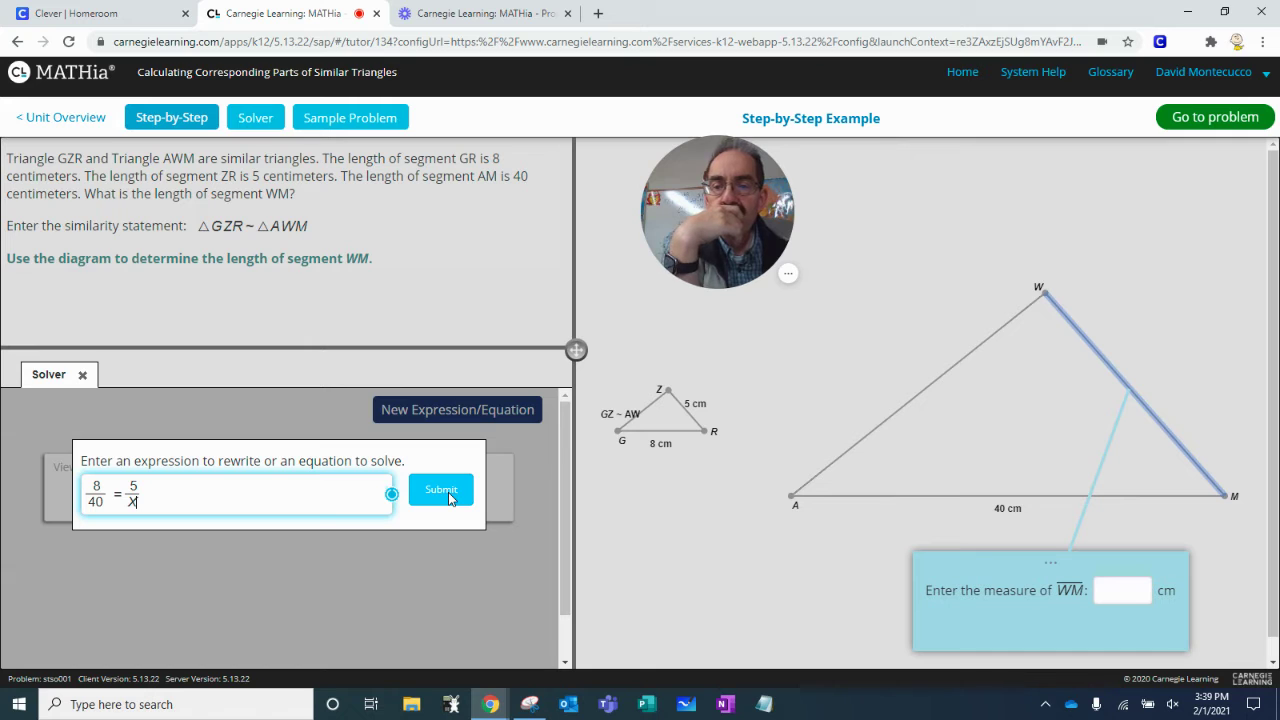
# Use Rewrite Fractions to reduce 8/40 to 1/5, then choose Multiply both sides.
pyautogui.click(449, 497)
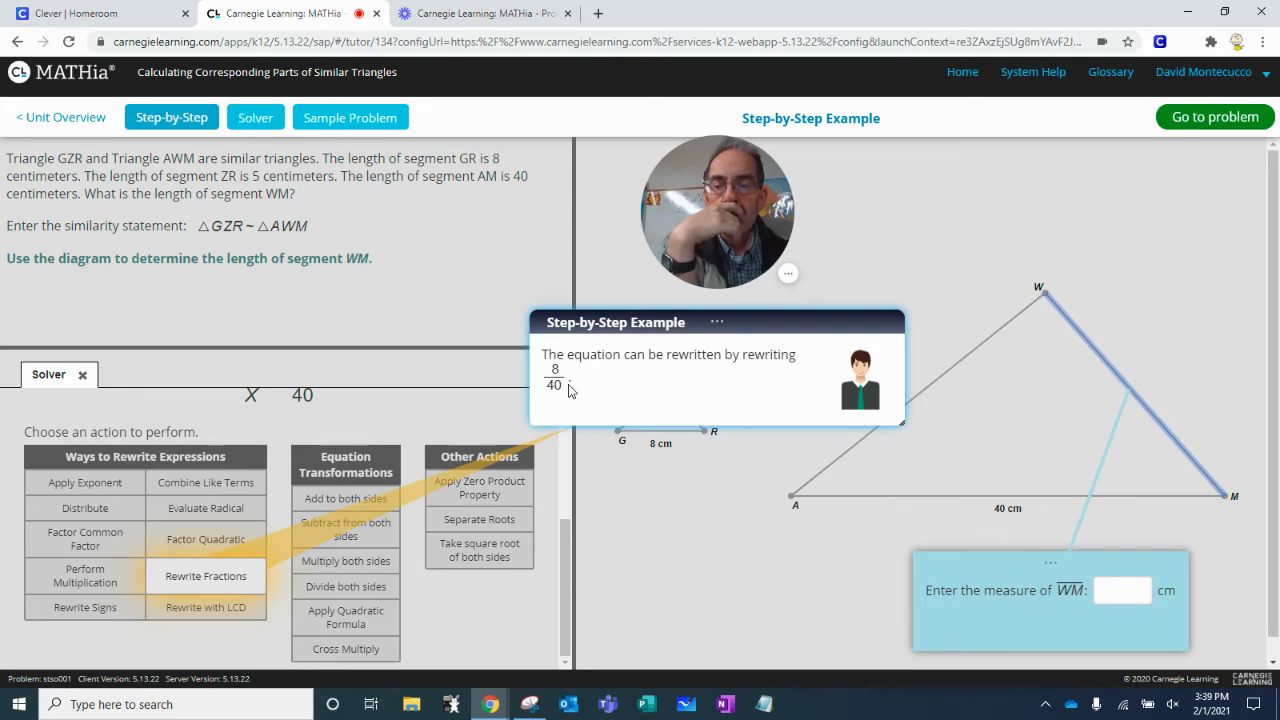
pyautogui.click(216, 590)
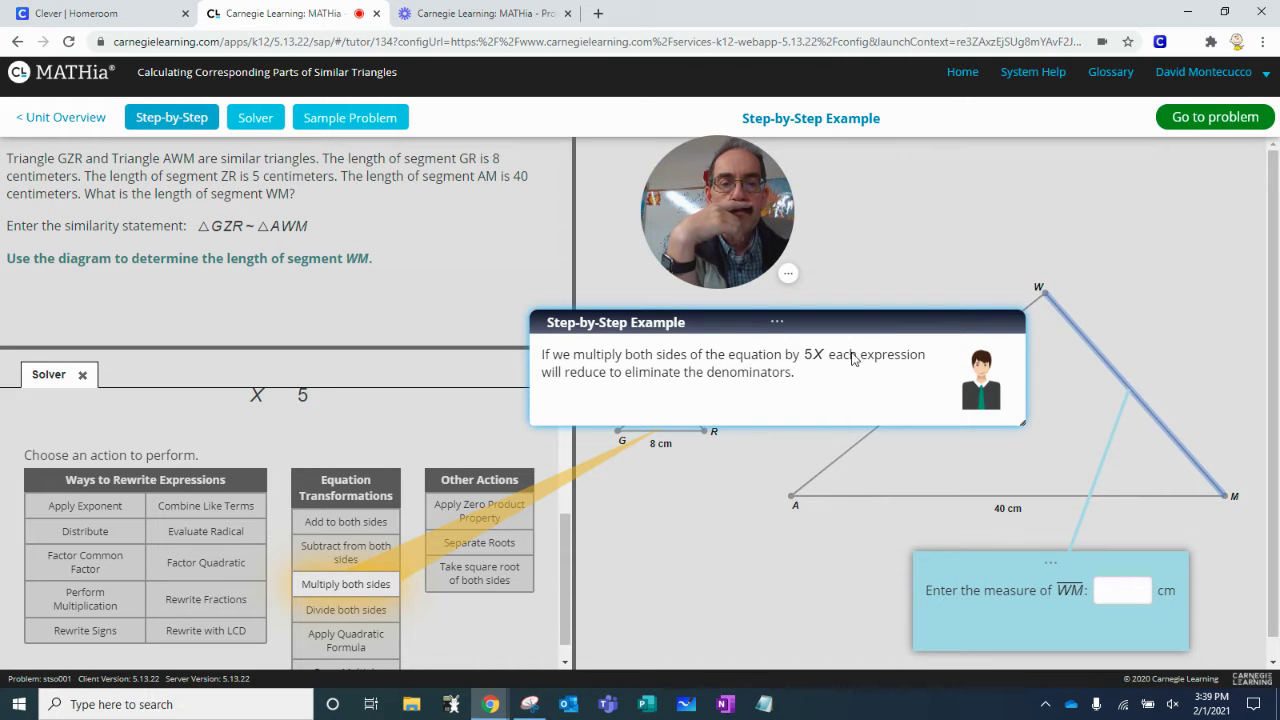
pyautogui.click(334, 595)
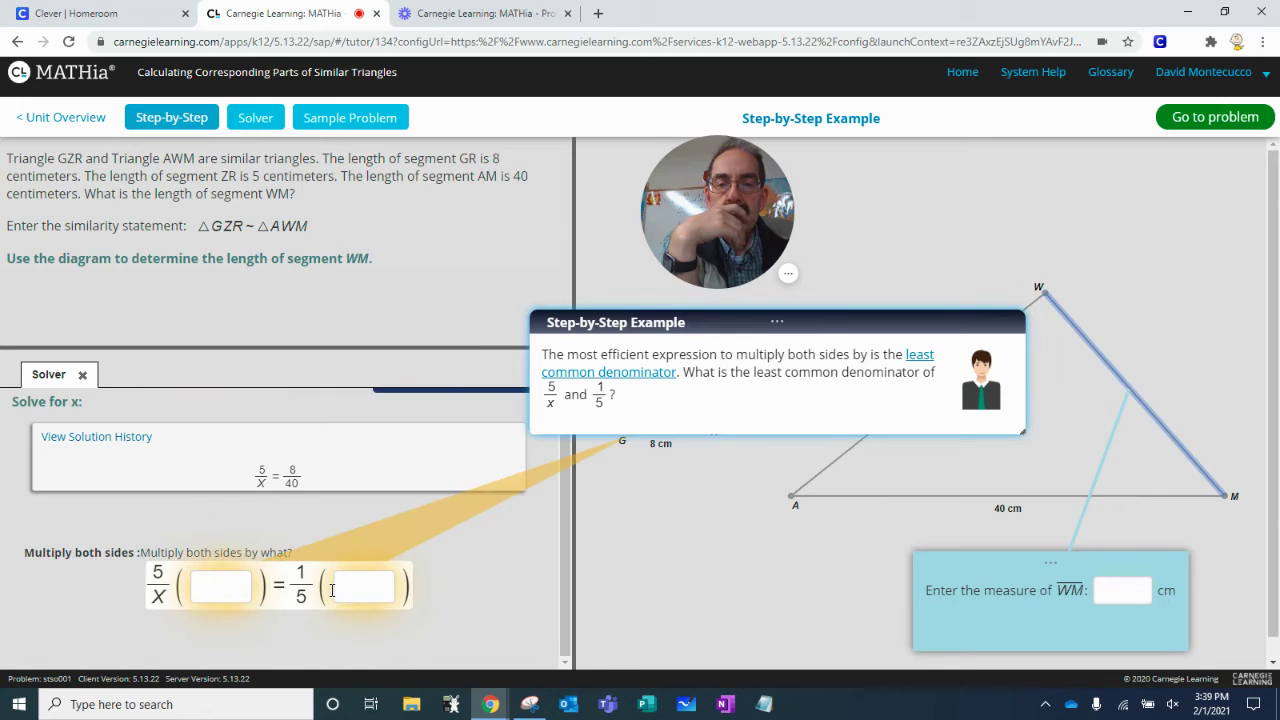
# Multiply both sides by x, then by 5, to reach 25 = X.
pyautogui.click(221, 587)
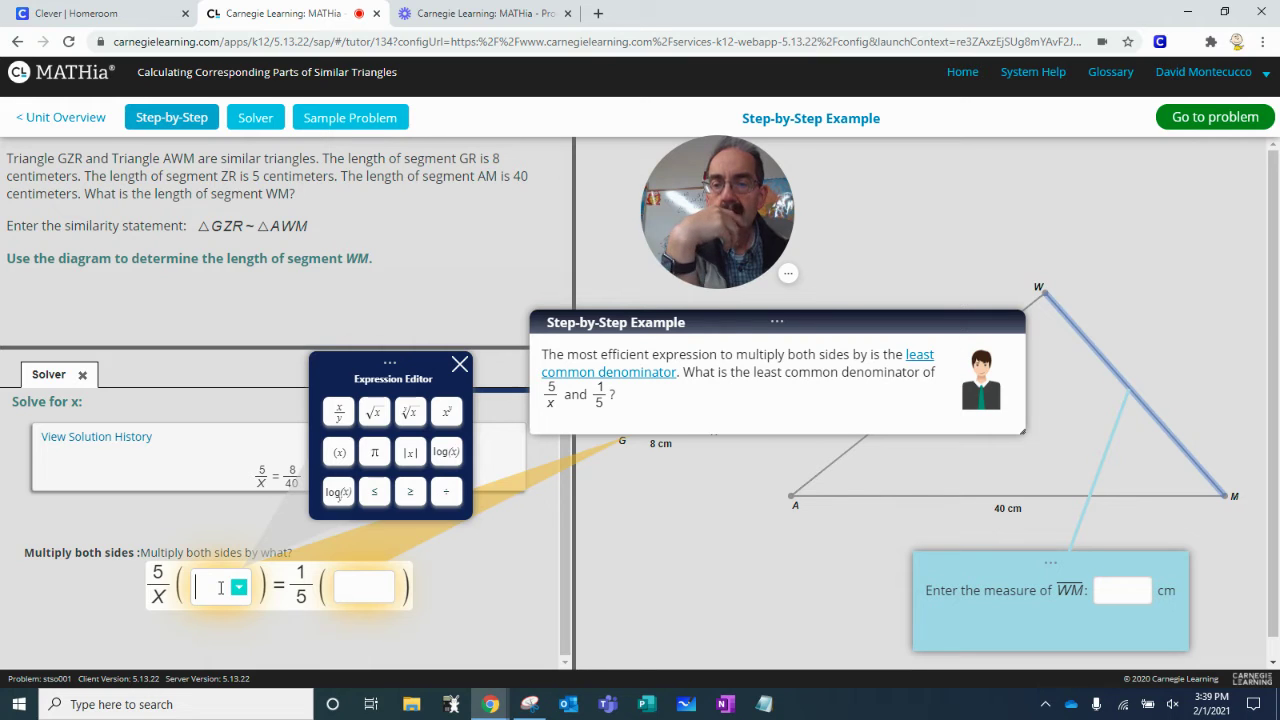
pyautogui.write('x')
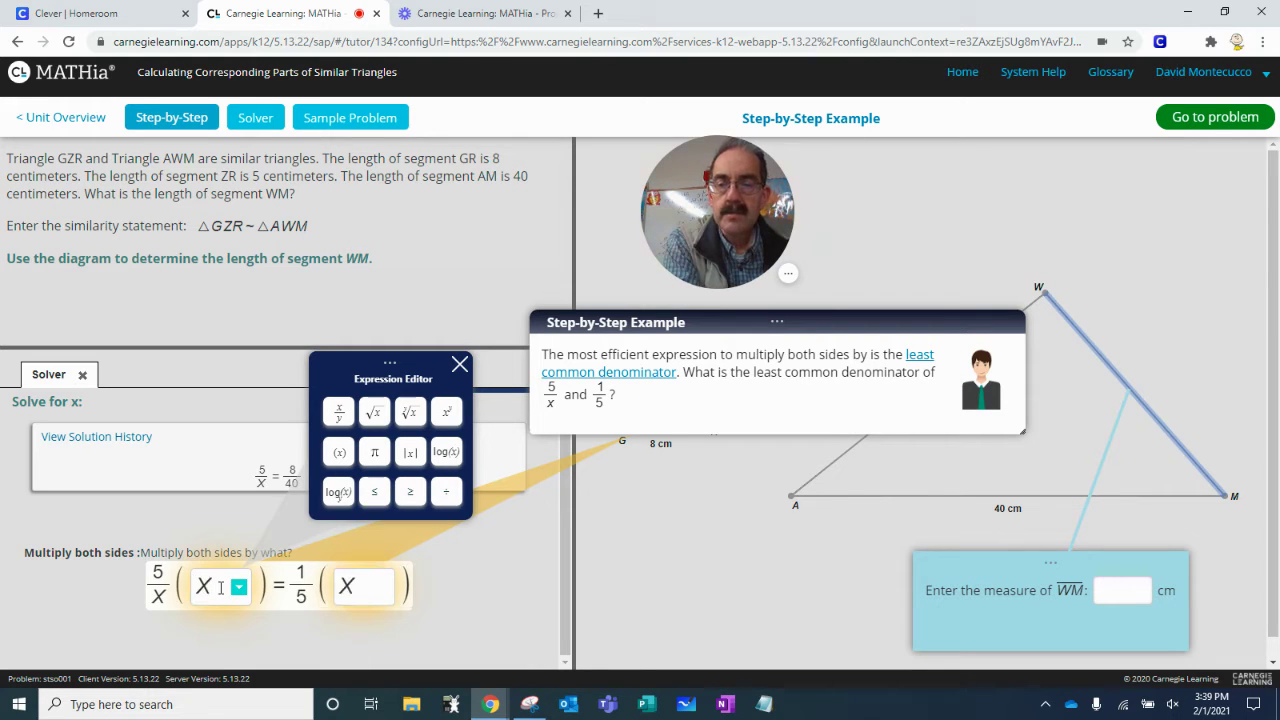
pyautogui.press('Return')
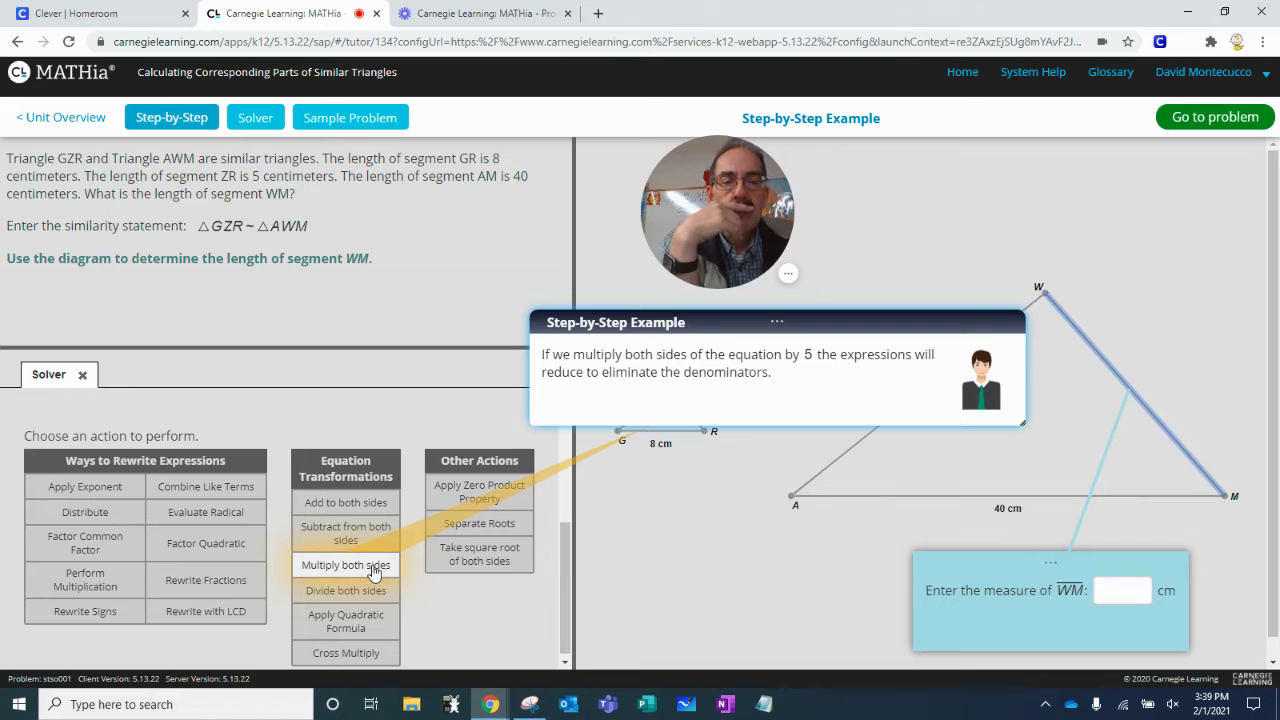
pyautogui.click(374, 567)
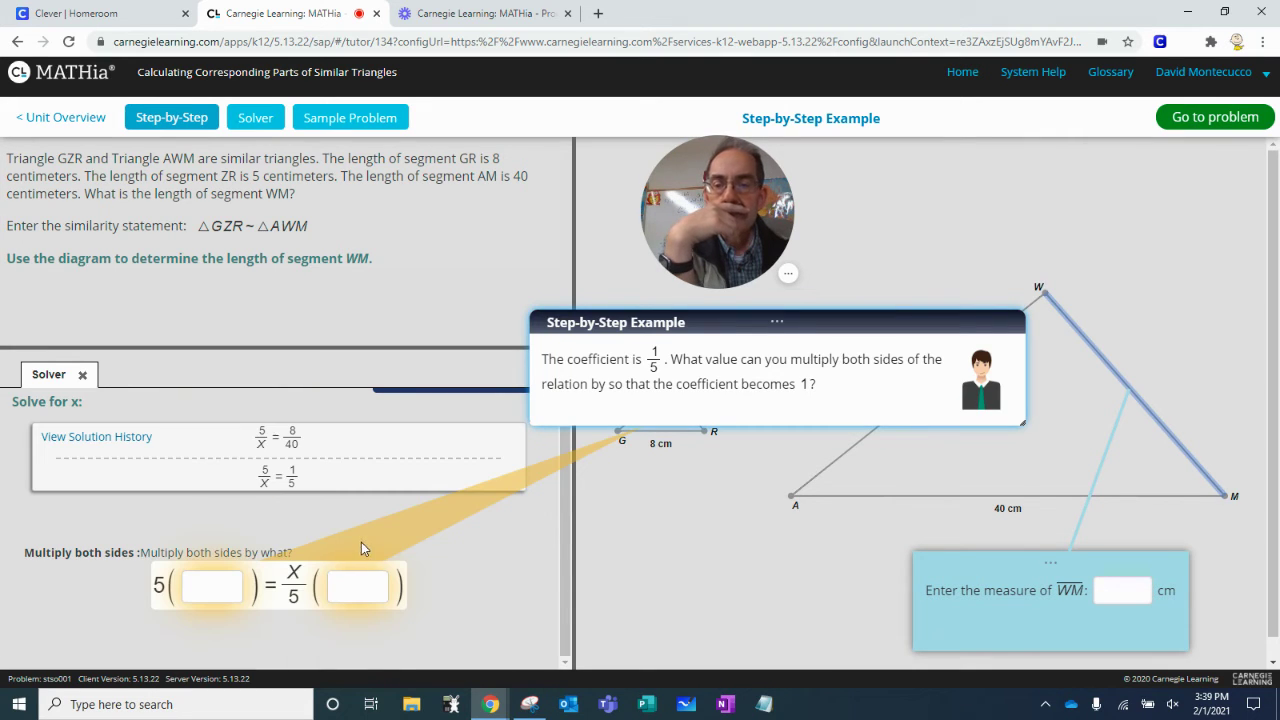
pyautogui.click(215, 593)
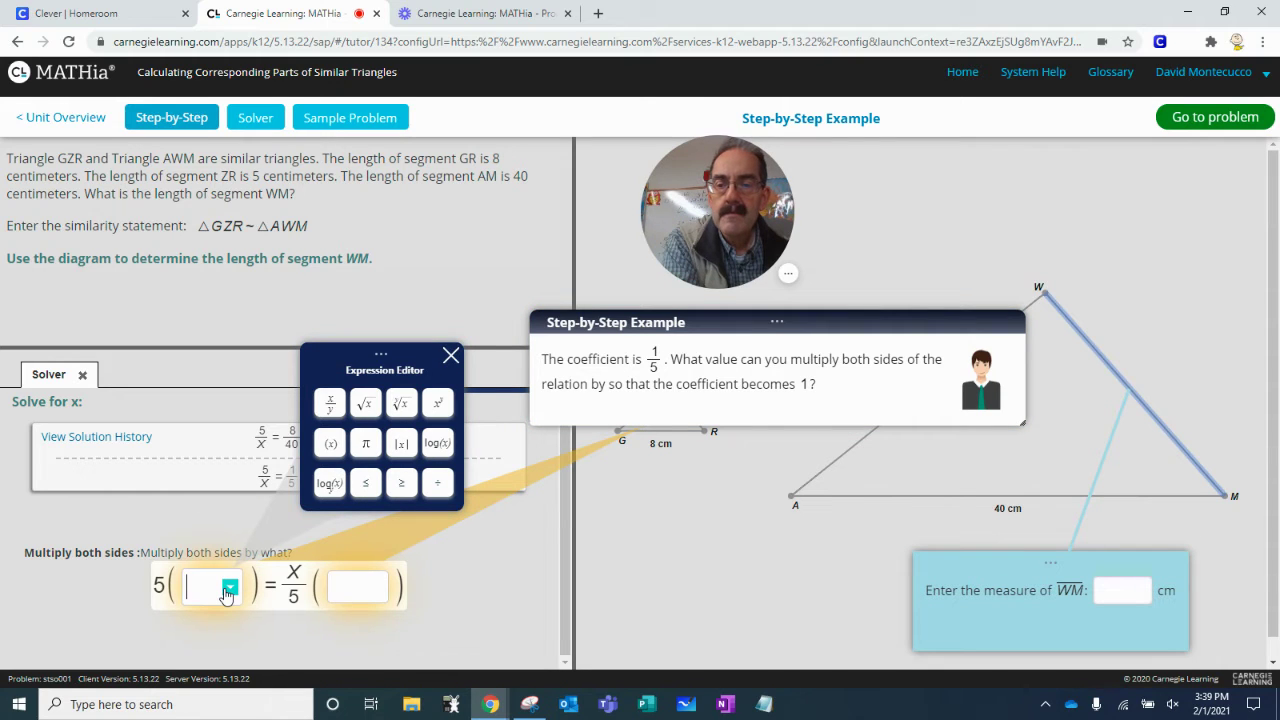
pyautogui.write('5')
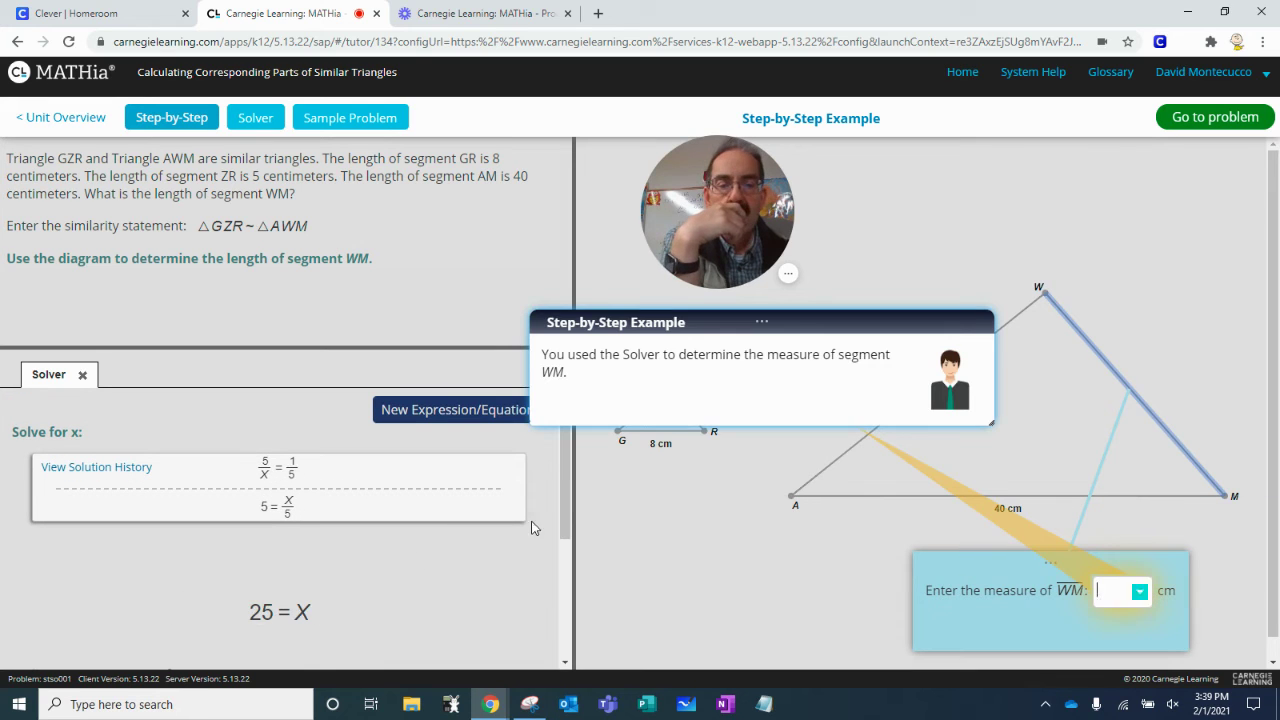
# Enter 25 cm as WM's length and go to the HJD/WQL practice problem.
pyautogui.click(1122, 594)
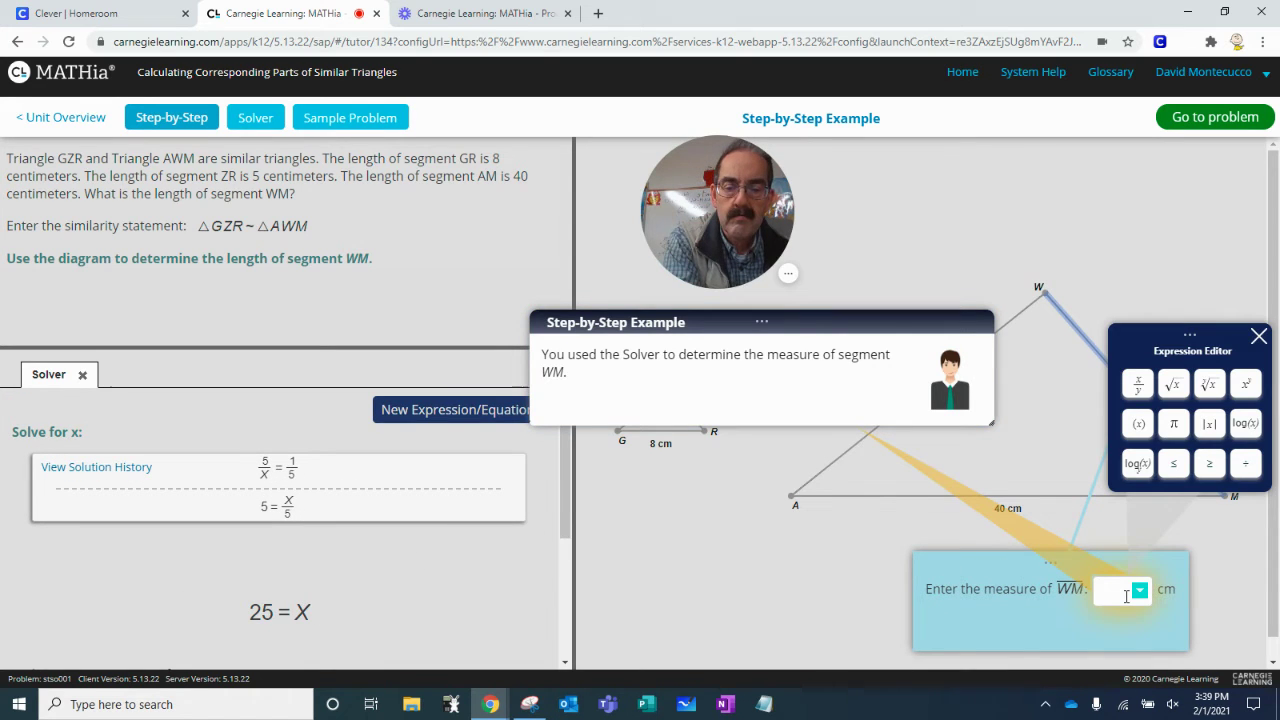
pyautogui.press('Return')
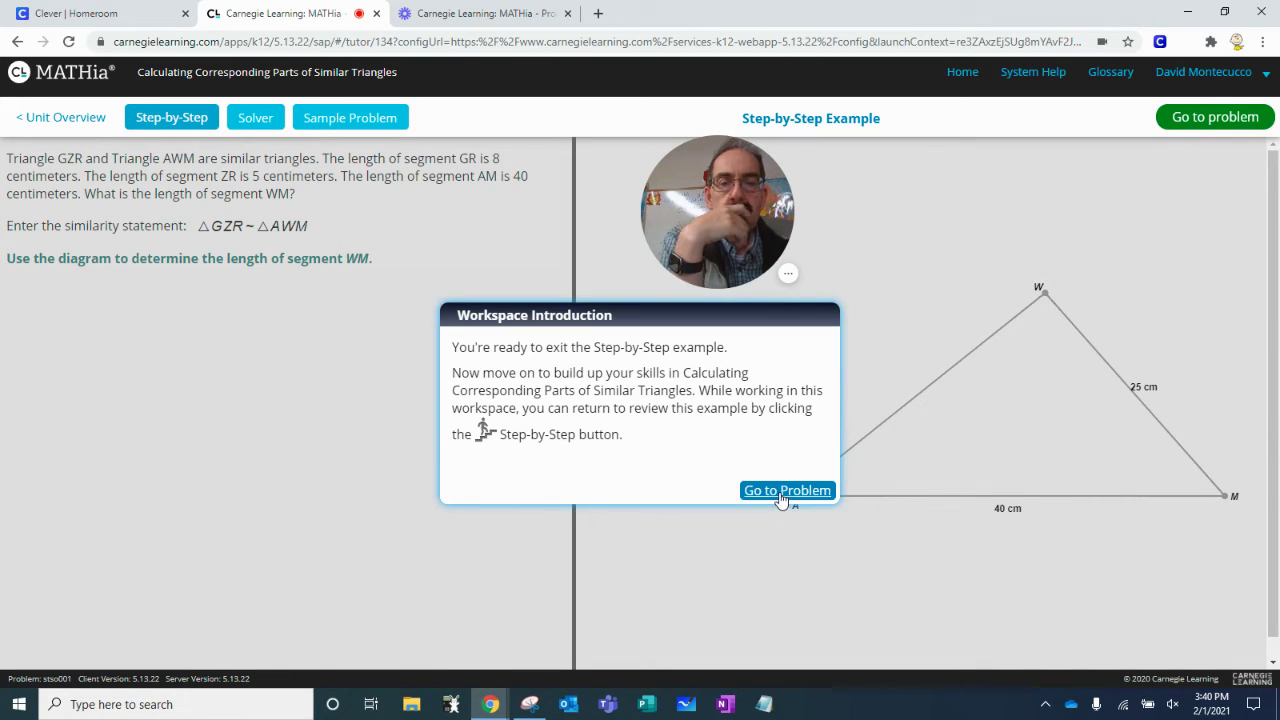
pyautogui.click(781, 494)
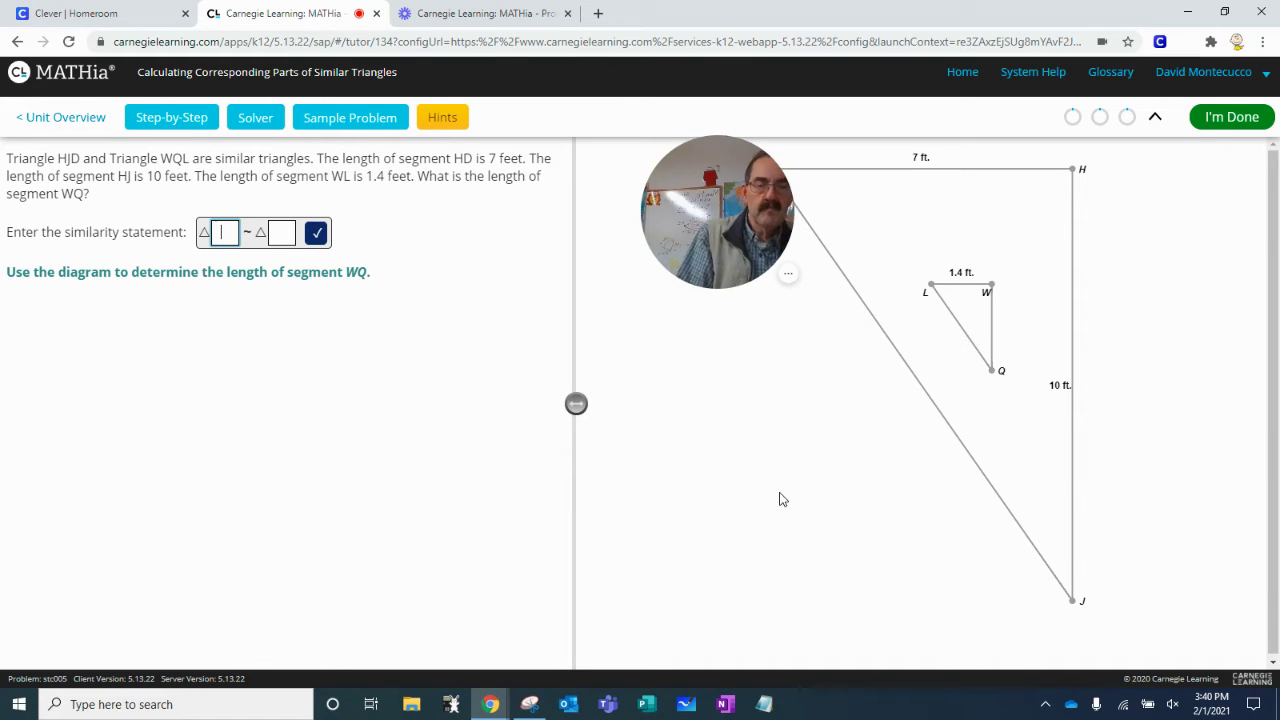
# Enter HJD and WQL in the similarity statement boxes and check it.
pyautogui.moveTo(718, 208)
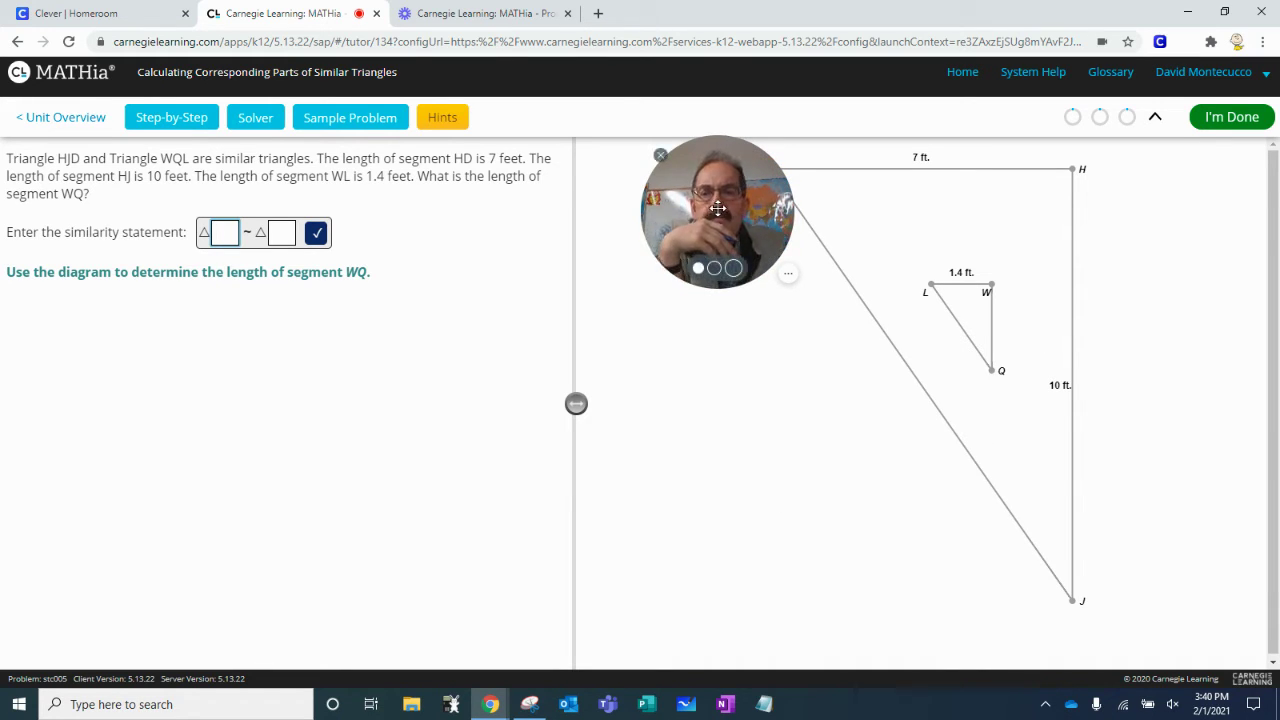
pyautogui.moveTo(718, 208); pyautogui.dragTo(642, 208)
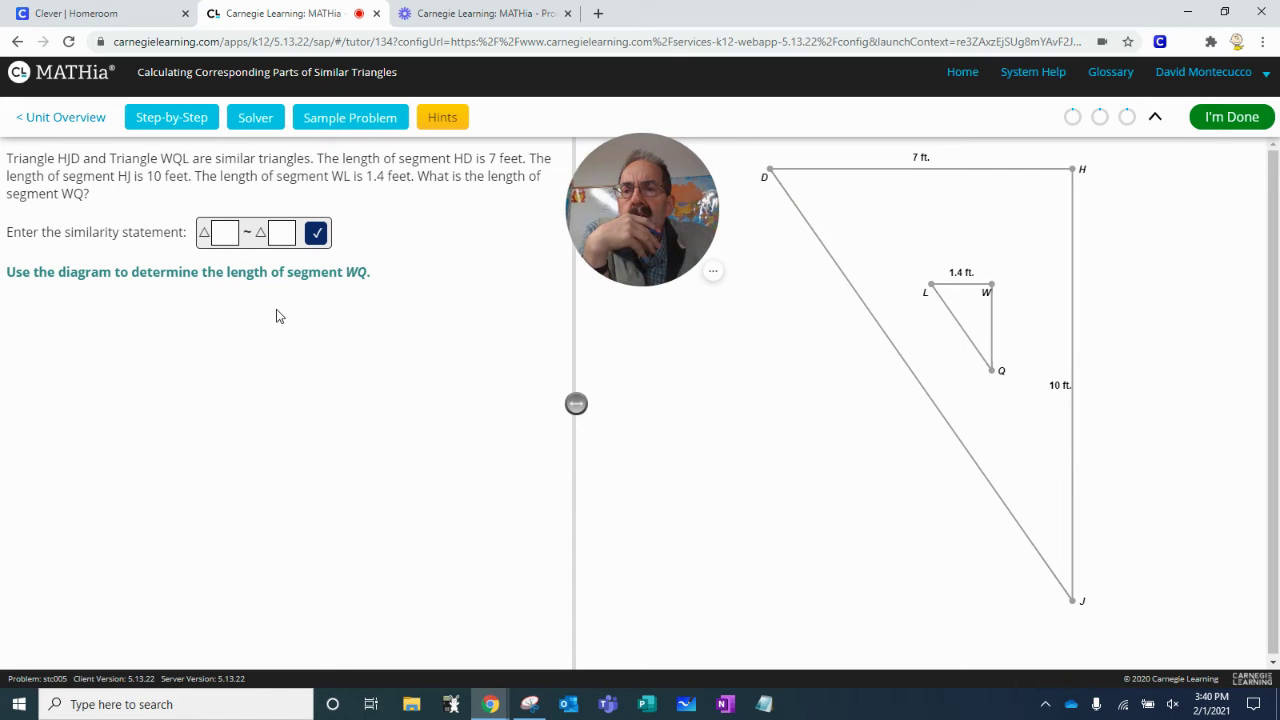
pyautogui.click(225, 234)
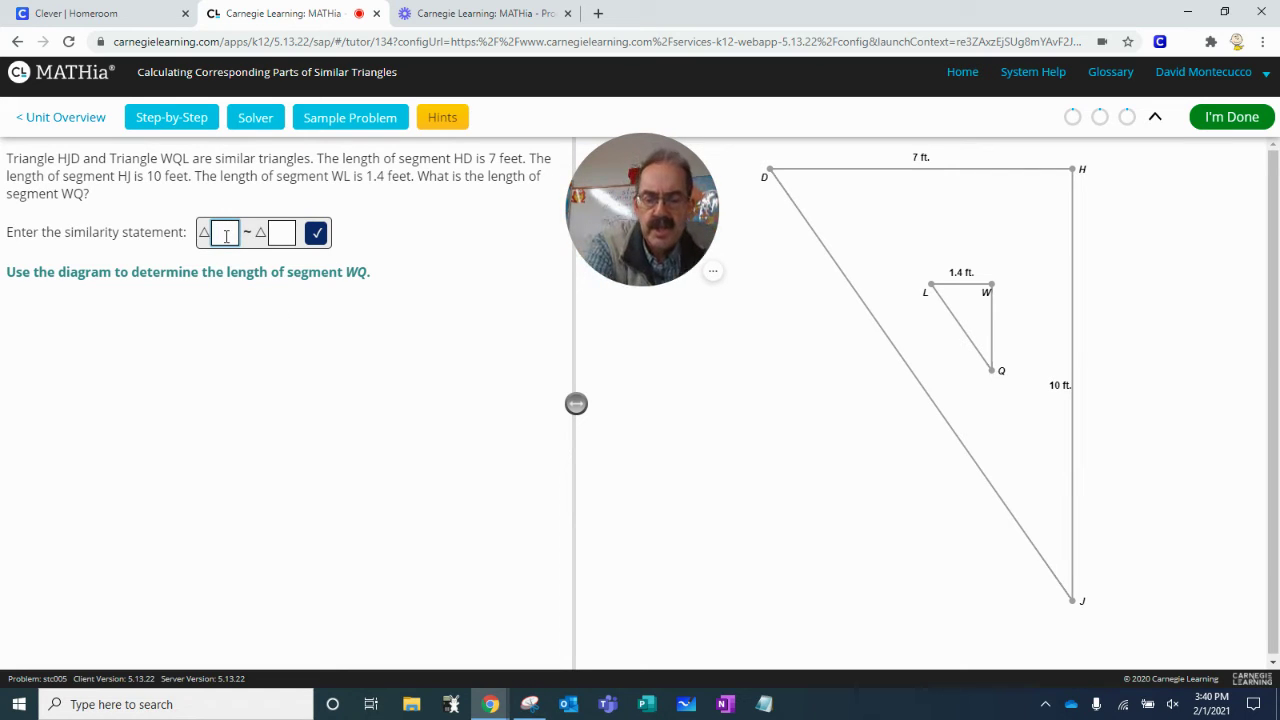
pyautogui.write('HJD')
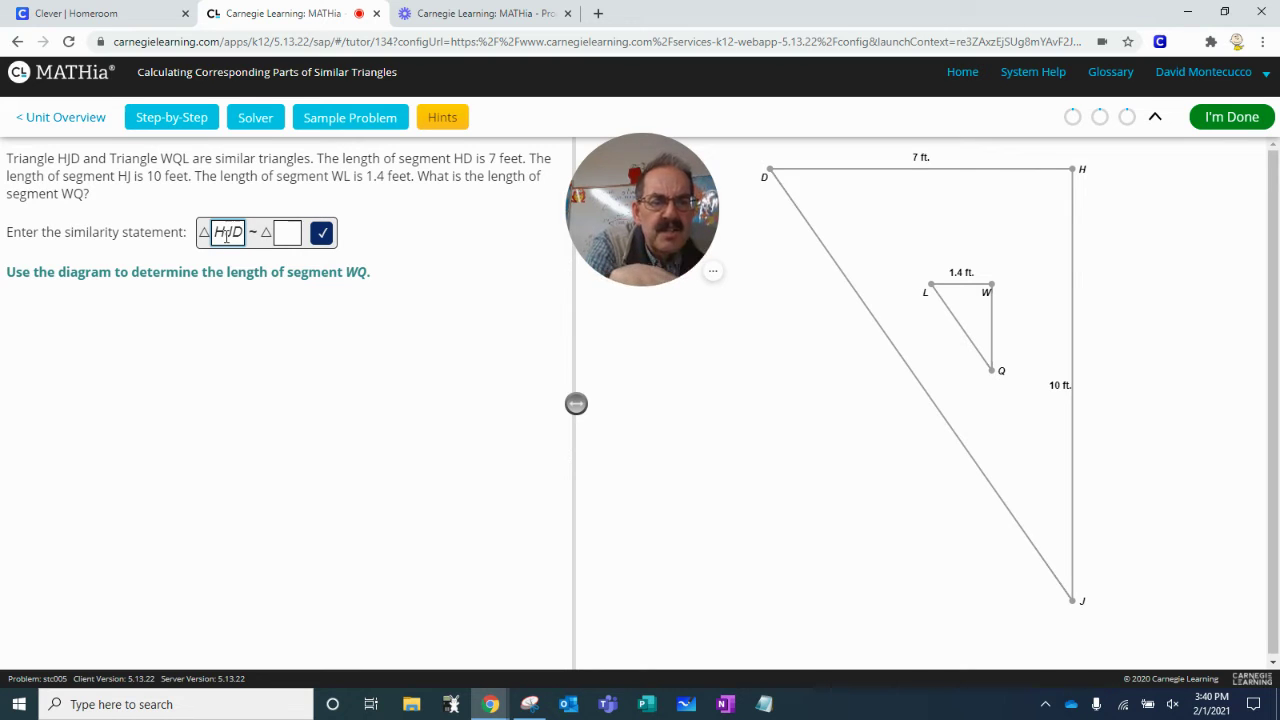
pyautogui.click(288, 233)
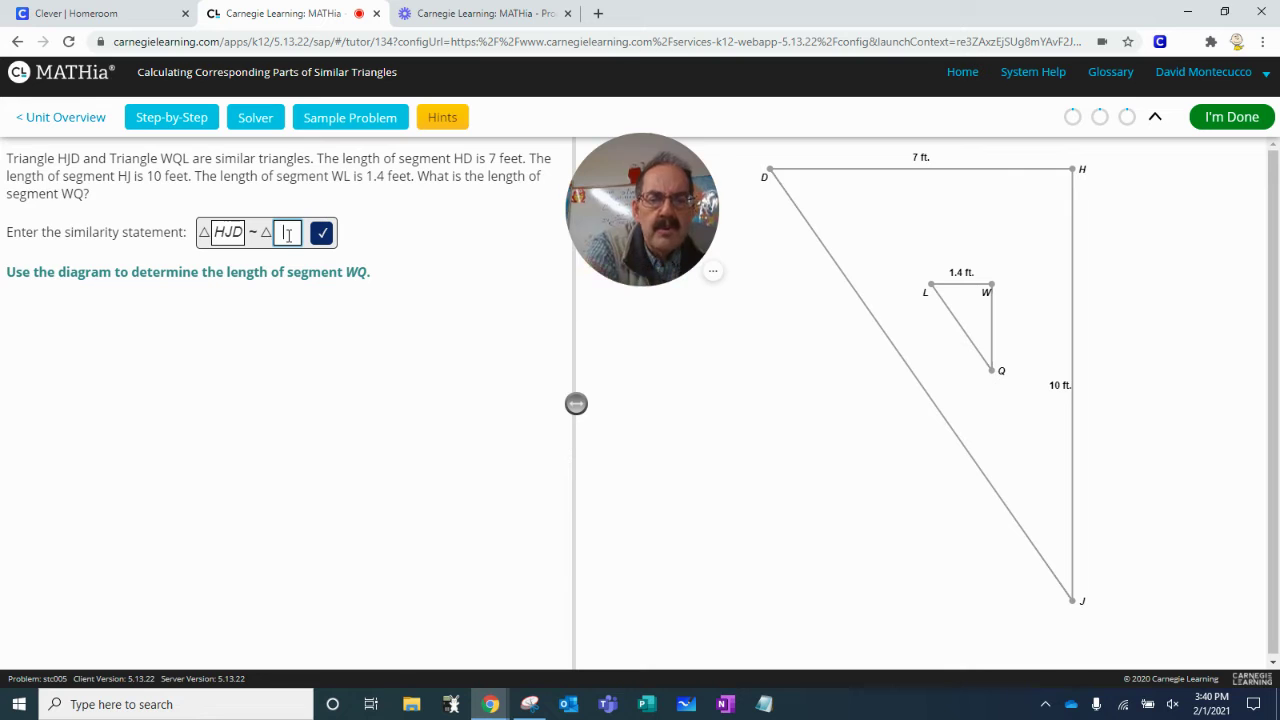
pyautogui.write('WQL')
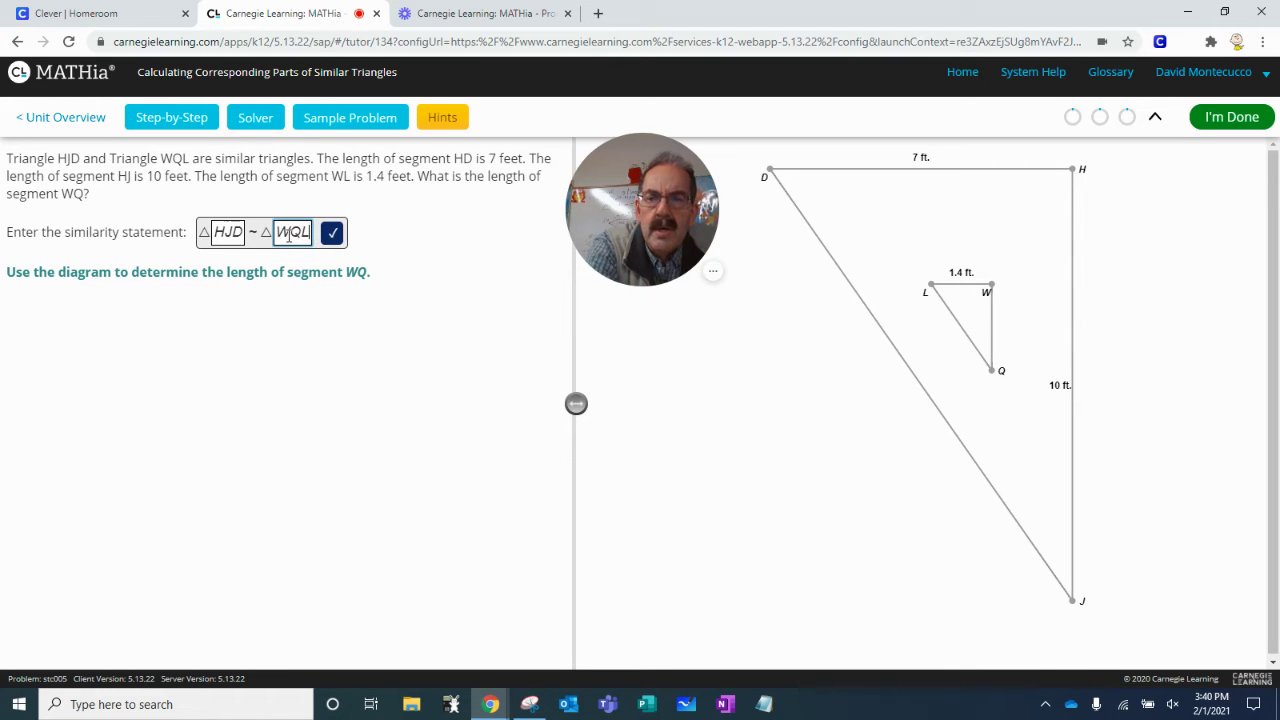
pyautogui.click(332, 233)
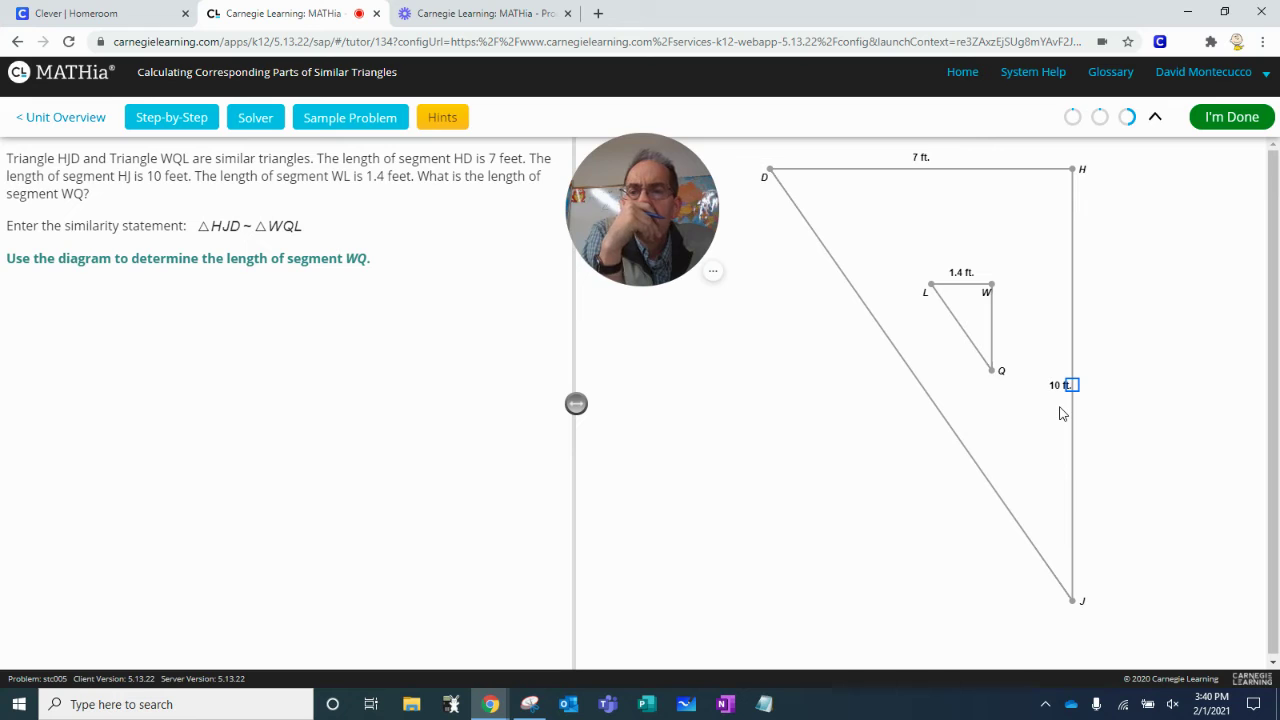
# Select segment WQ and enter 10/5 as its measure so it reads 2 ft.
pyautogui.click(991, 330)
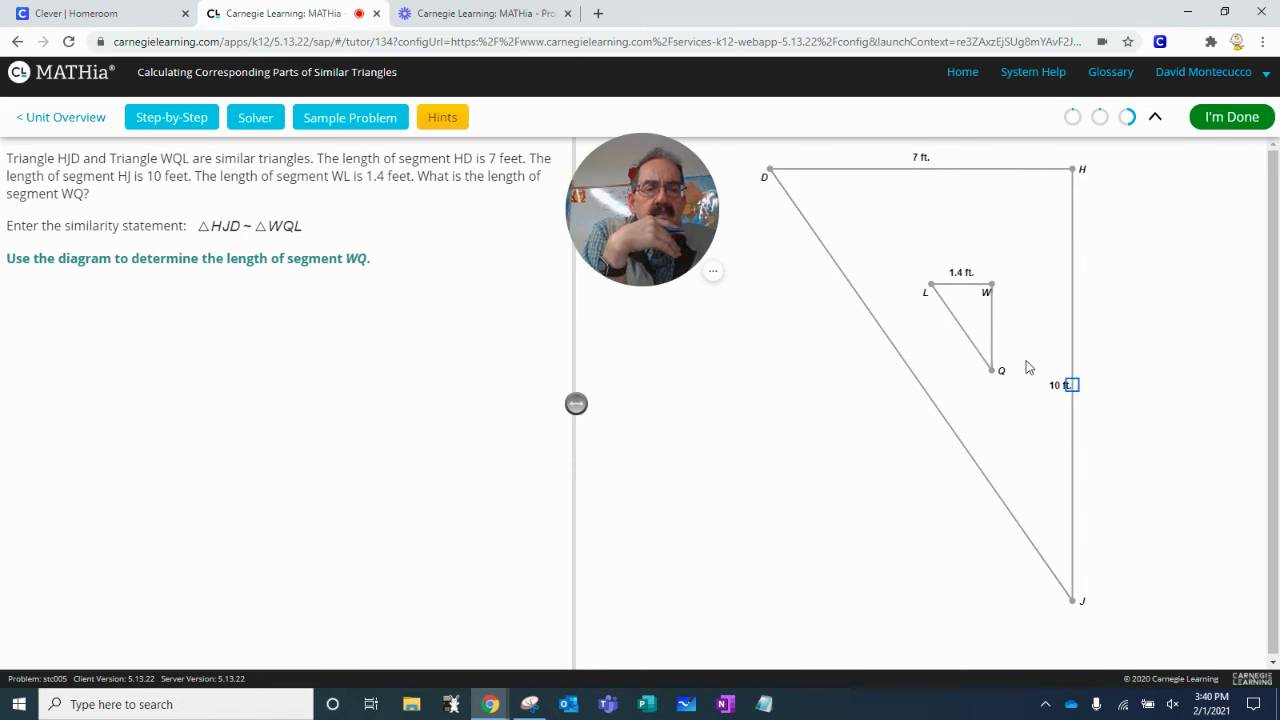
pyautogui.click(989, 333)
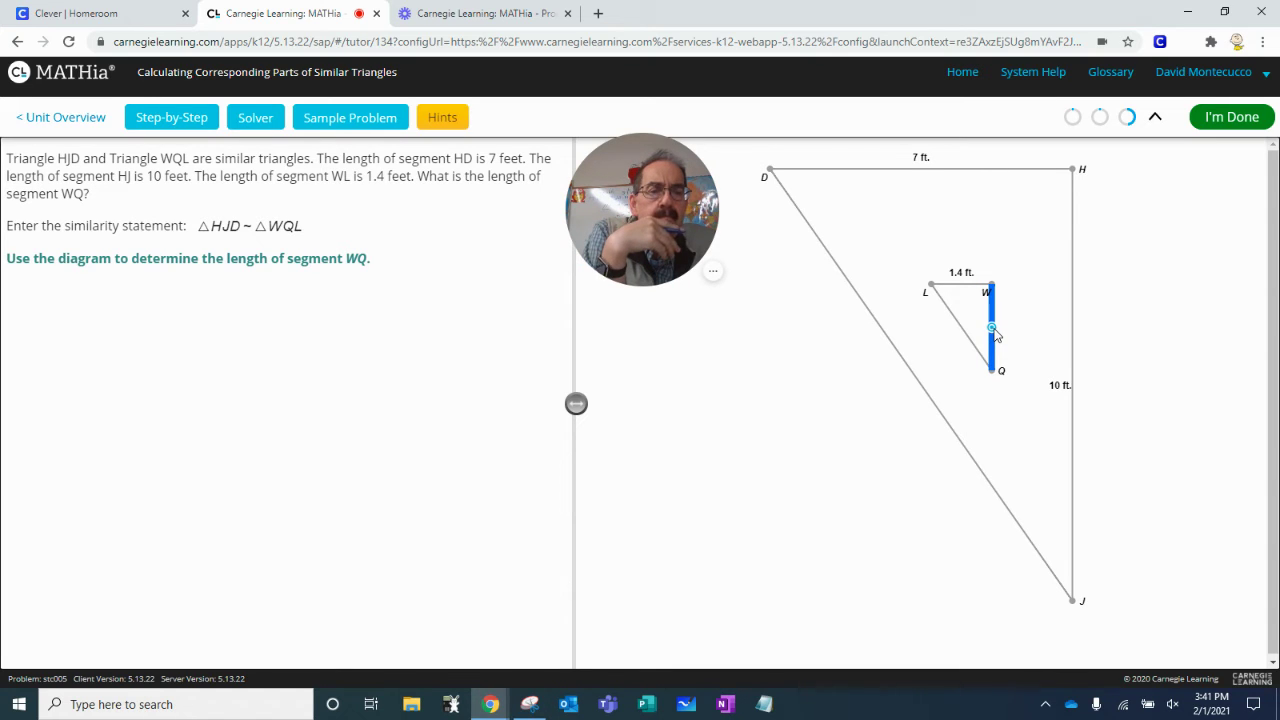
pyautogui.click(992, 329)
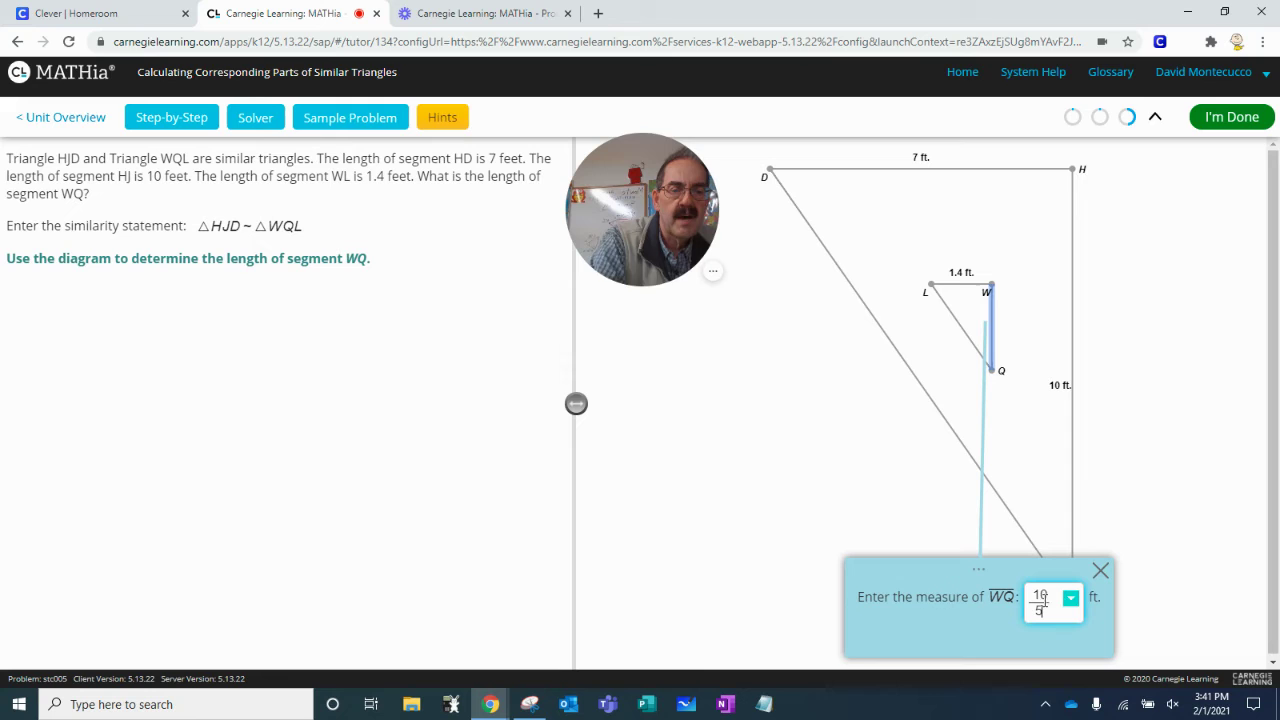
pyautogui.write('5')
pyautogui.press('Return')
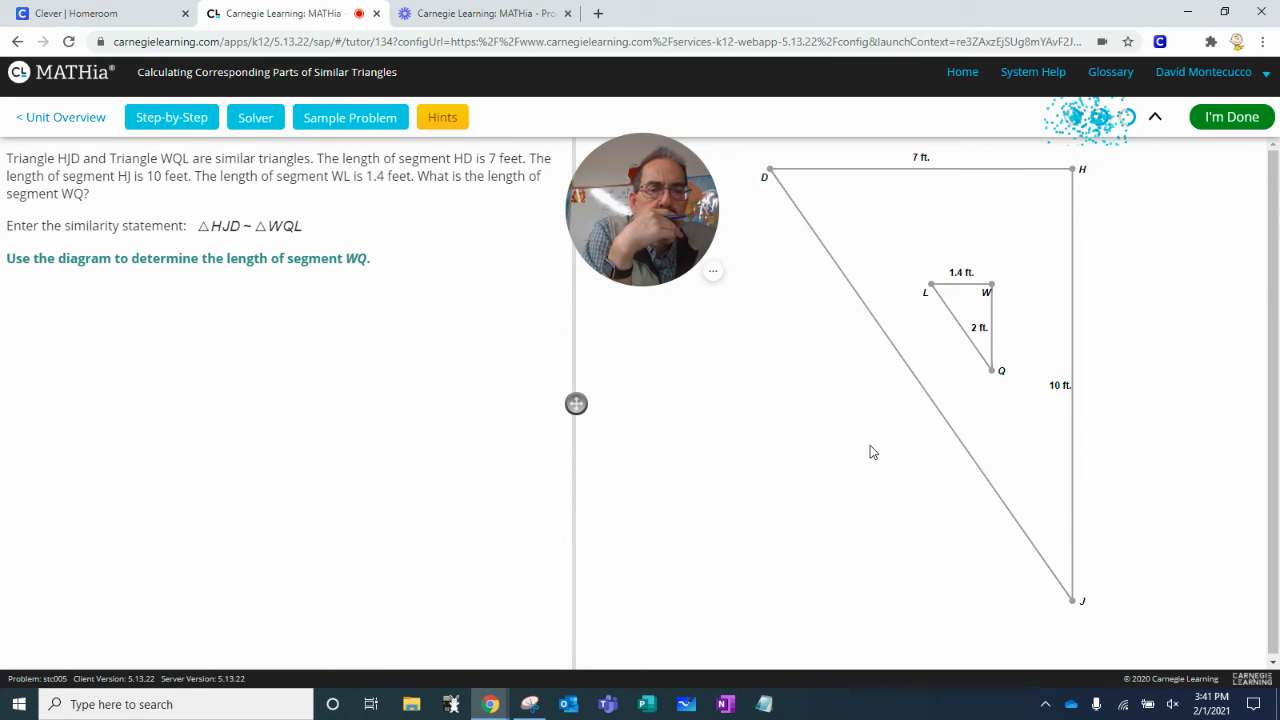
# Mark the HJD/WQL problem done with I'm Done to load the skylight problem about LX.
pyautogui.click(1237, 124)
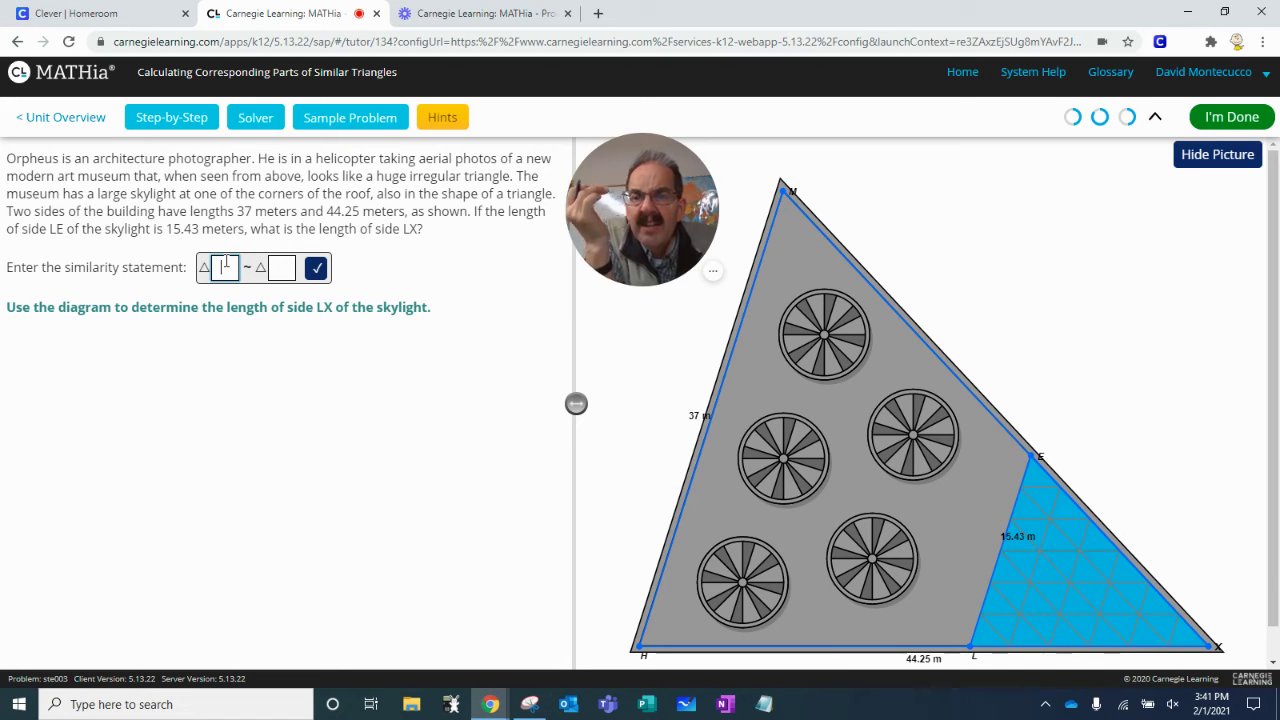
# Fill in triangles XLE and XHM in the similarity statement and check it.
pyautogui.write('XL')
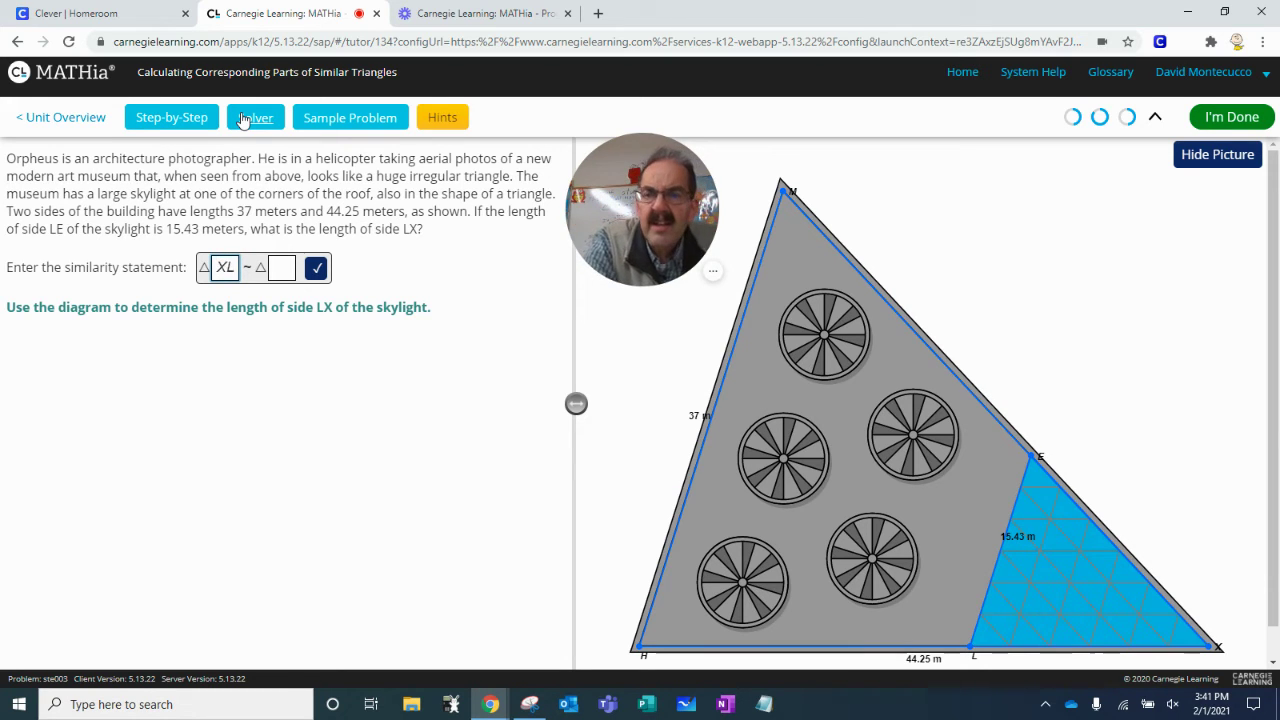
pyautogui.write('E')
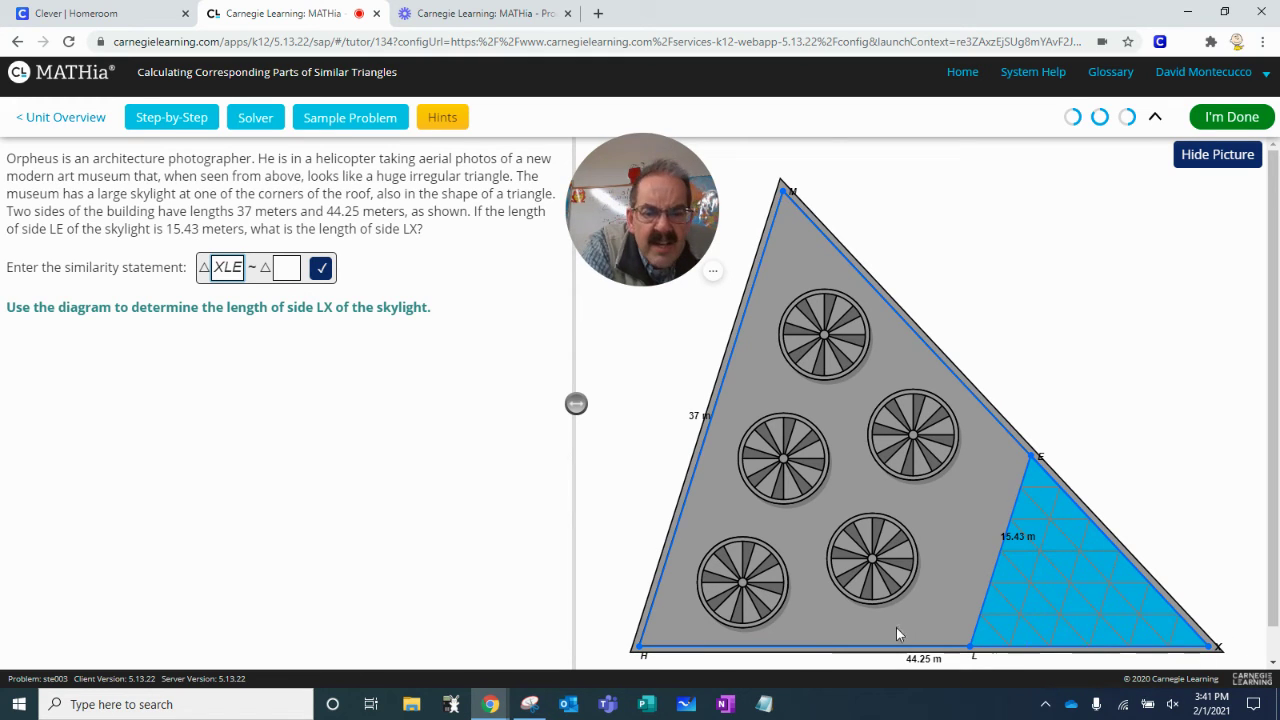
pyautogui.click(282, 268)
pyautogui.write('XH')
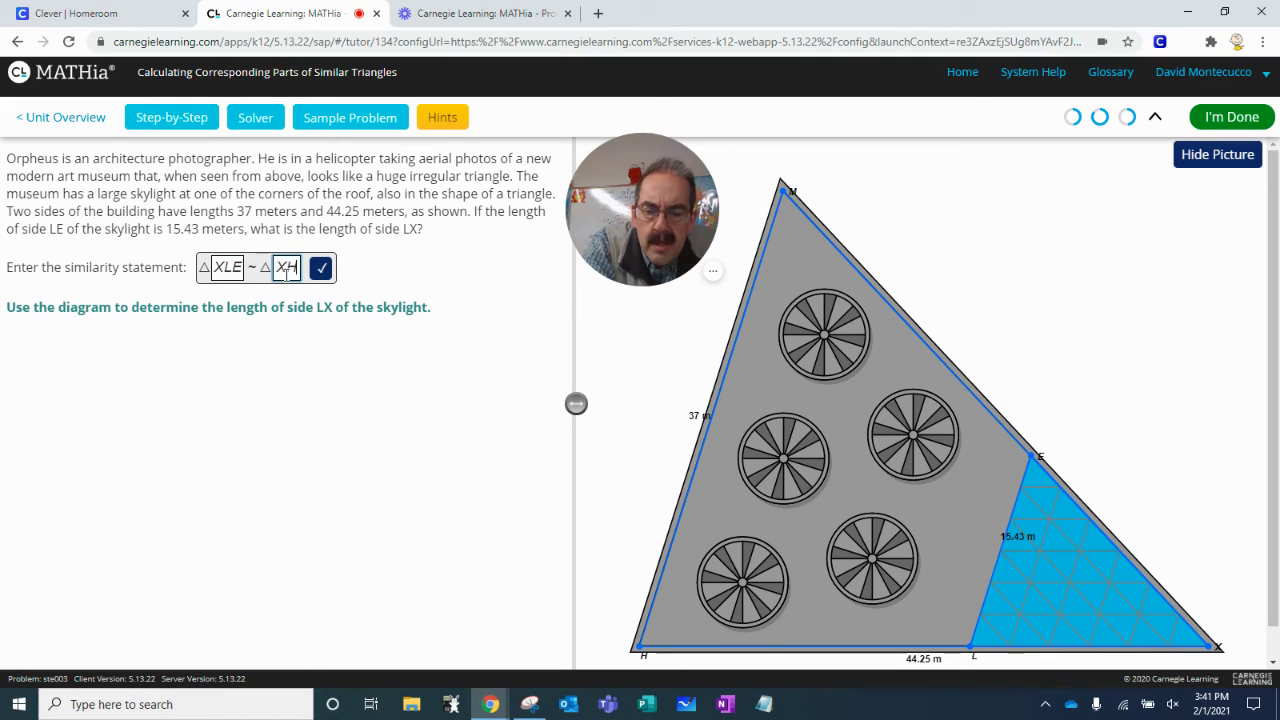
pyautogui.write('M')
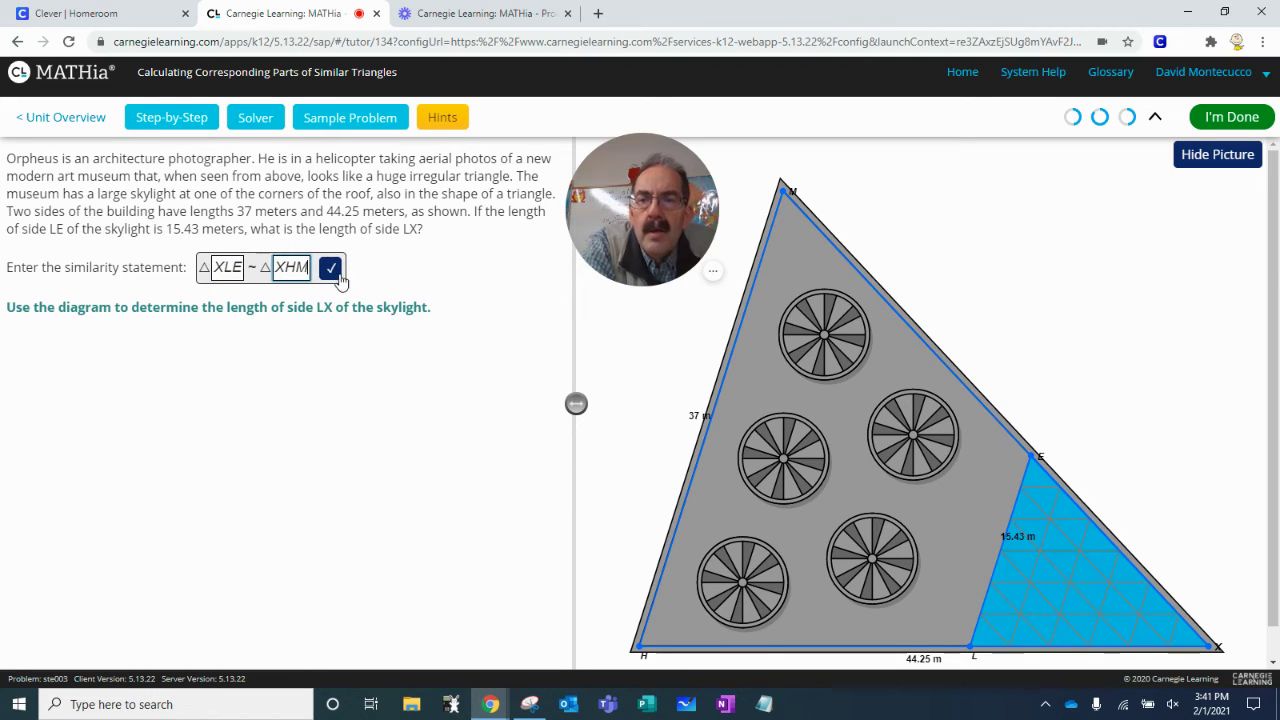
pyautogui.click(321, 267)
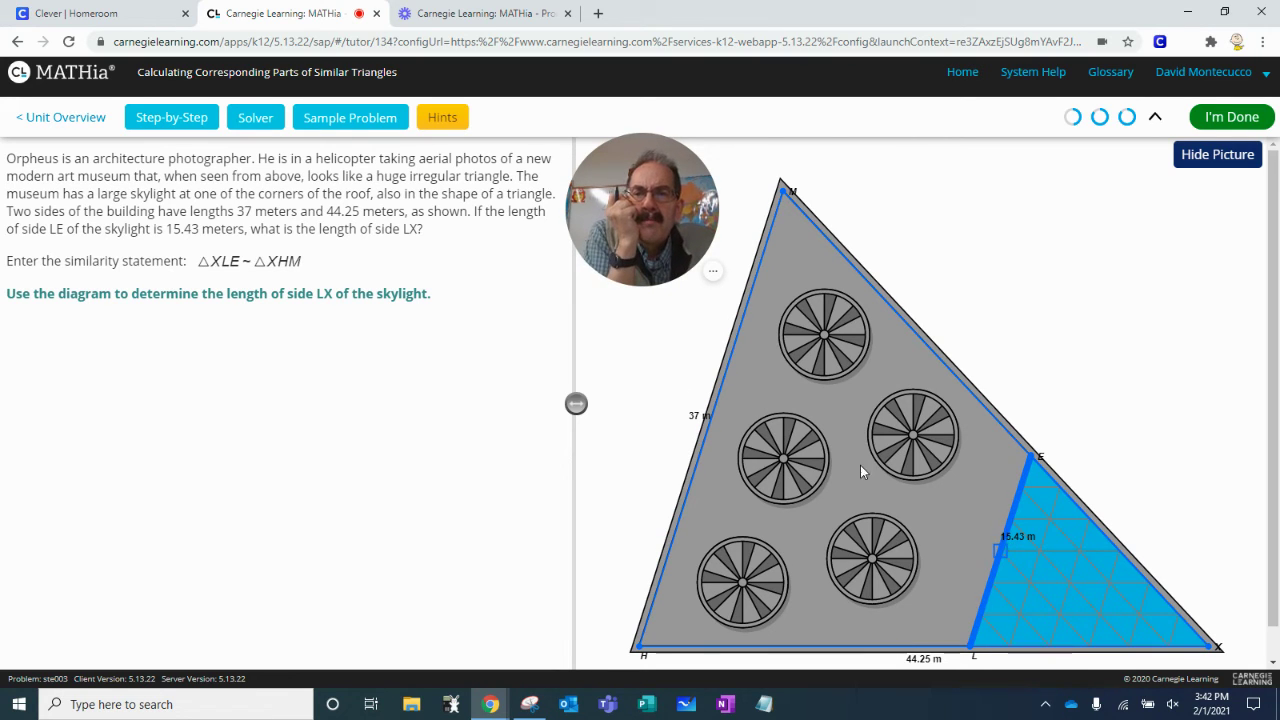
# Build the proportion 15.43/37 = x/44.25 with fraction templates in the Solver and submit it.
pyautogui.click(256, 118)
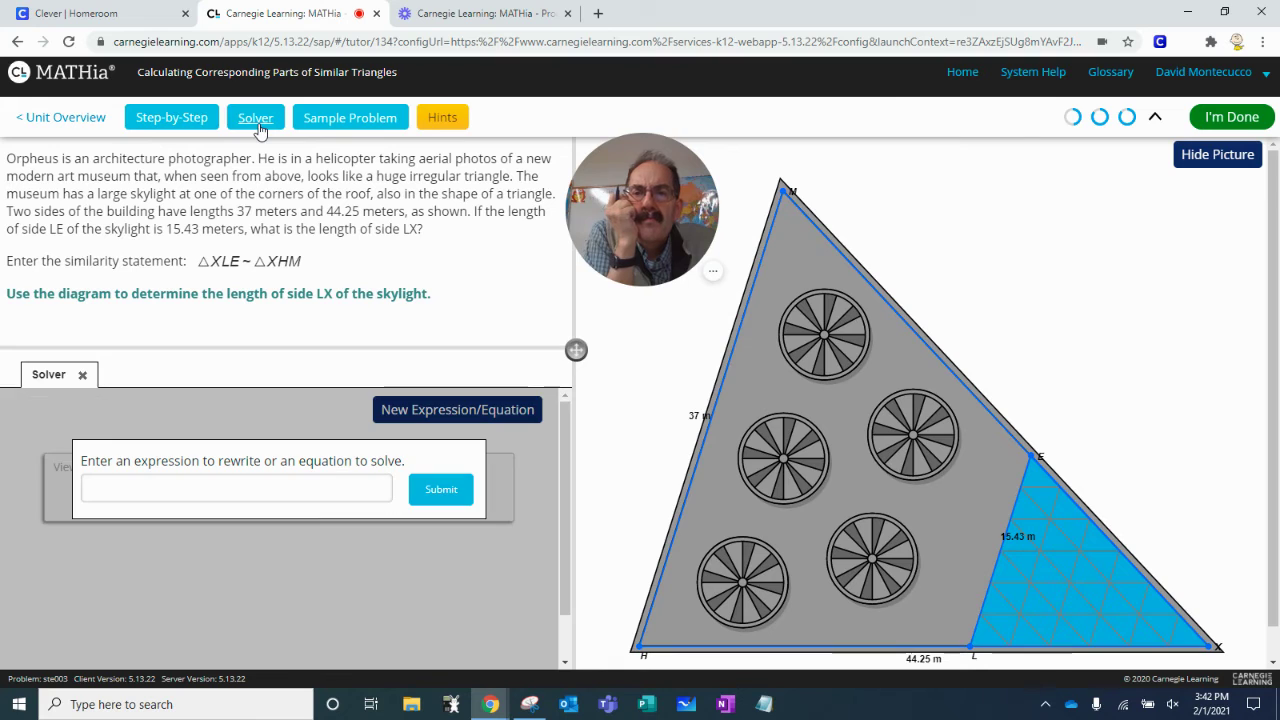
pyautogui.click(117, 490)
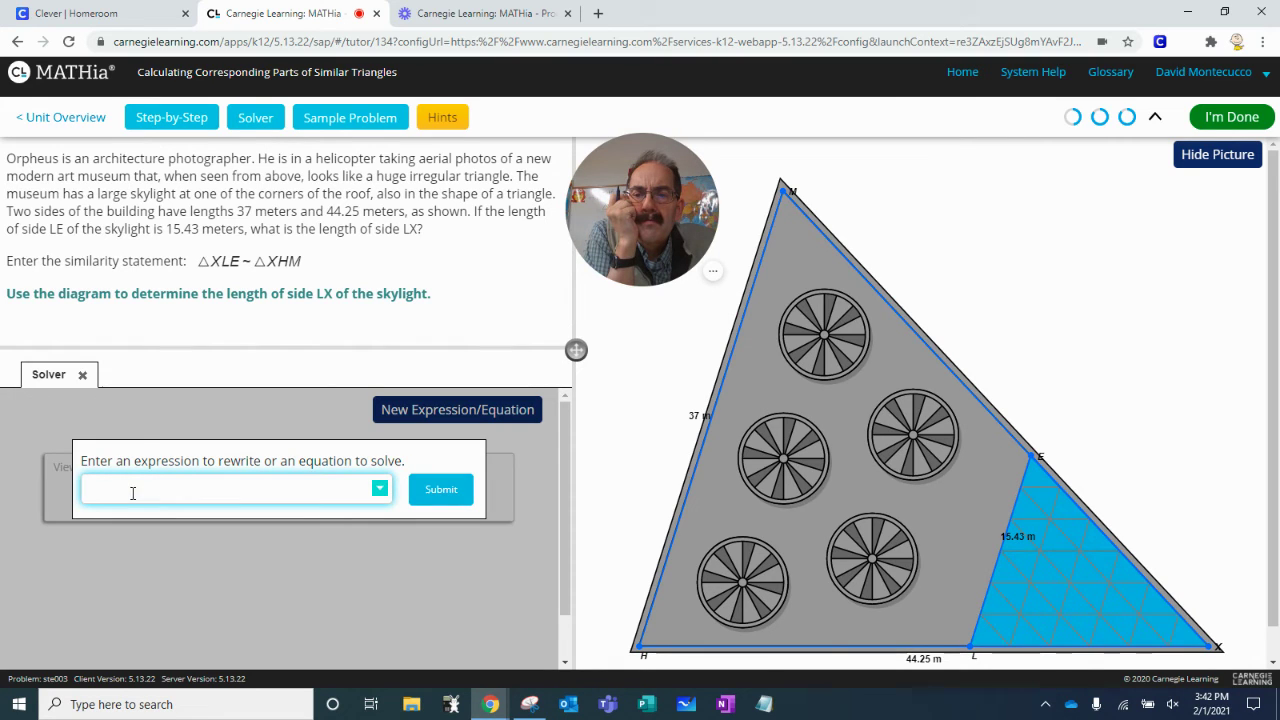
pyautogui.click(380, 489)
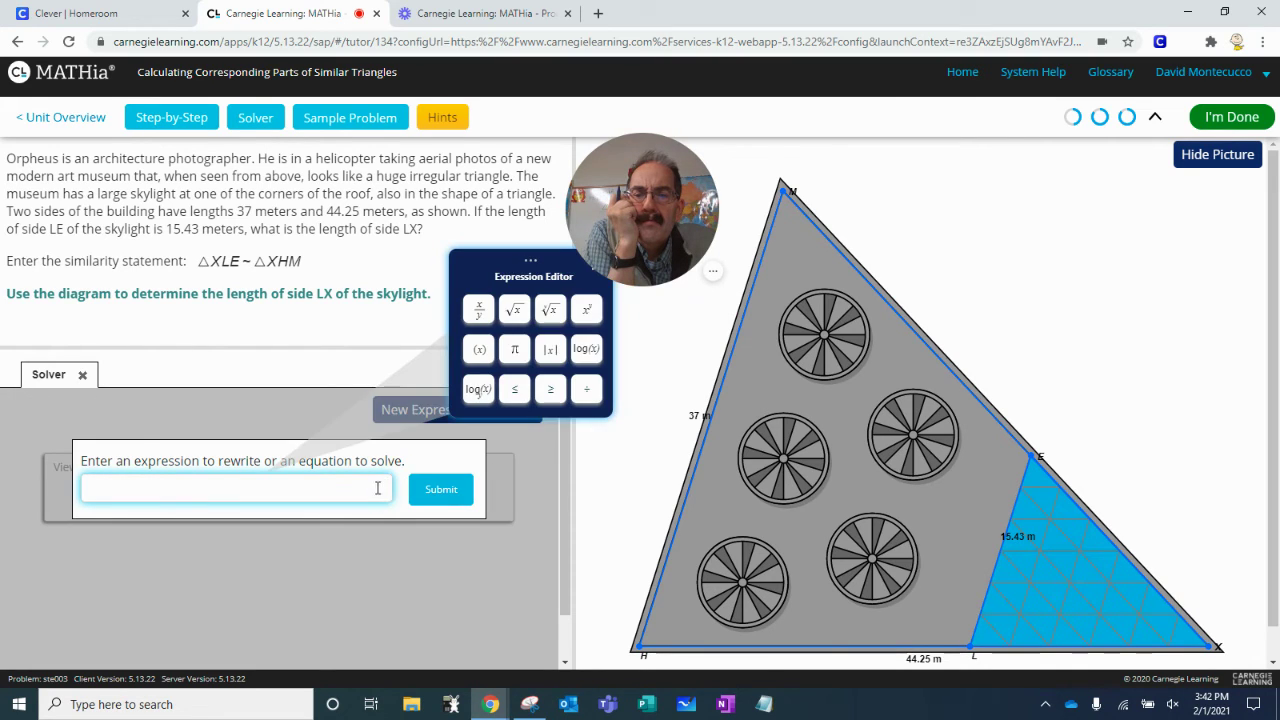
pyautogui.click(479, 310)
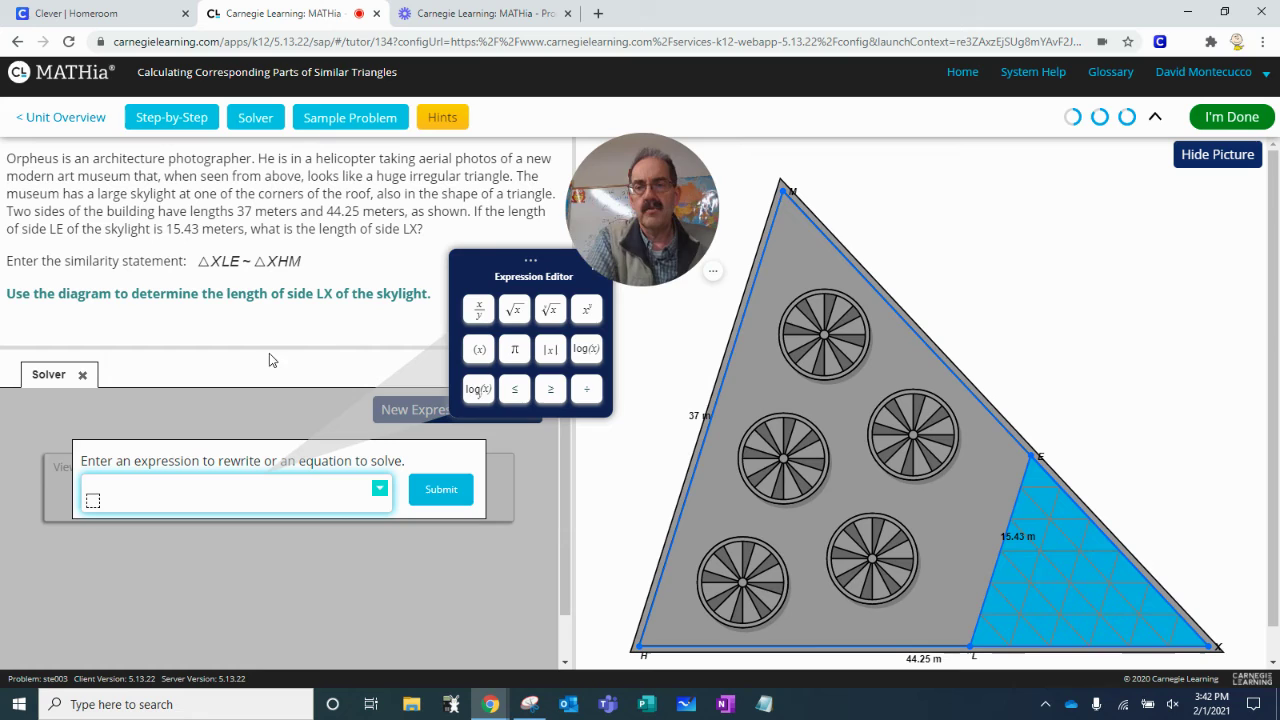
pyautogui.click(96, 485)
pyautogui.write('15.43/')
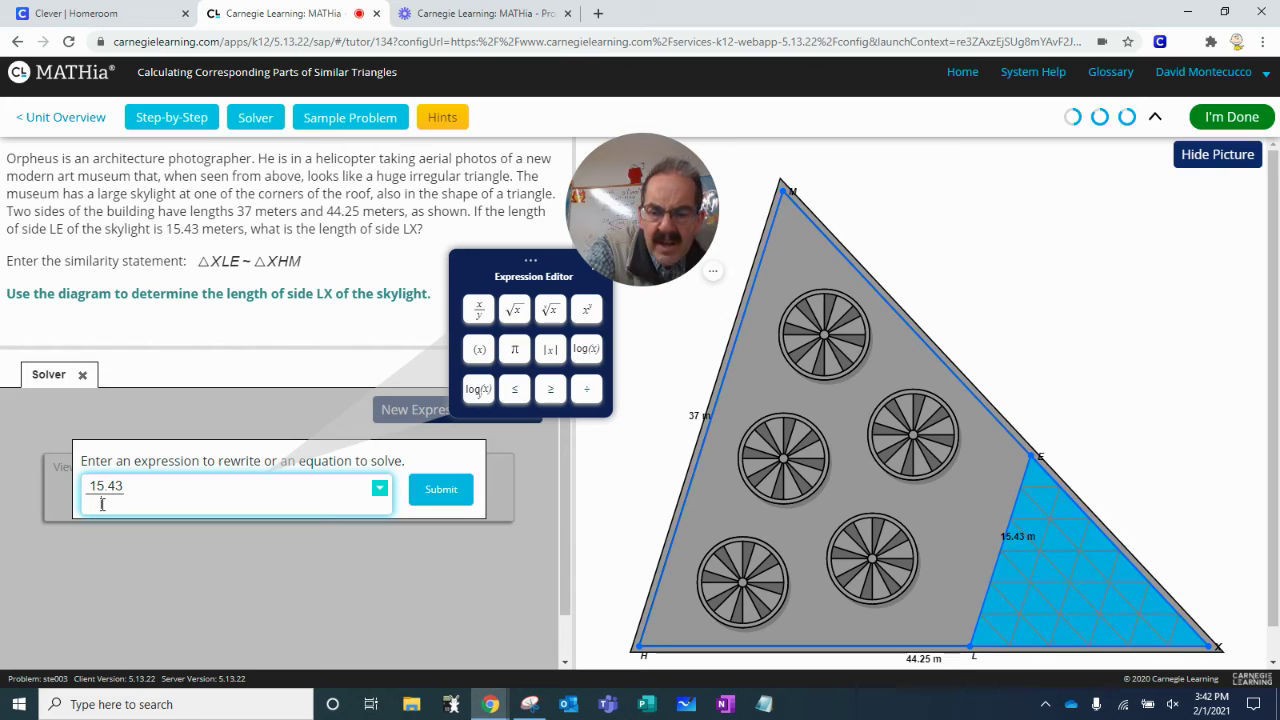
pyautogui.write('37 =')
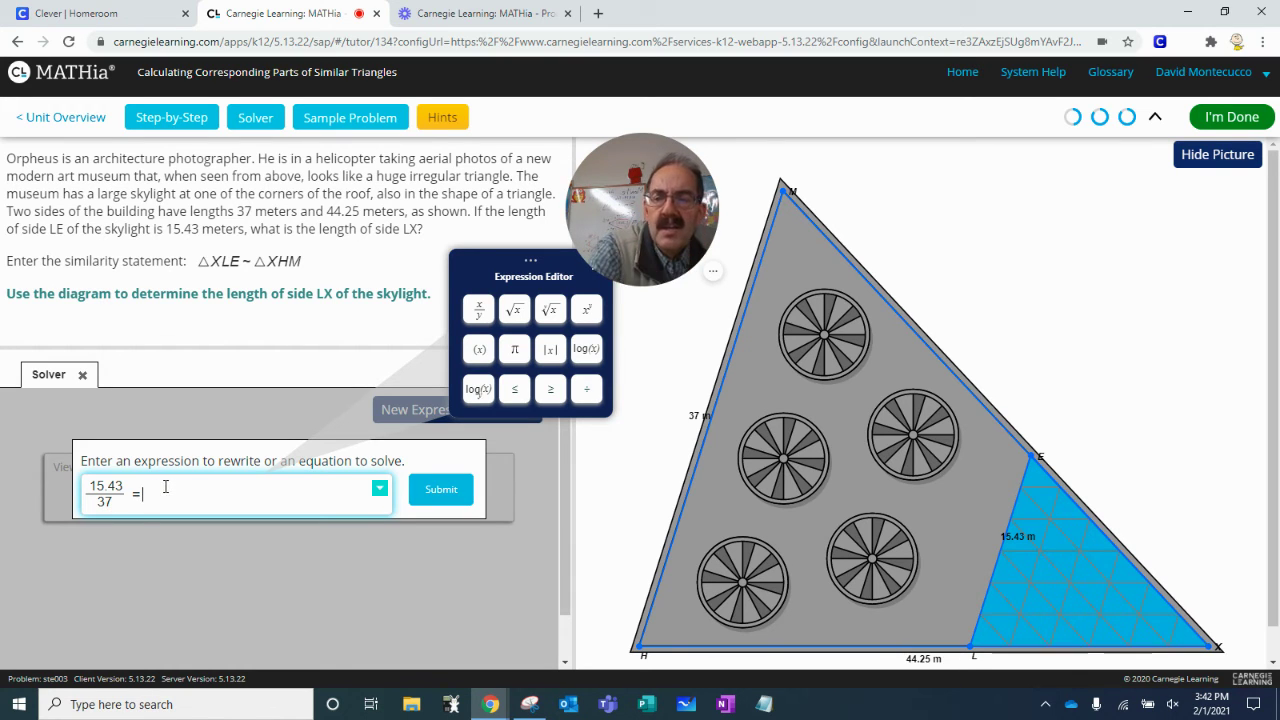
pyautogui.click(475, 312)
pyautogui.write('x')
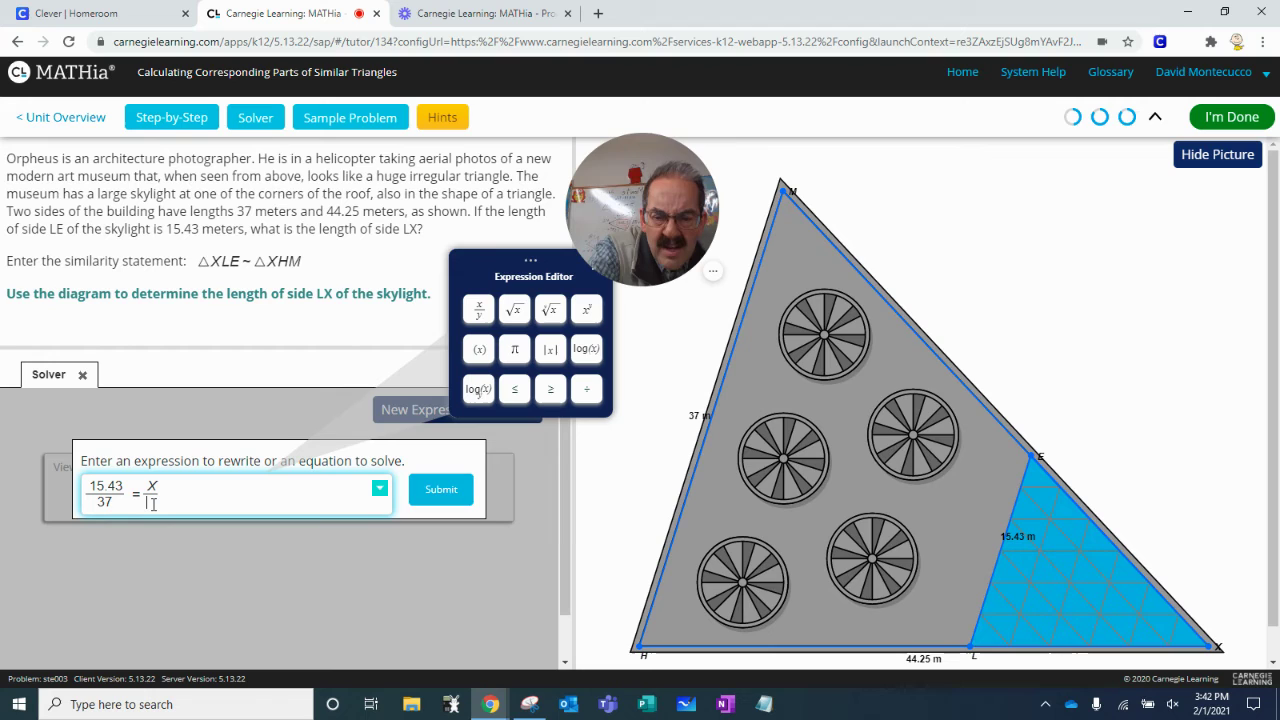
pyautogui.write('44.25')
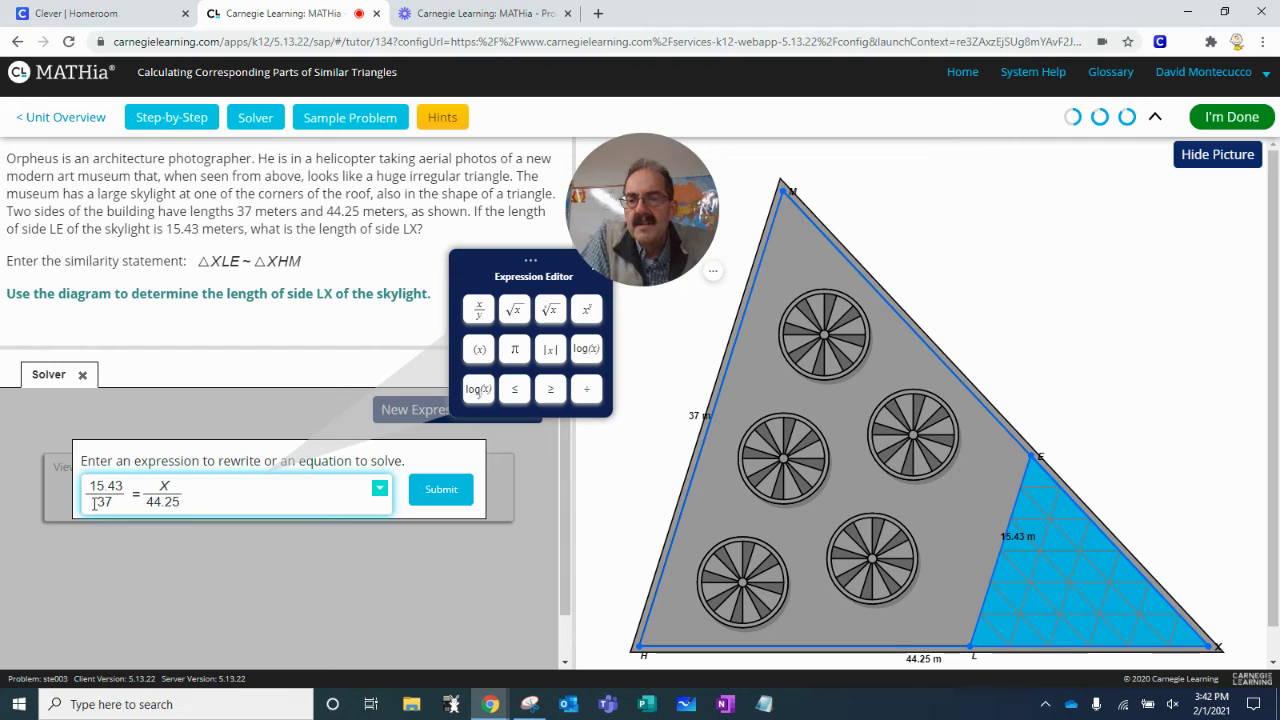
pyautogui.click(428, 496)
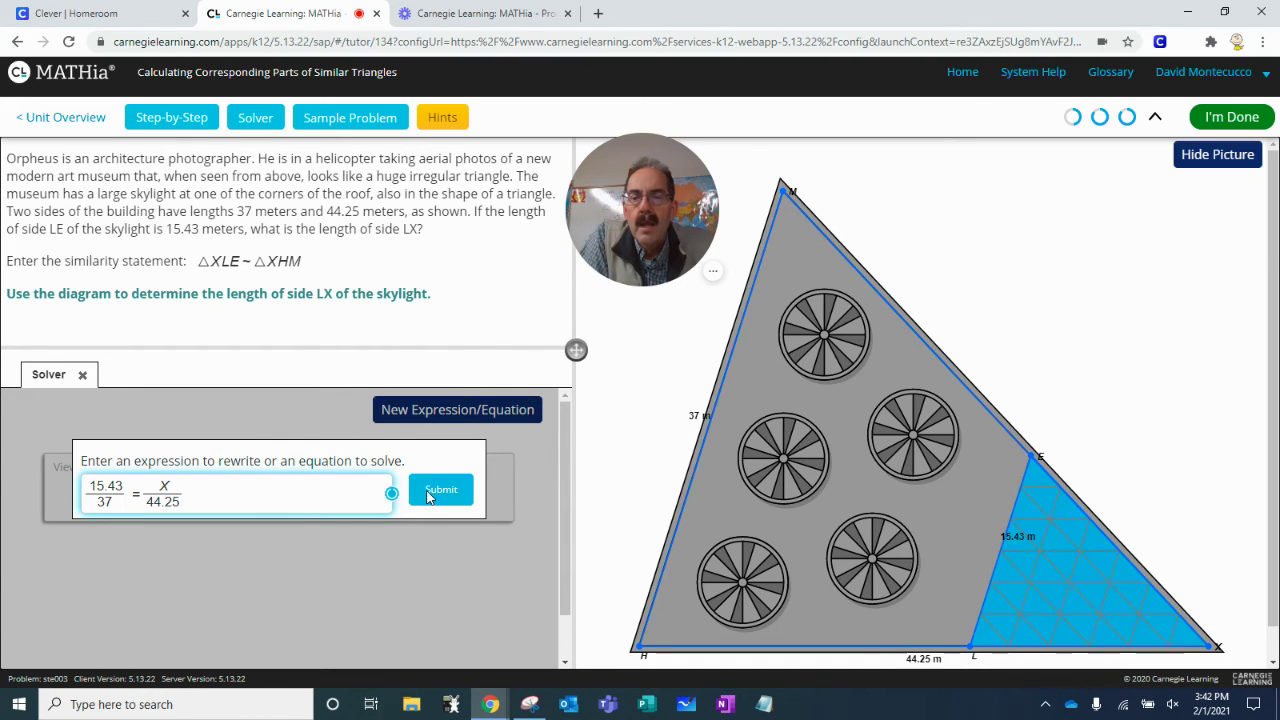
pyautogui.scroll(-1, 426, 497)
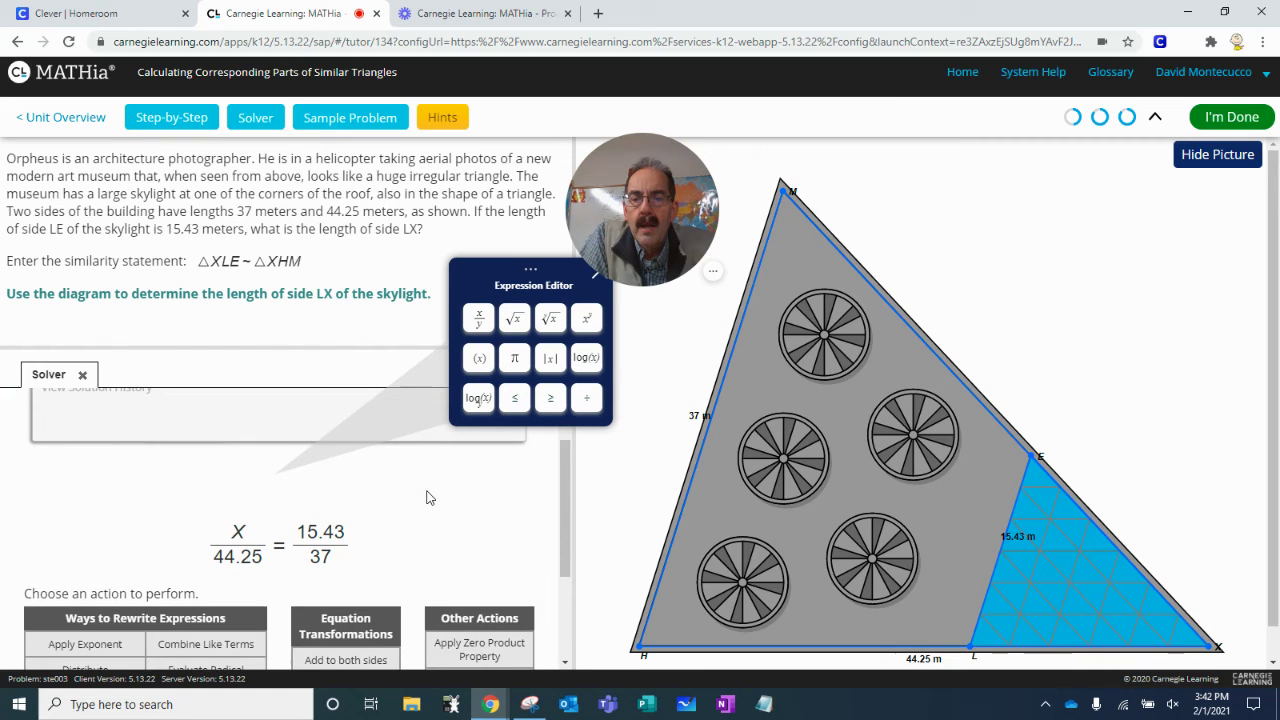
pyautogui.scroll(-1, 426, 497)
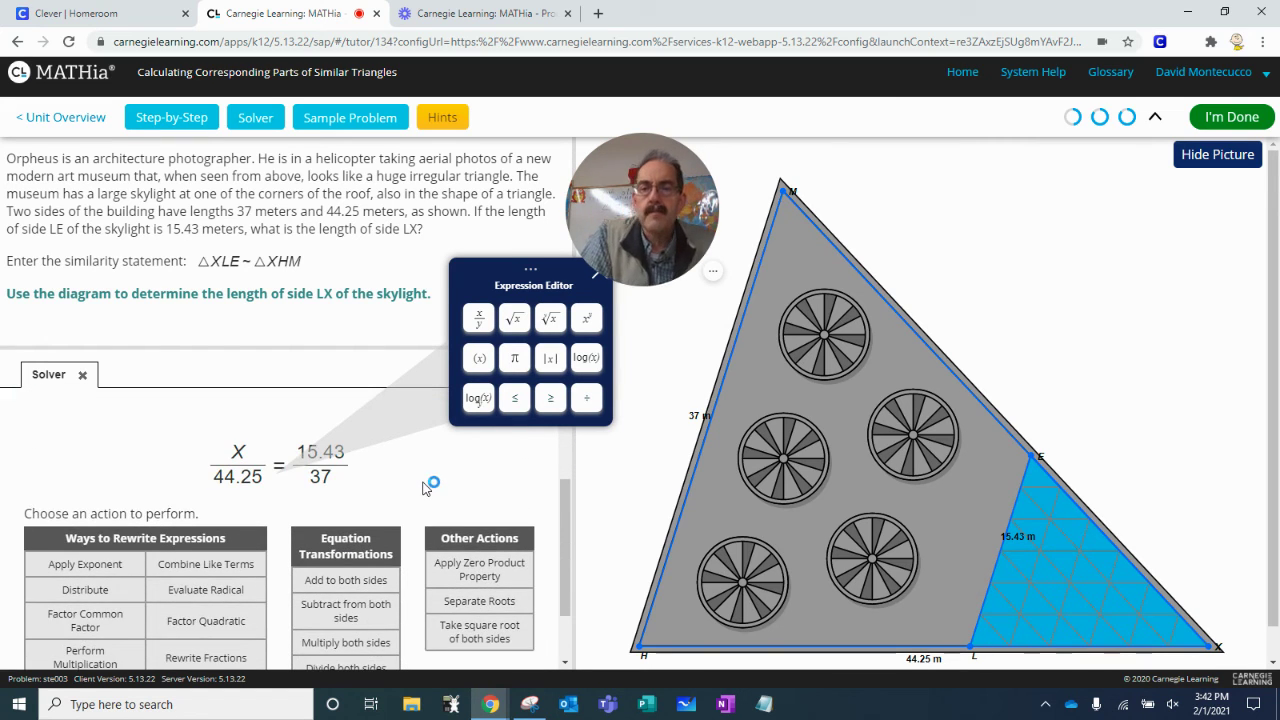
pyautogui.scroll(-1, 426, 487)
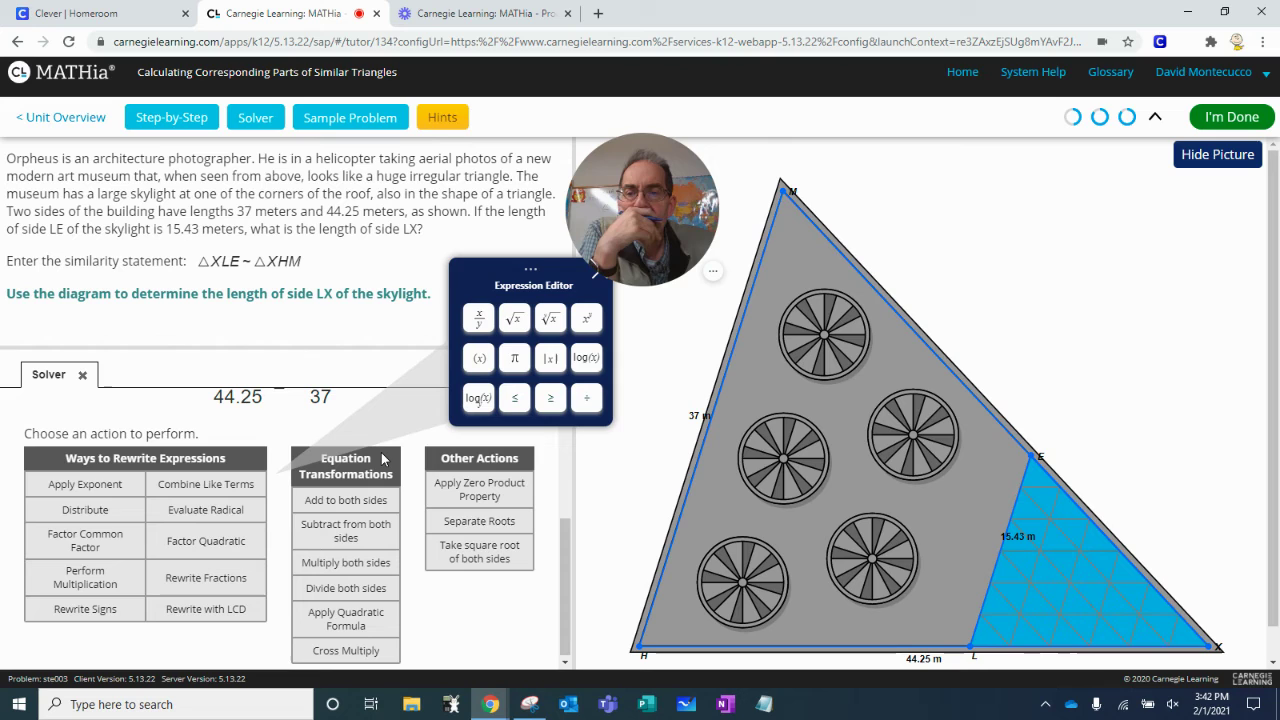
pyautogui.scroll(1, 381, 458)
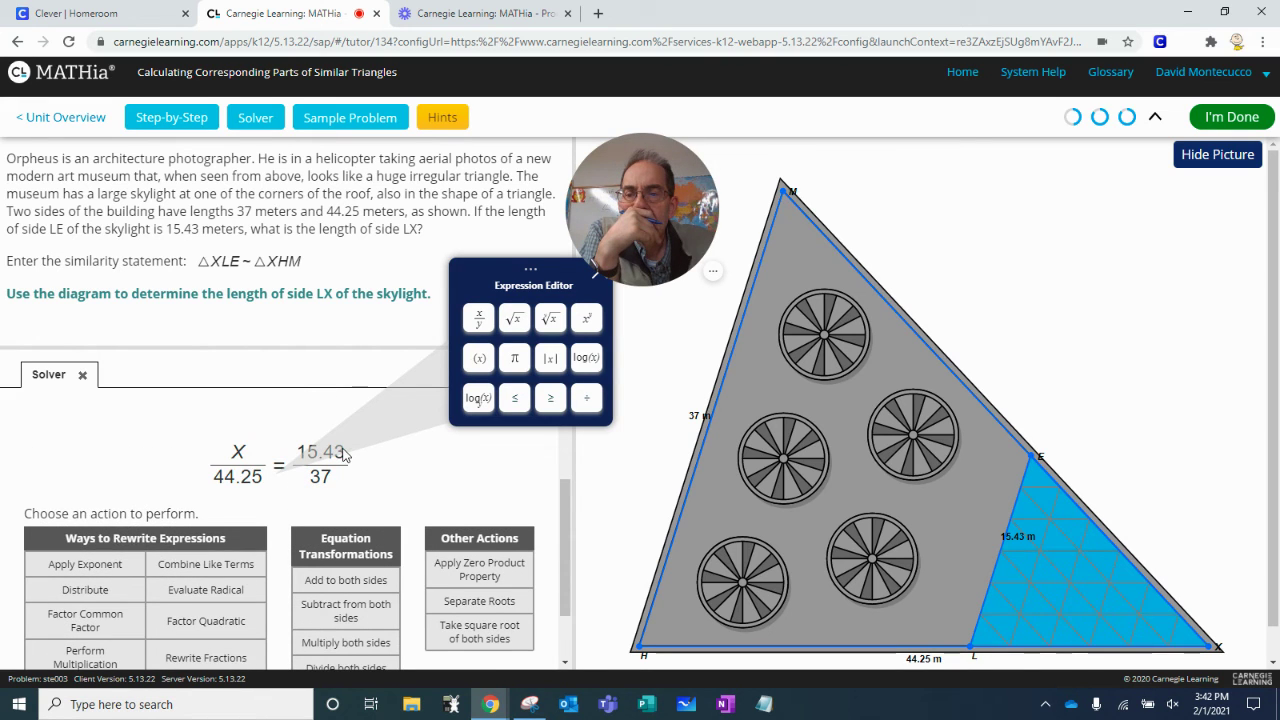
pyautogui.scroll(-1, 343, 455)
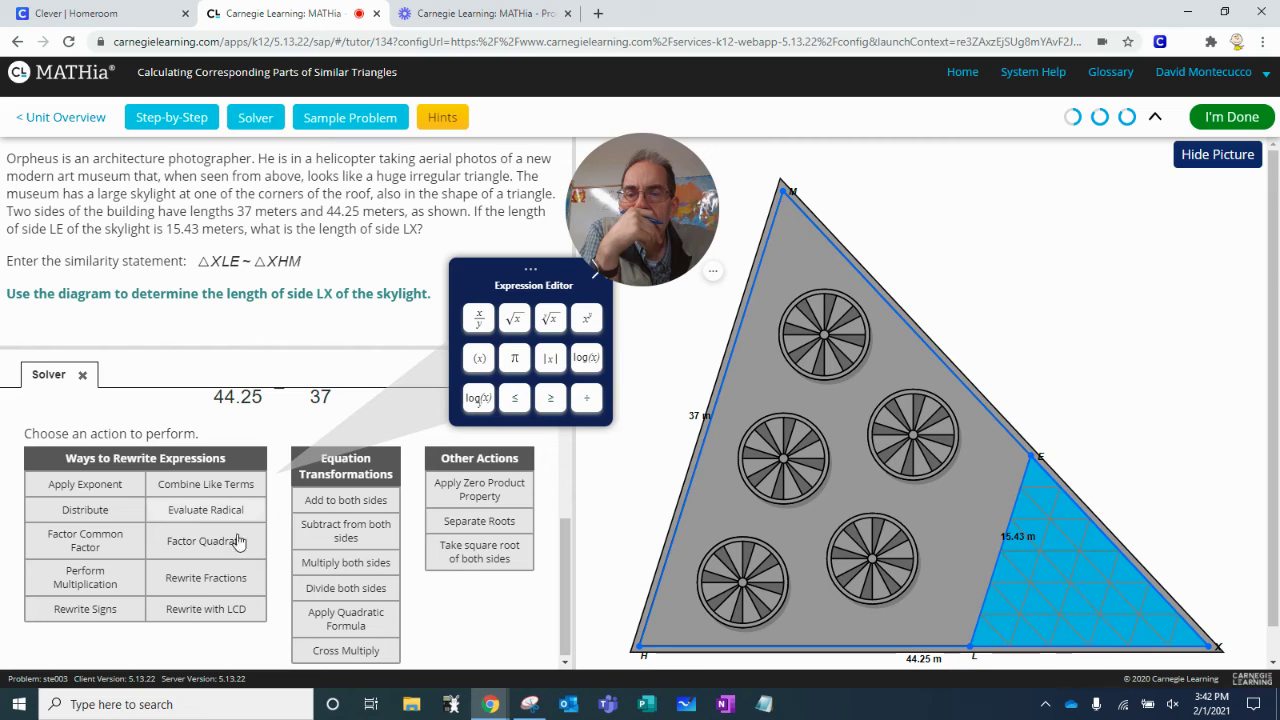
# Multiply both sides of the proportion by 44.25 to get X = 18.4534.
pyautogui.click(349, 566)
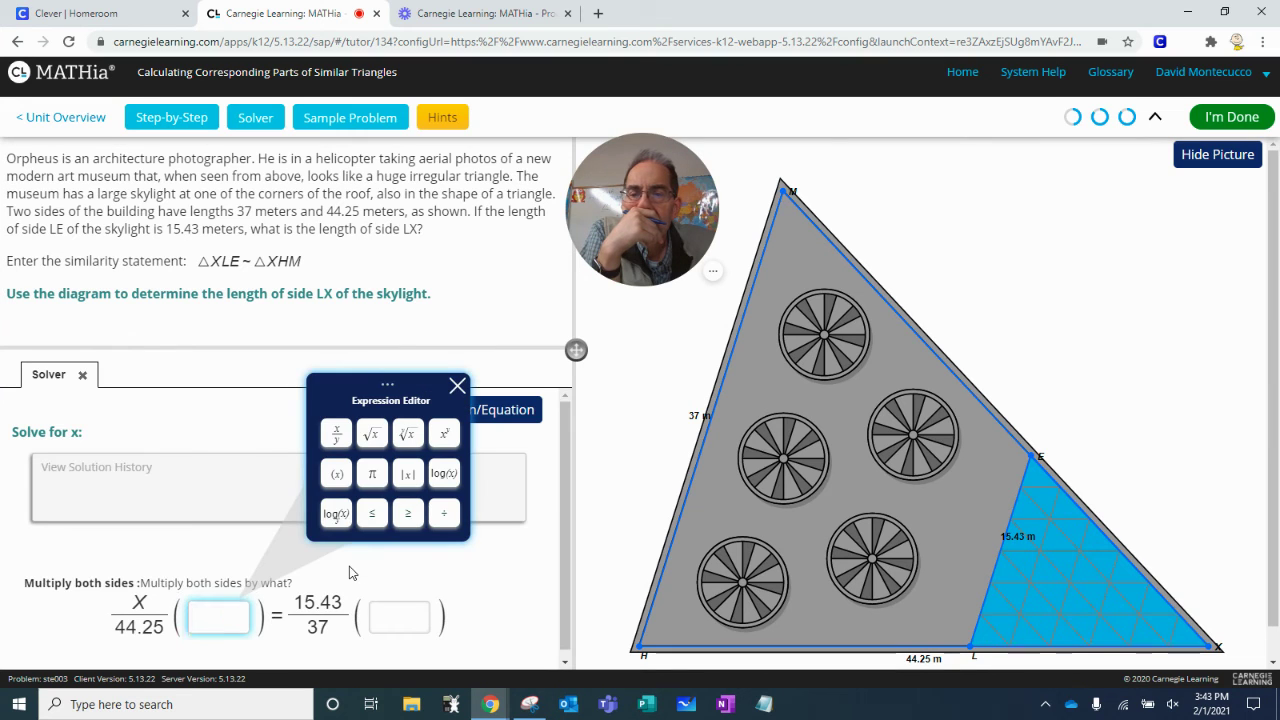
pyautogui.click(213, 617)
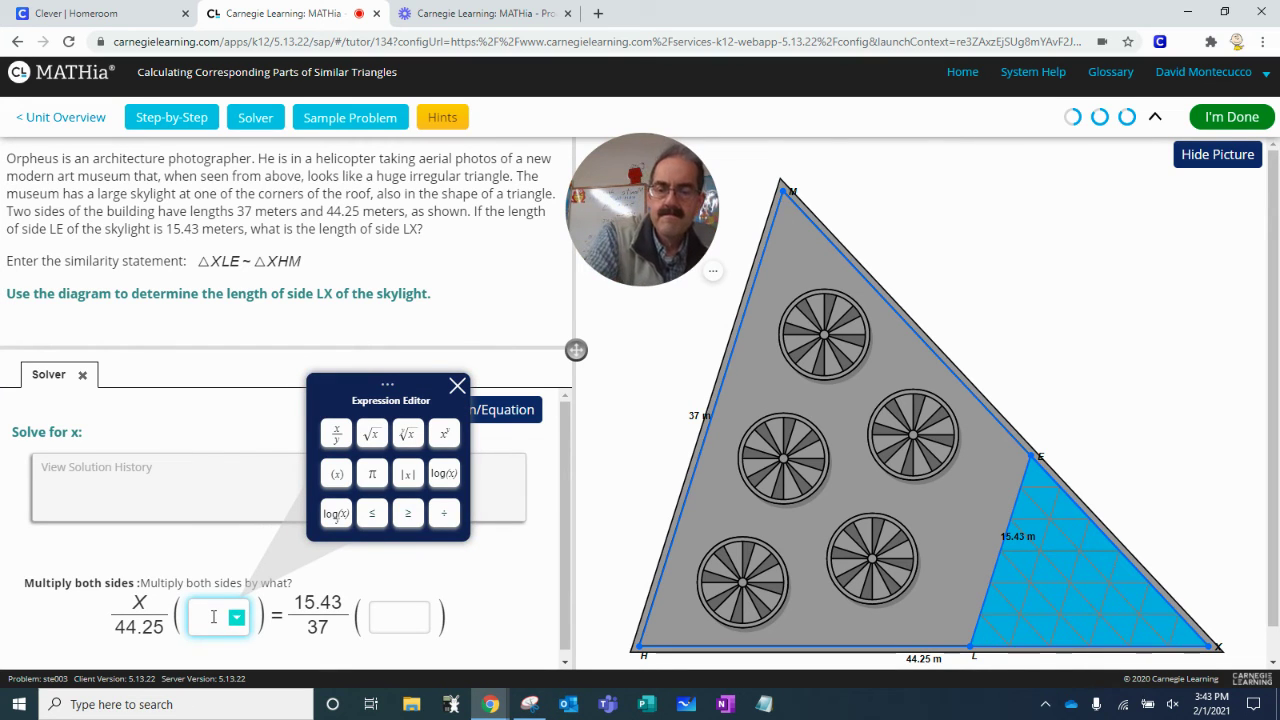
pyautogui.write('44.25')
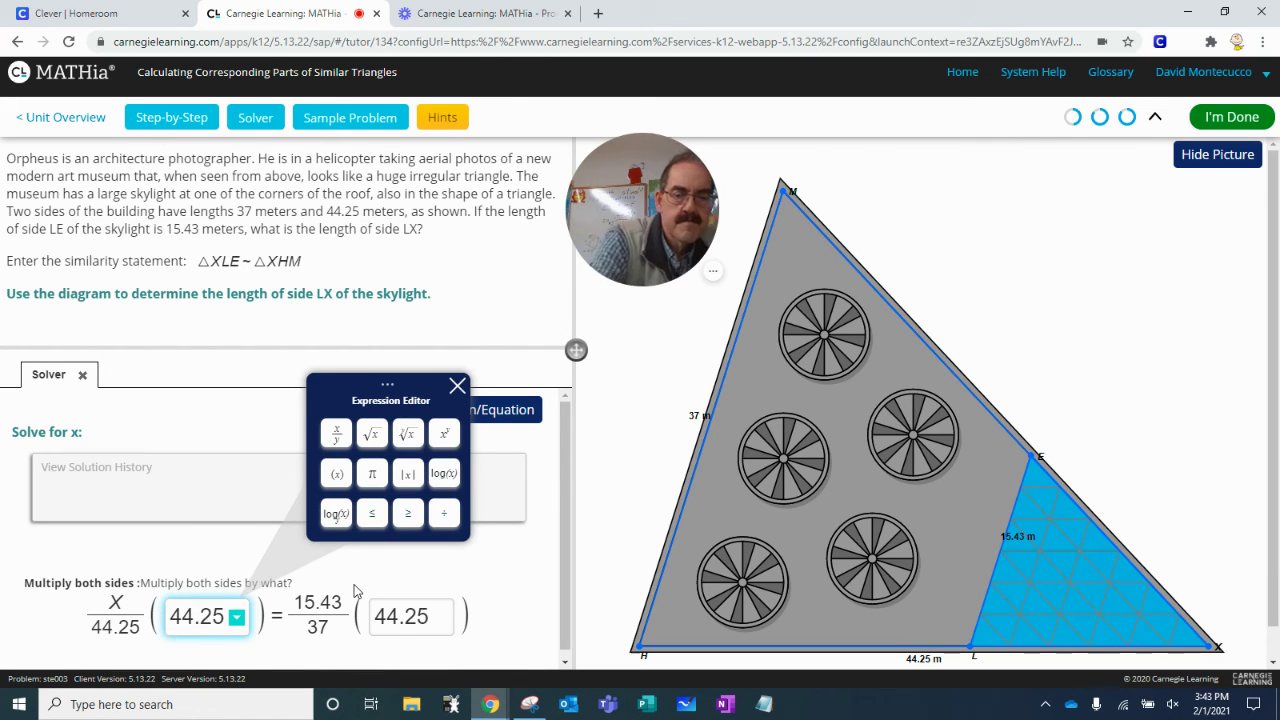
pyautogui.press('Return')
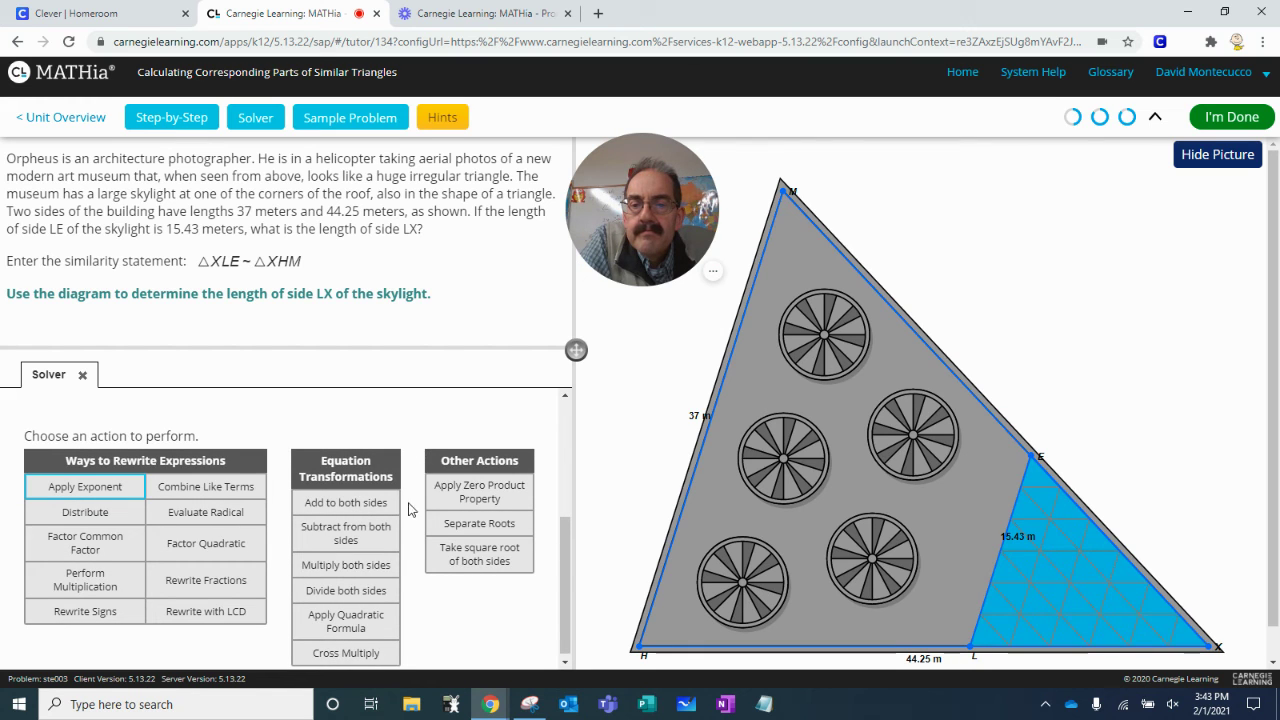
# Scroll through the Solver pane to review the result X = 18.4534.
pyautogui.moveTo(565, 544); pyautogui.dragTo(568, 449)
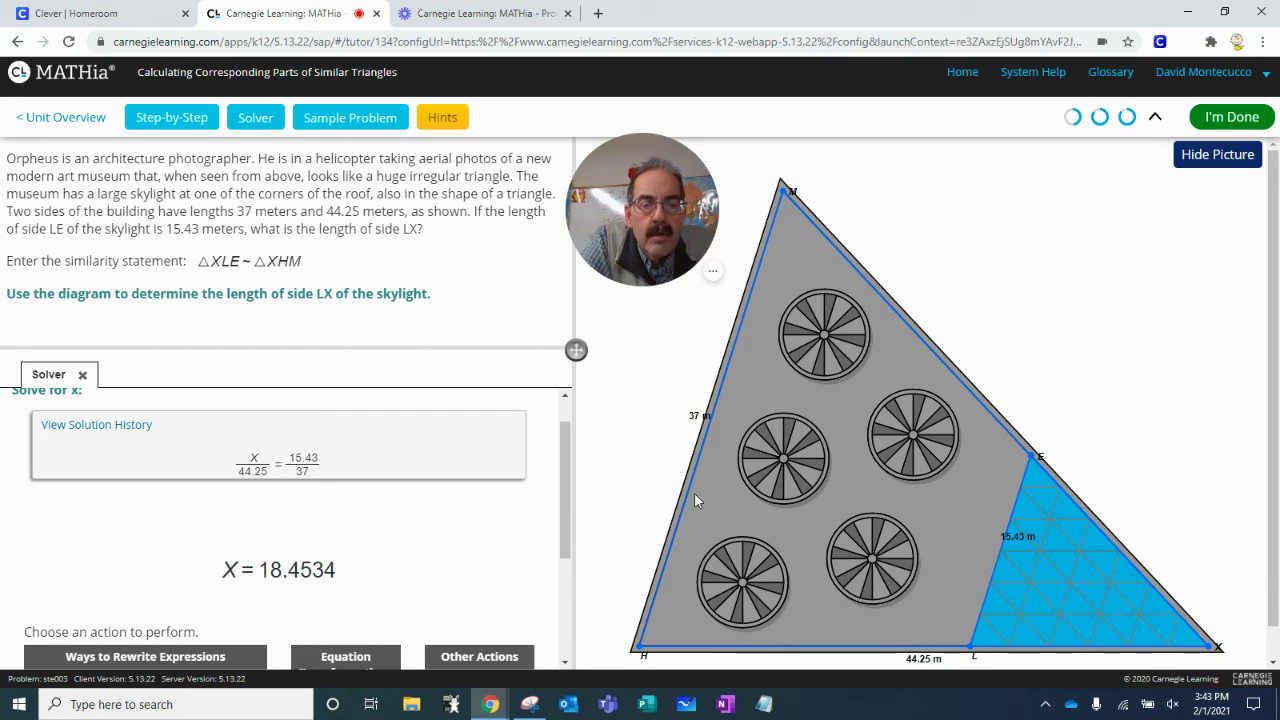
pyautogui.scroll(-1, 694, 492)
pyautogui.scroll(1, 651, 499)
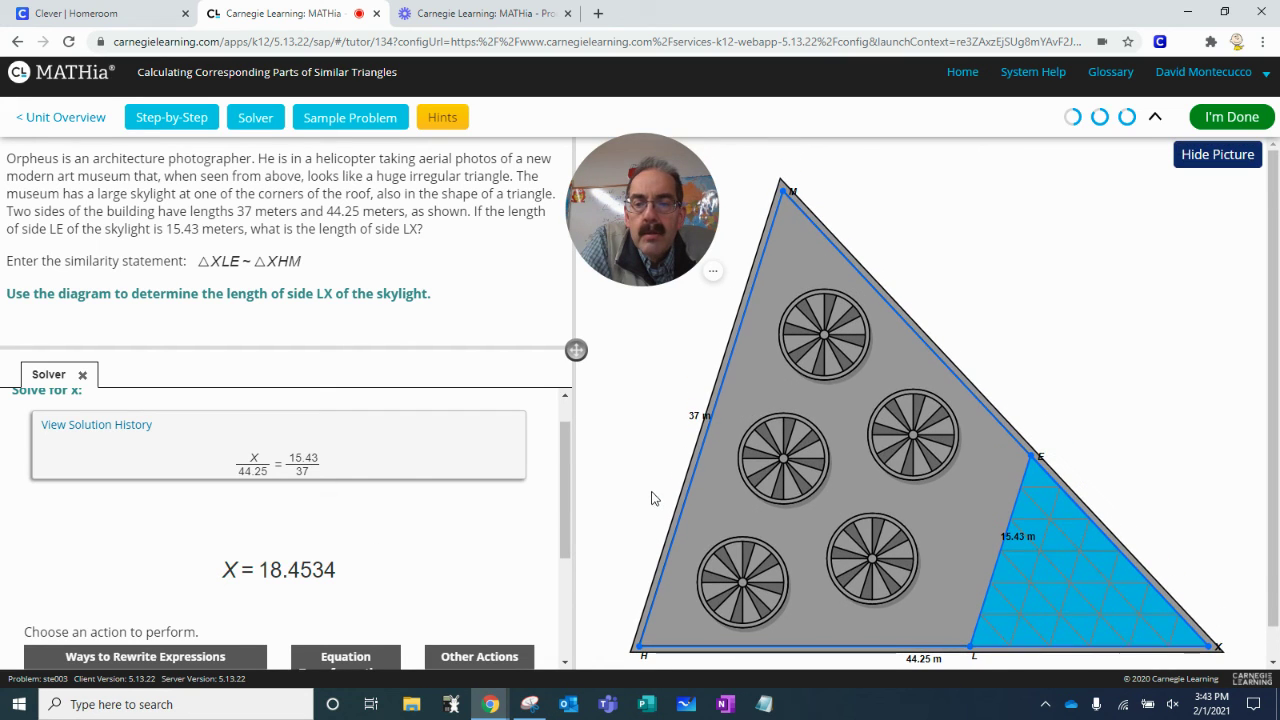
pyautogui.scroll(-1, 648, 487)
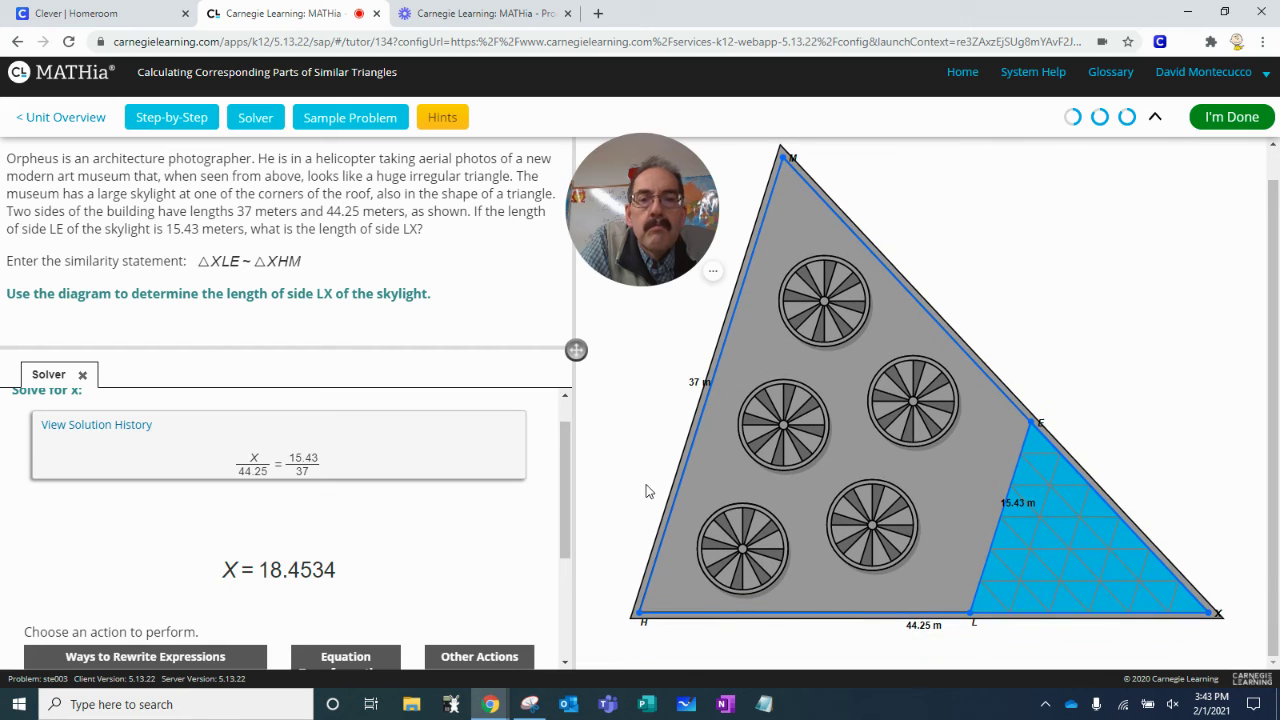
pyautogui.scroll(1, 648, 487)
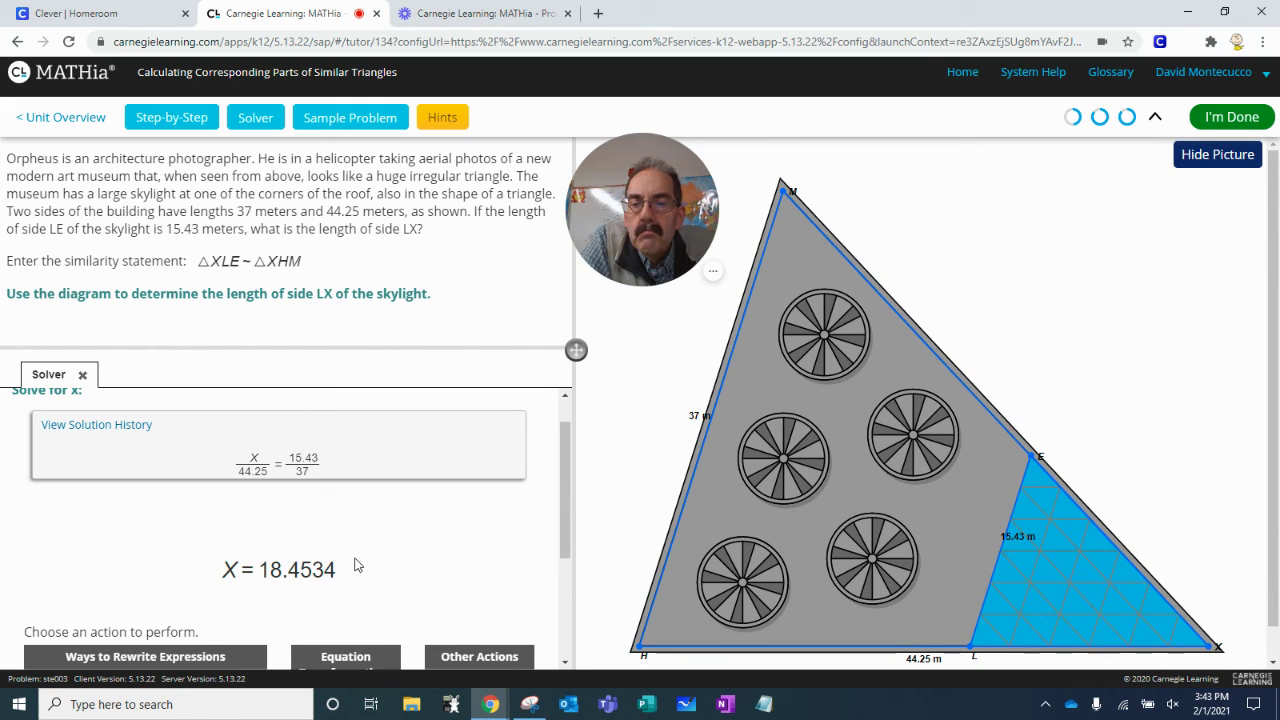
pyautogui.scroll(-3, 357, 563)
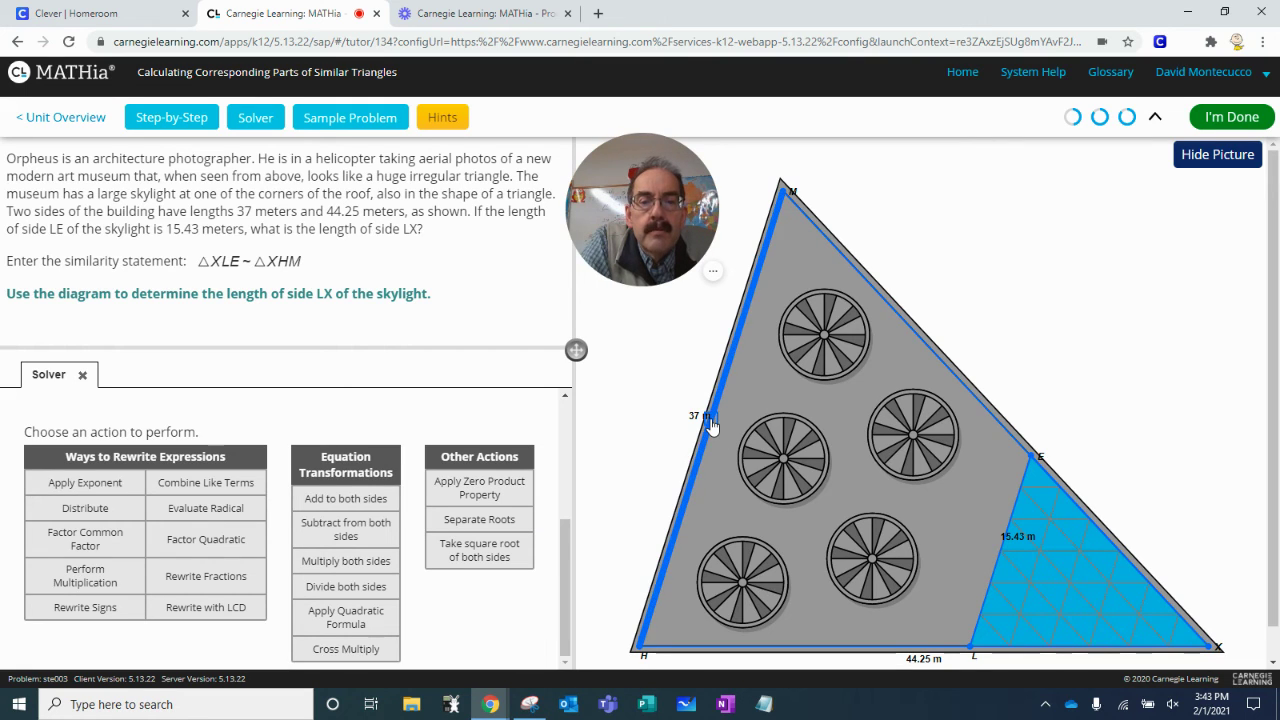
# Enter 18.4534 as the measure of side LX on the skylight diagram.
pyautogui.click(1091, 651)
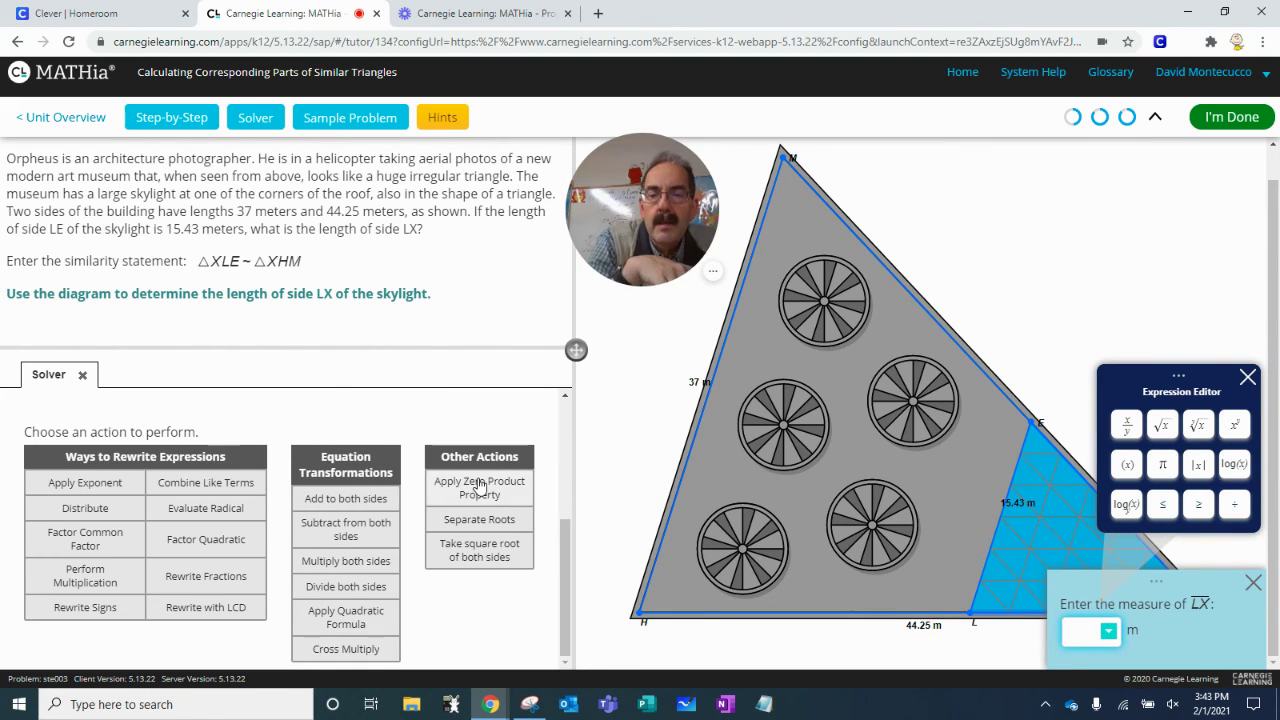
pyautogui.scroll(3, 473, 480)
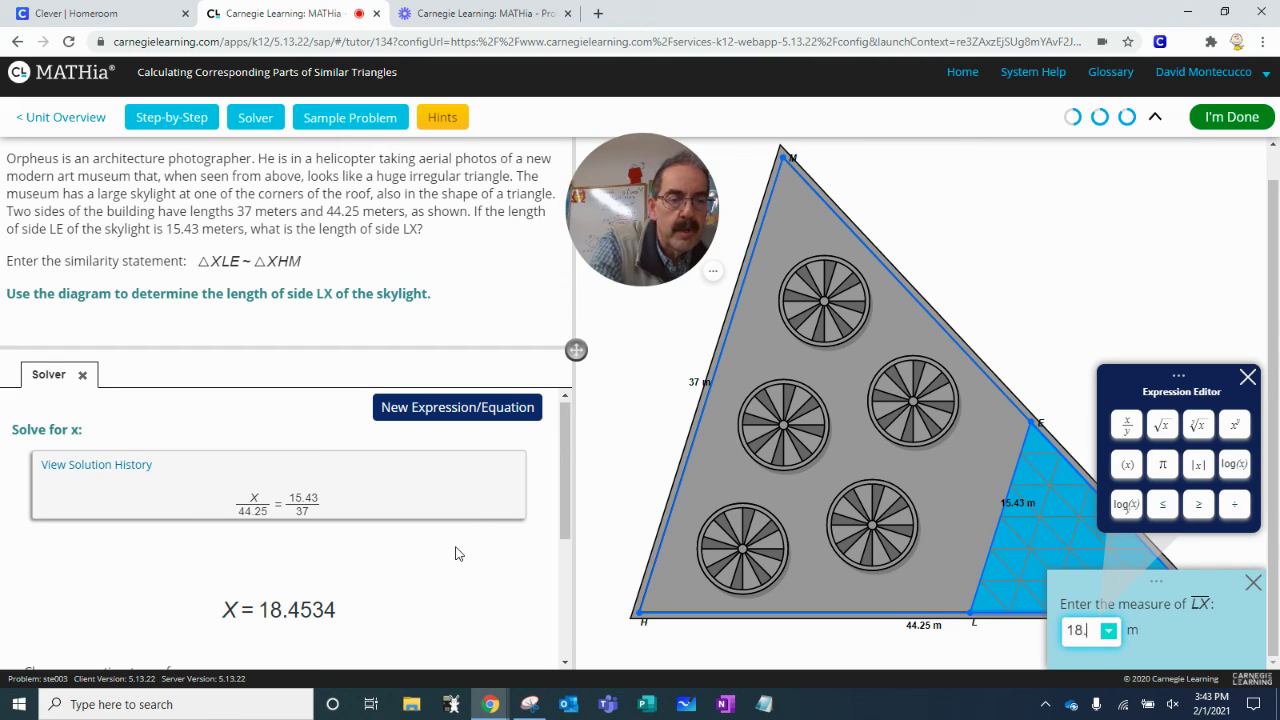
pyautogui.write('18.4534')
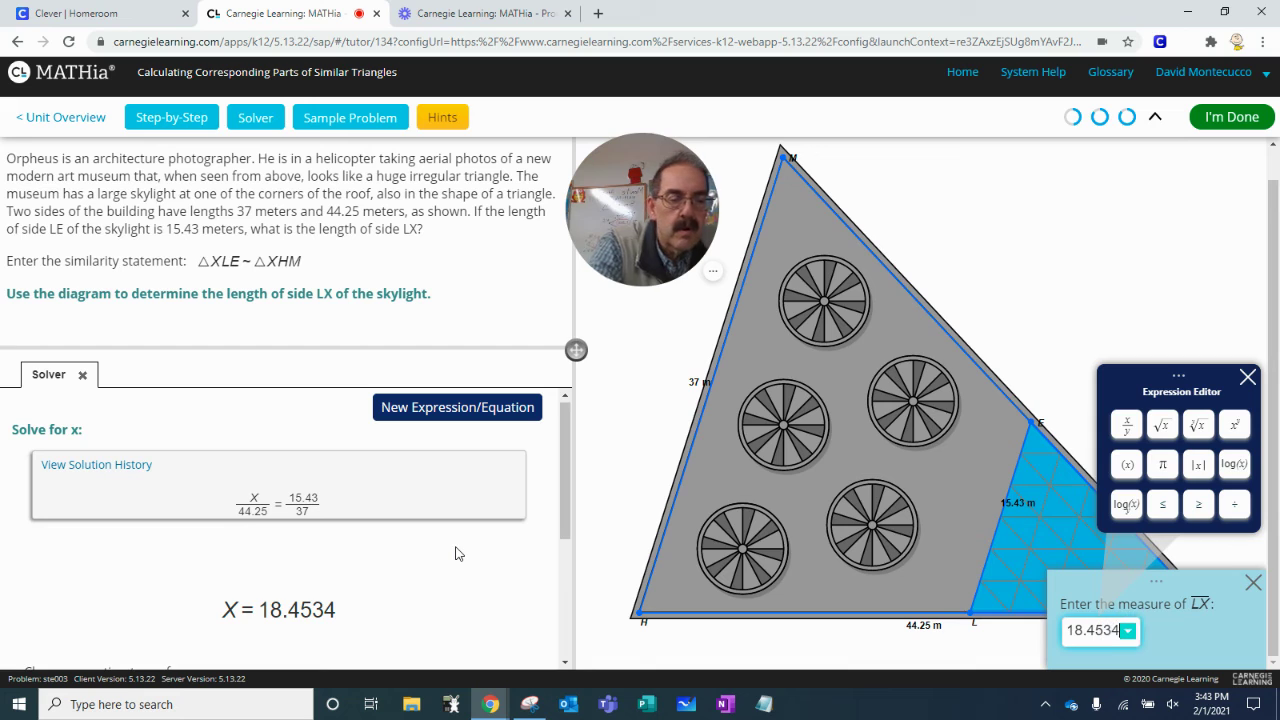
pyautogui.press('Return')
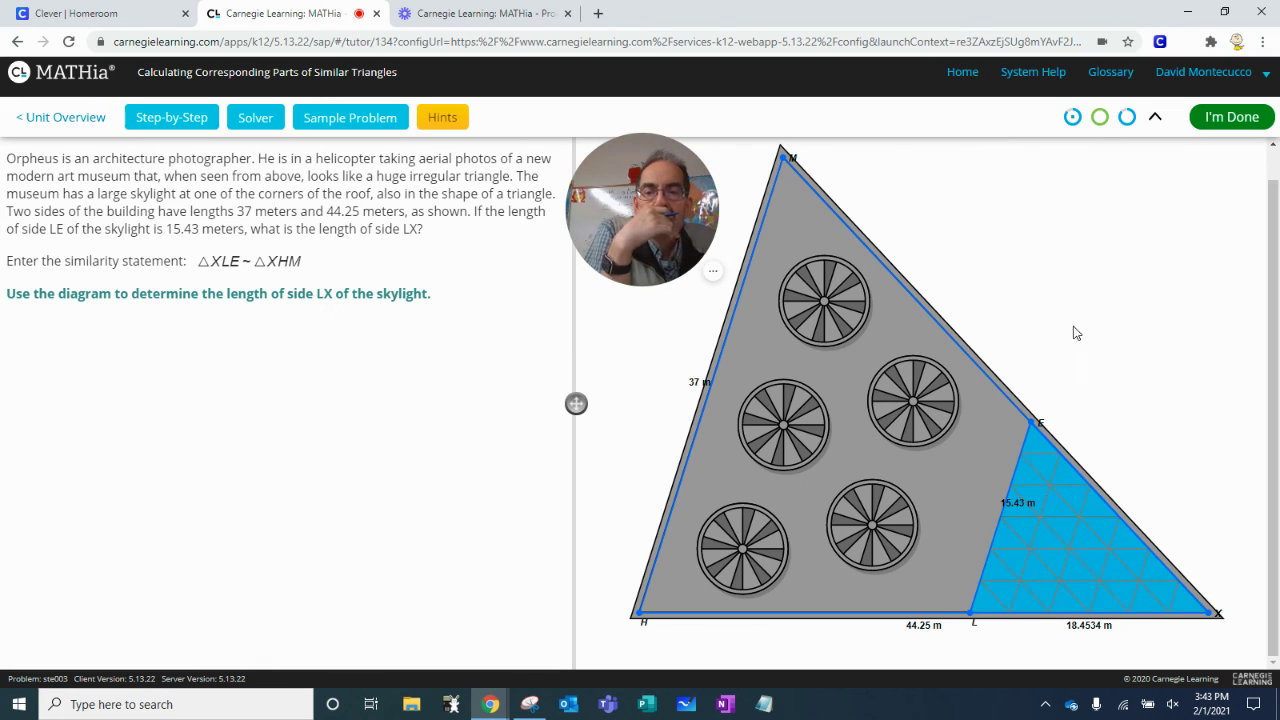
# Mark the skylight problem done to load the EXA and ZUA similar-triangles problem.
pyautogui.click(1231, 118)
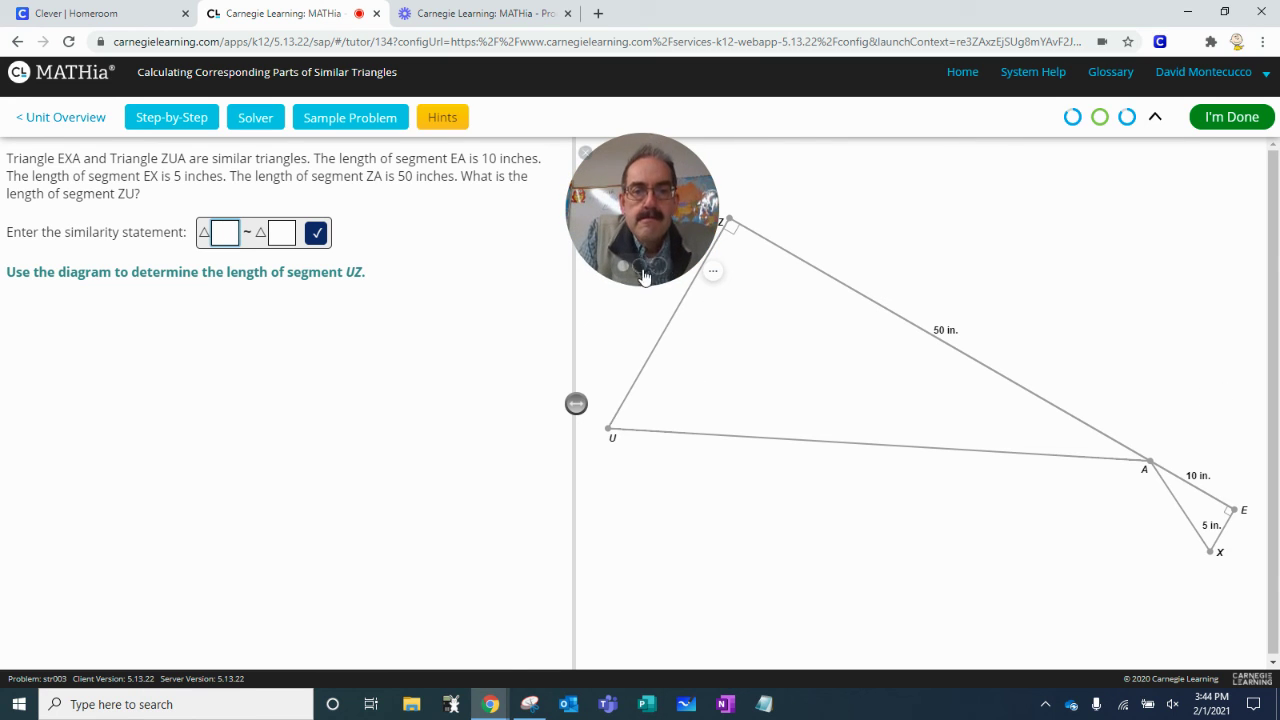
pyautogui.moveTo(640, 210)
pyautogui.moveTo(597, 224); pyautogui.dragTo(534, 270)
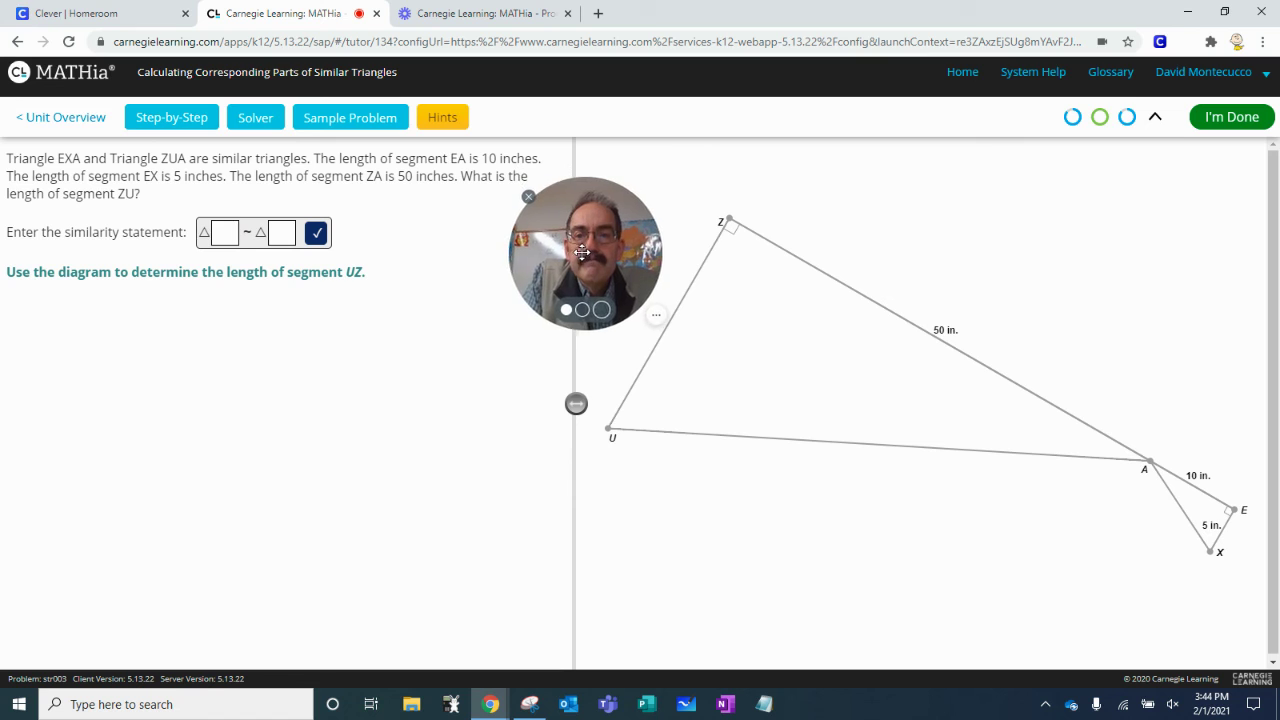
# Fill in triangles EXA and ZUA in the similarity statement and check it.
pyautogui.click(226, 232)
pyautogui.write('EXA')
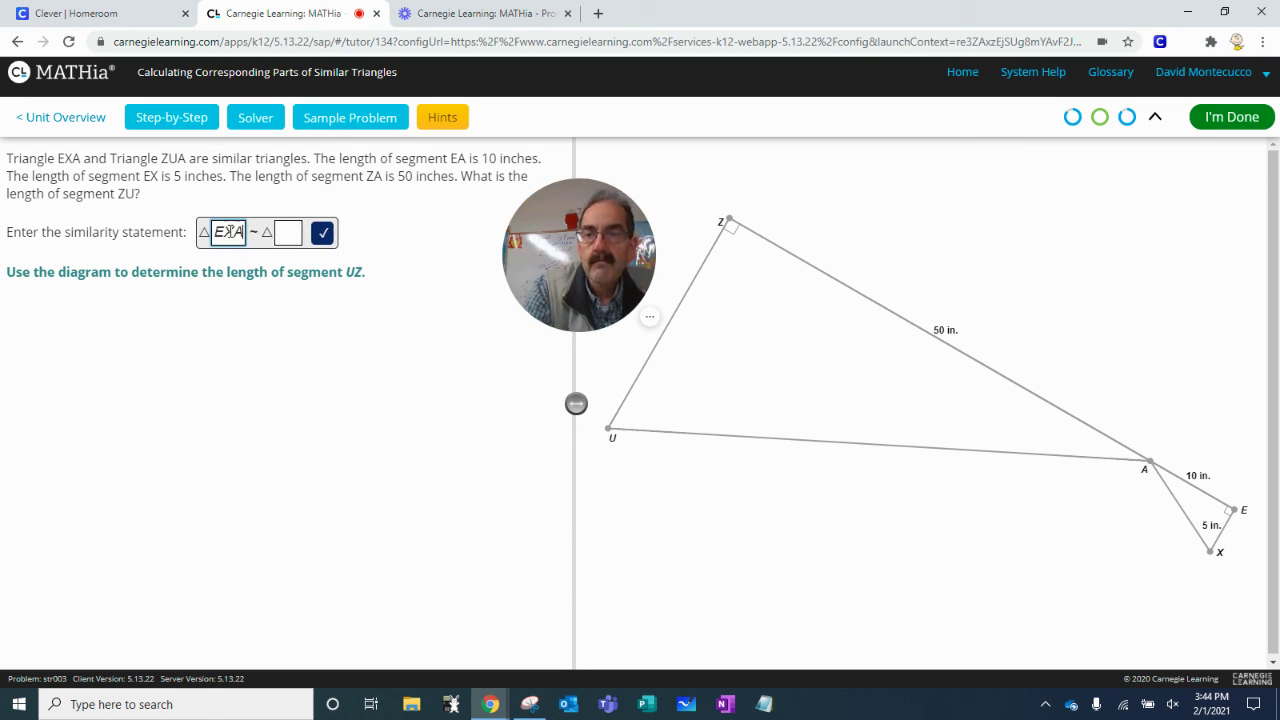
pyautogui.click(289, 233)
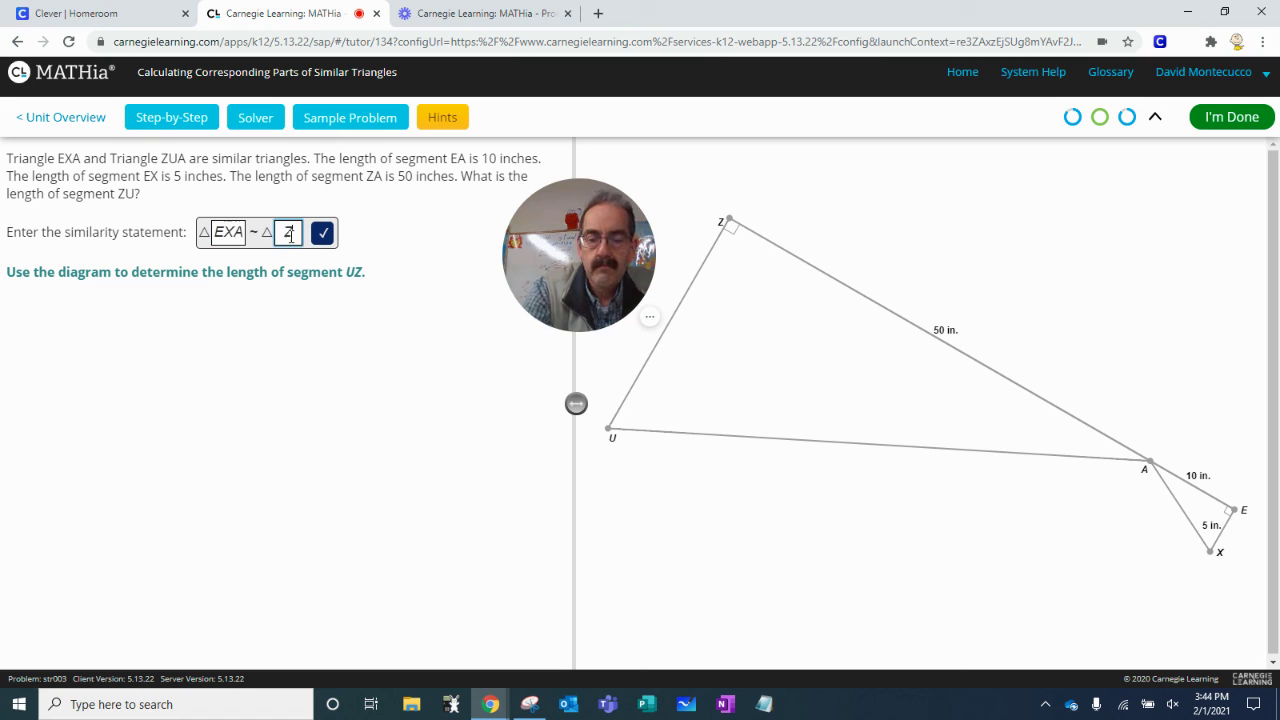
pyautogui.write('ZUA')
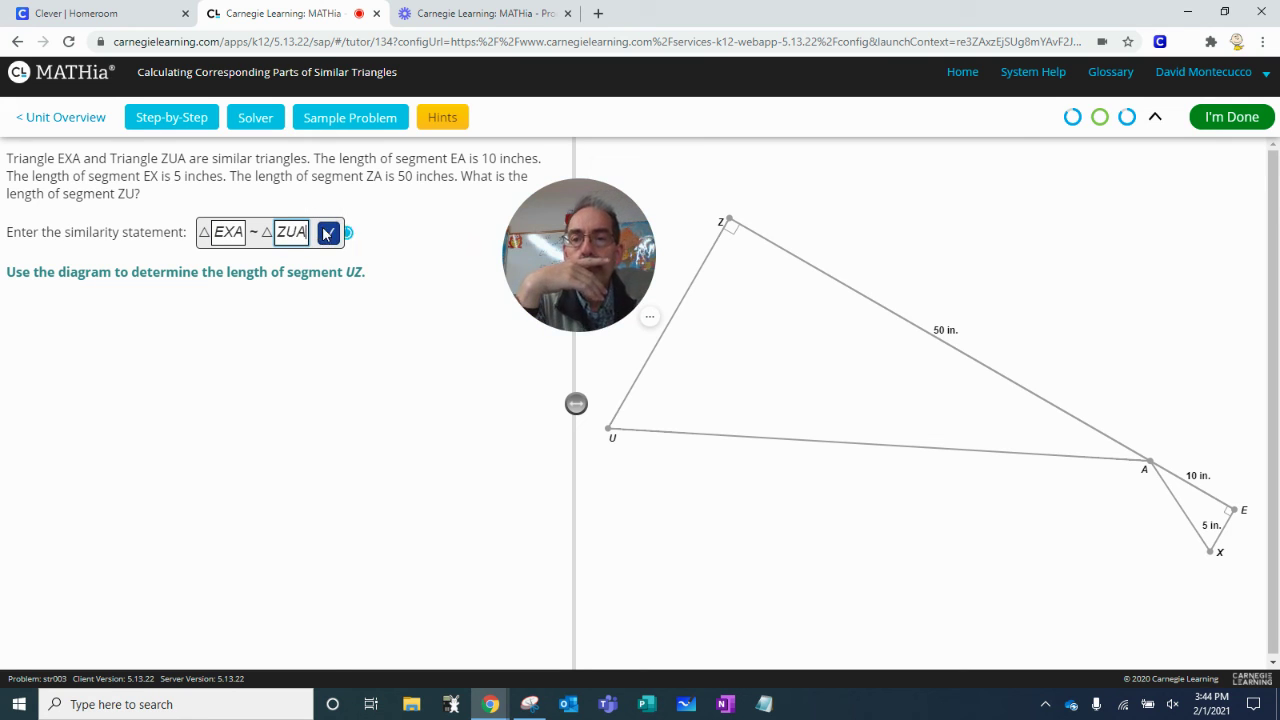
pyautogui.click(327, 233)
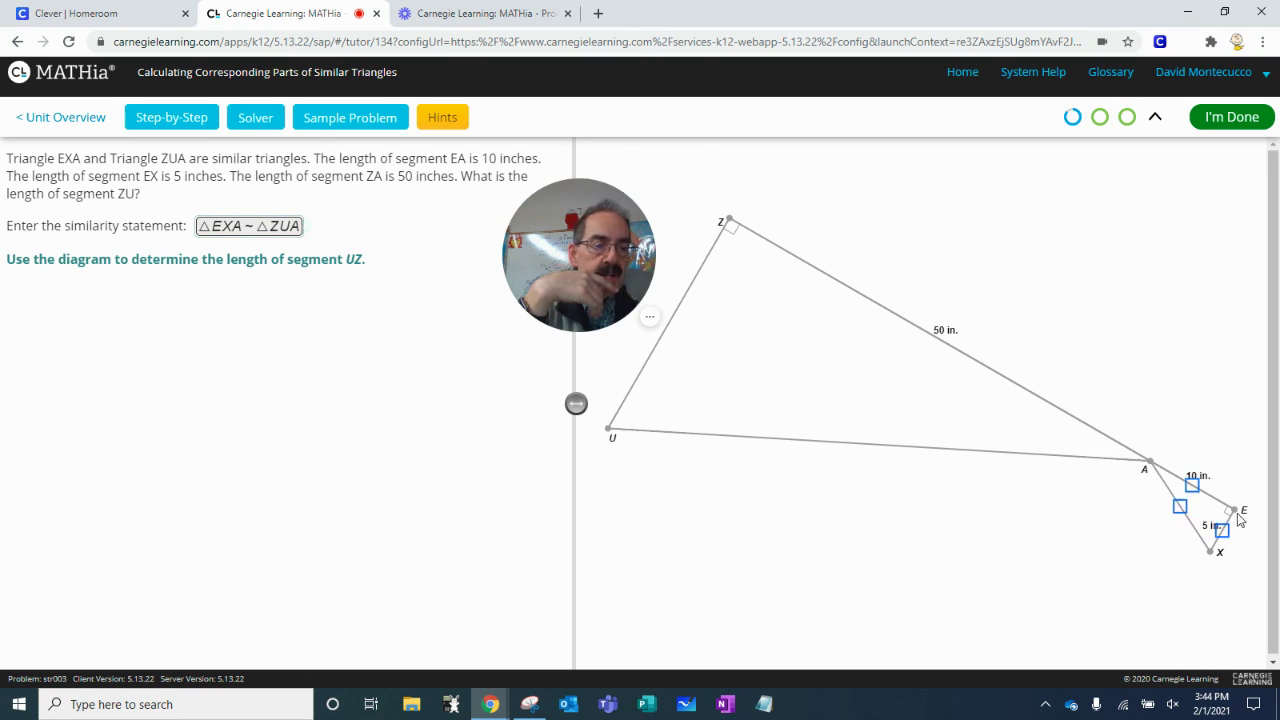
# Compare corresponding segments AX, UZ, AE and EX on the diagram, ending on UZ.
pyautogui.click(1170, 490)
pyautogui.click(1138, 470)
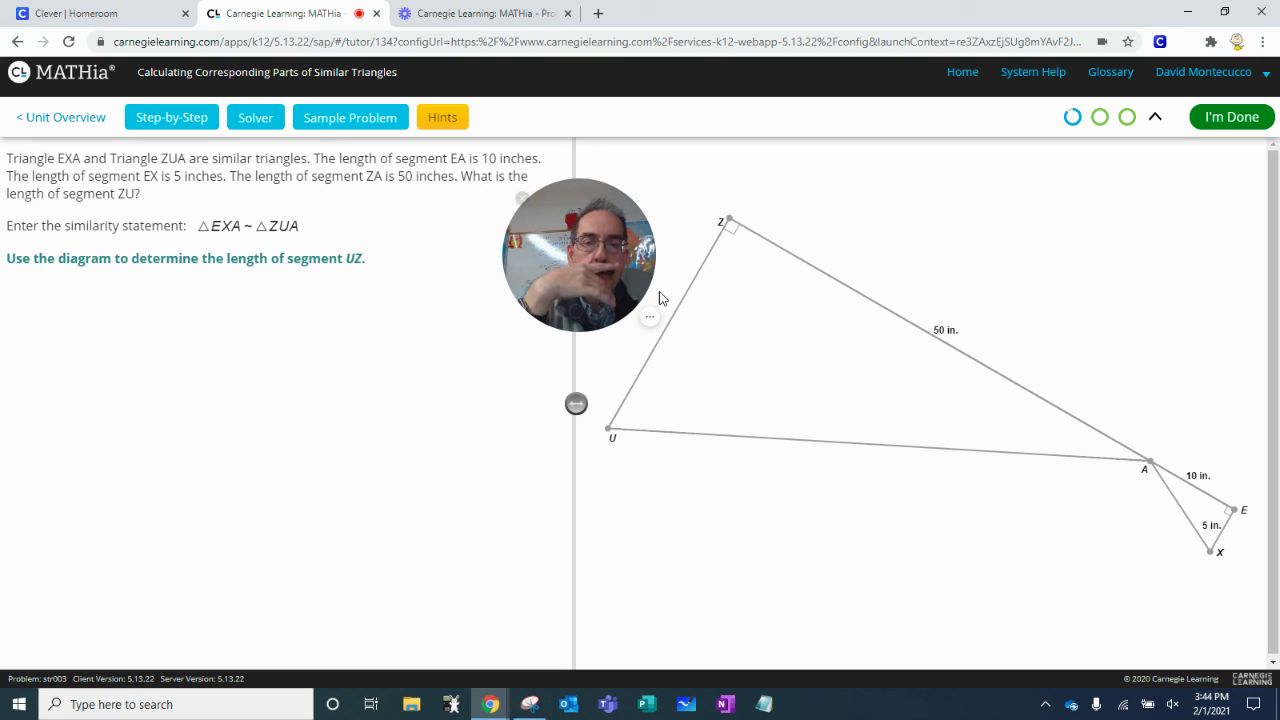
pyautogui.click(669, 326)
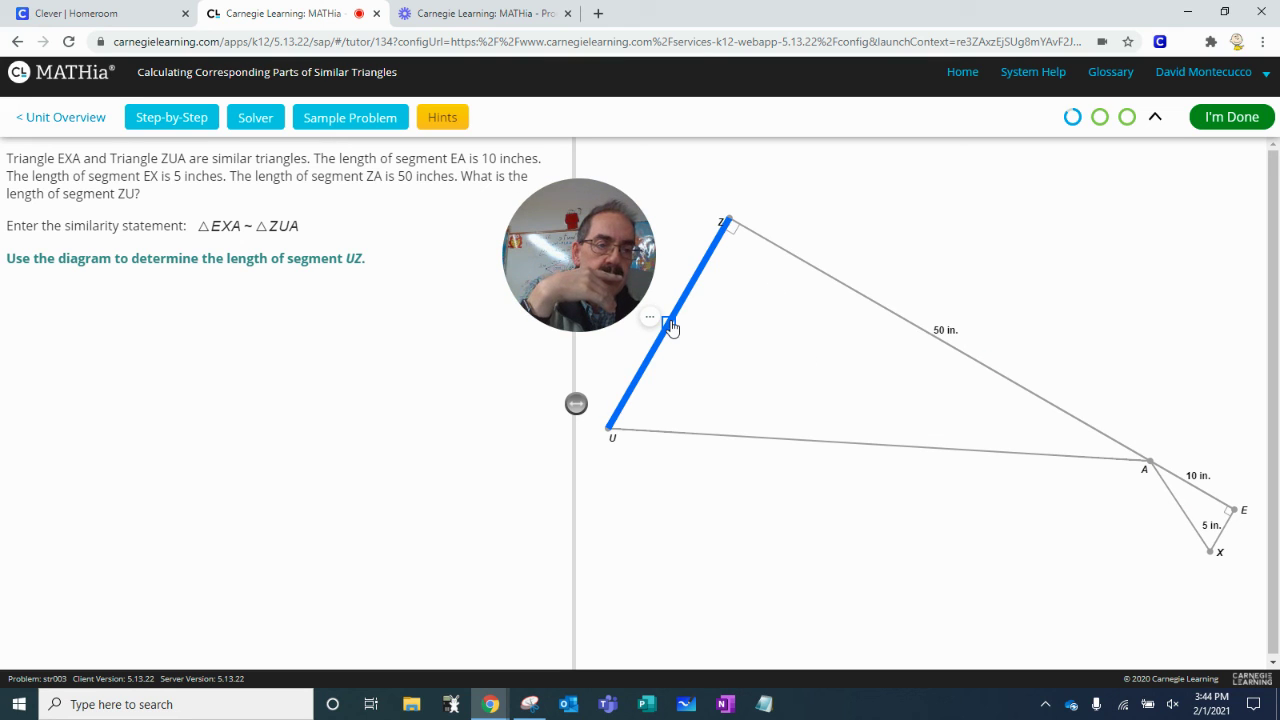
pyautogui.click(1097, 357)
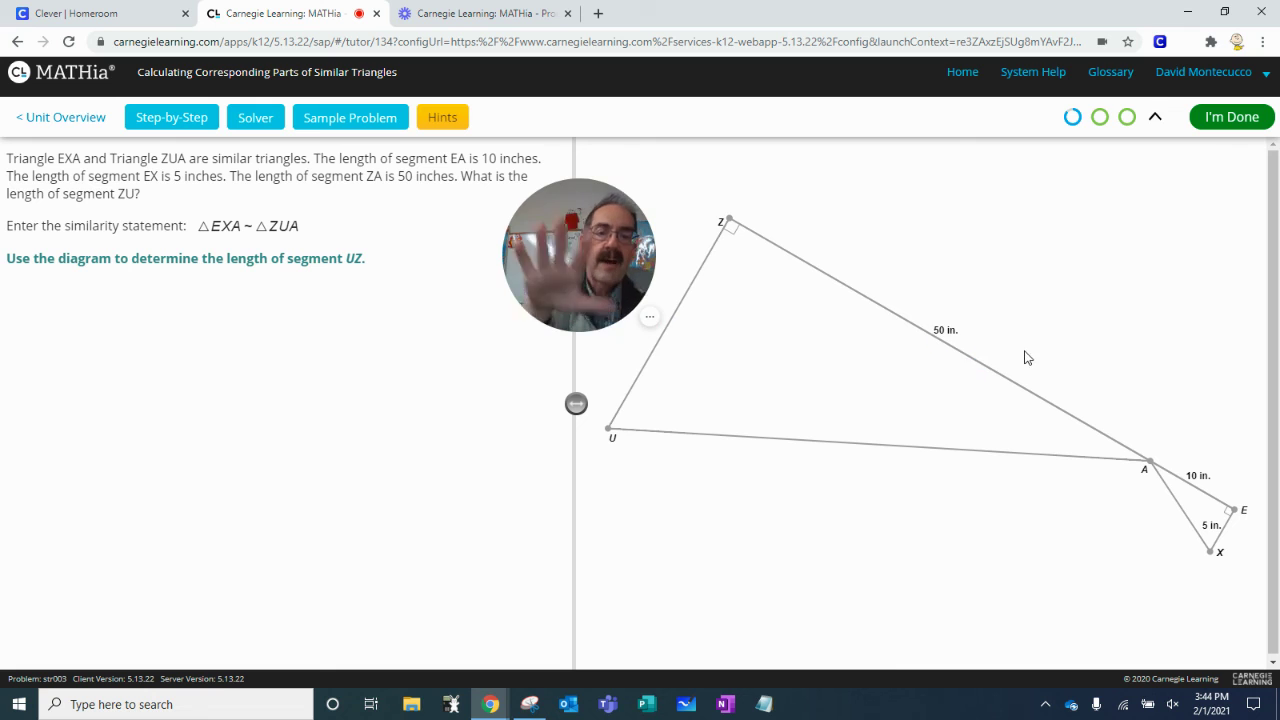
pyautogui.click(1190, 485)
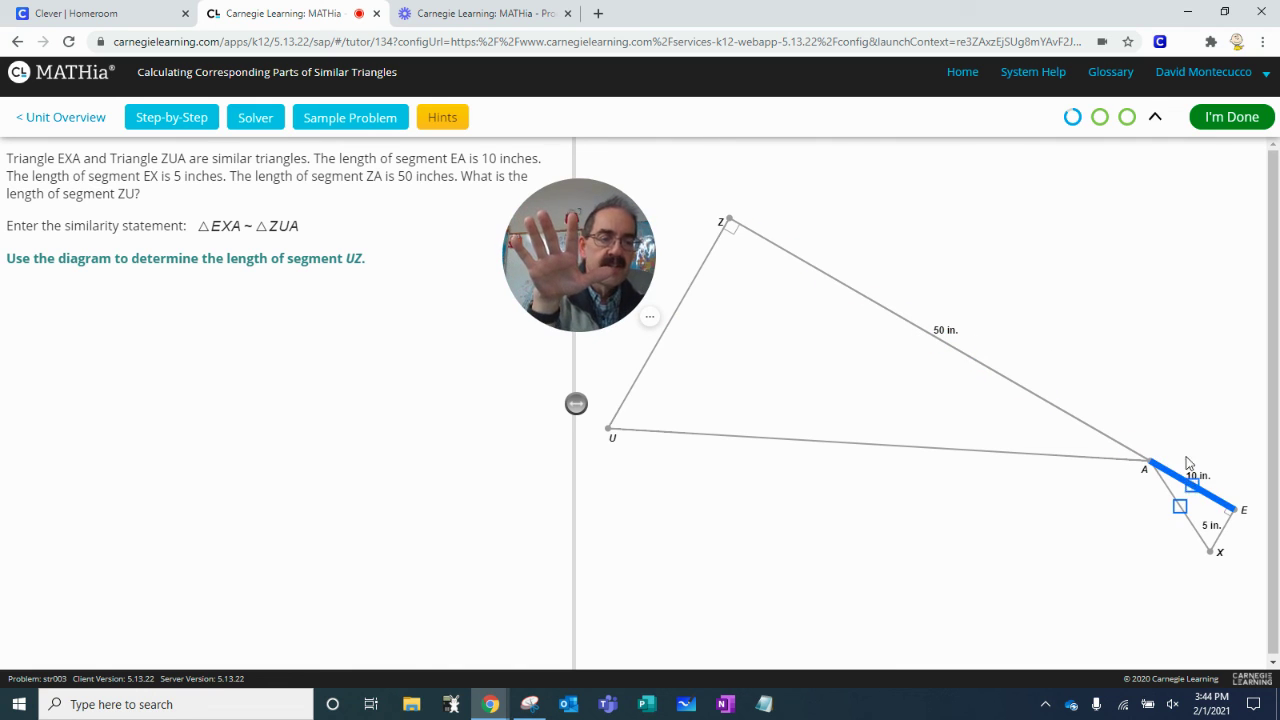
pyautogui.click(1220, 533)
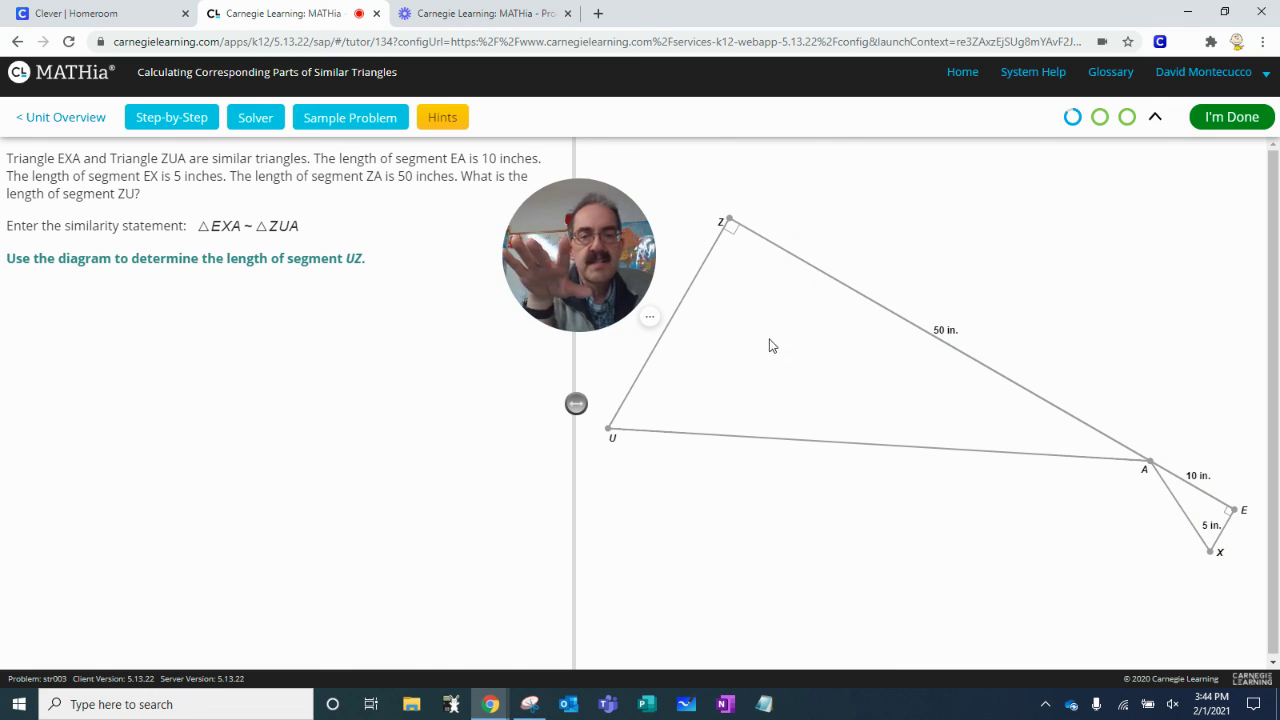
pyautogui.click(670, 325)
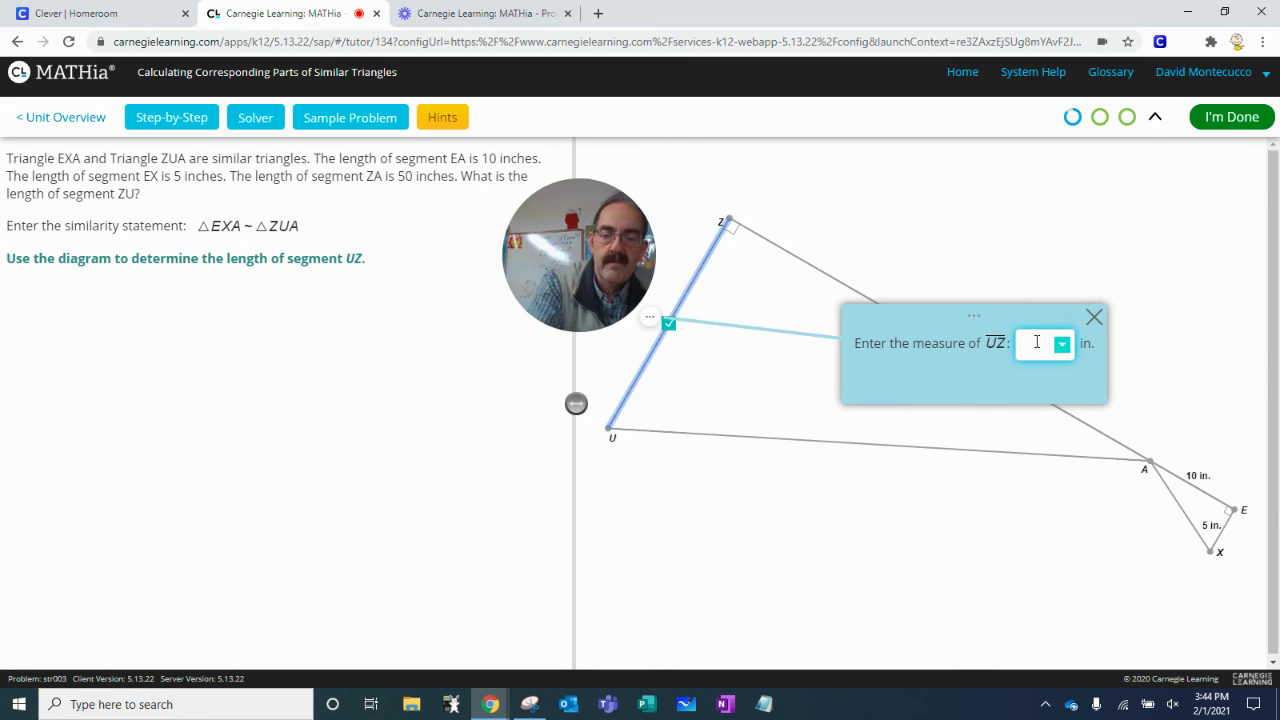
# Label segment UZ as 25 in and mark the workspace done.
pyautogui.write('25')
pyautogui.press('Return')
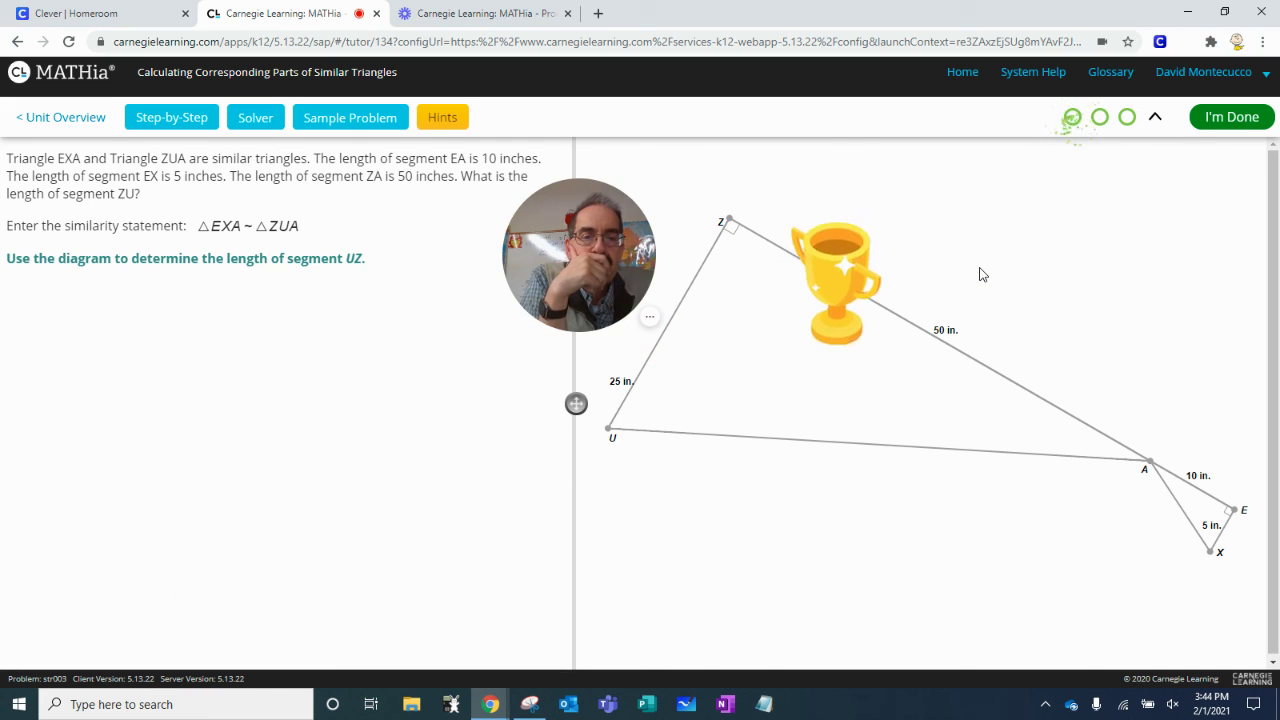
pyautogui.click(1232, 121)
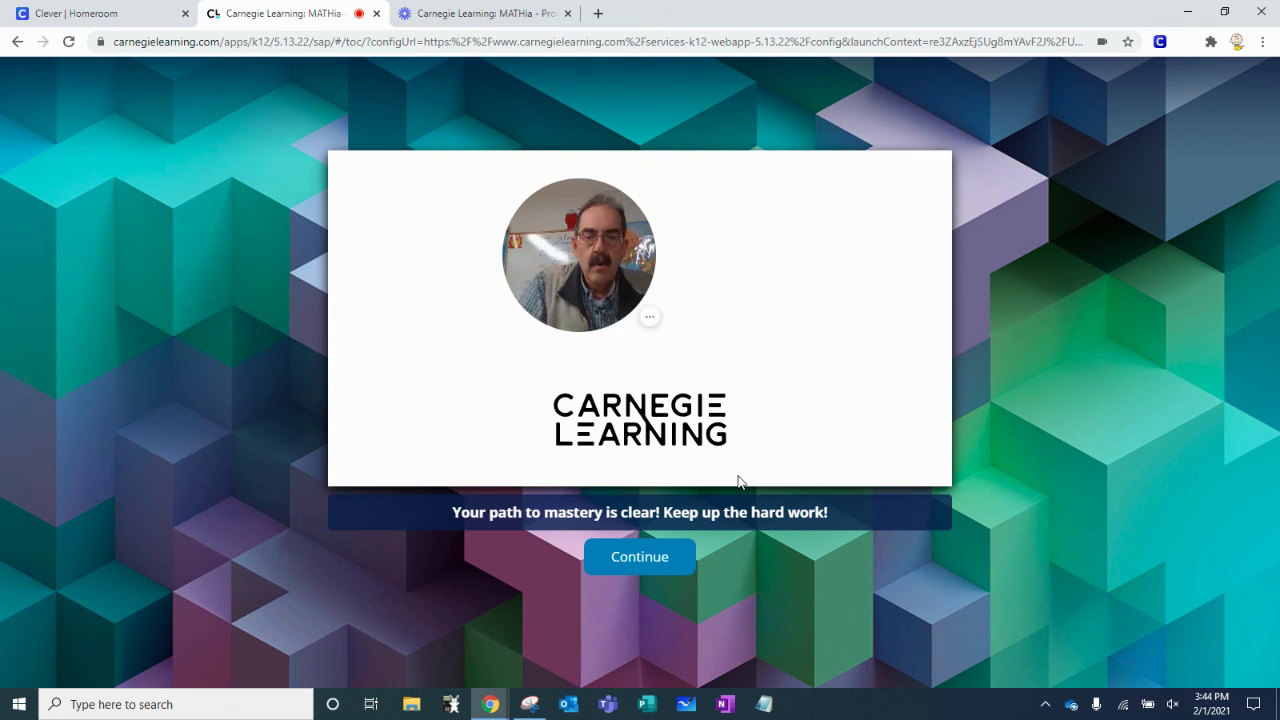
# Continue to the progress page and advance the unit cards to show Units 5 and 6.
pyautogui.click(635, 560)
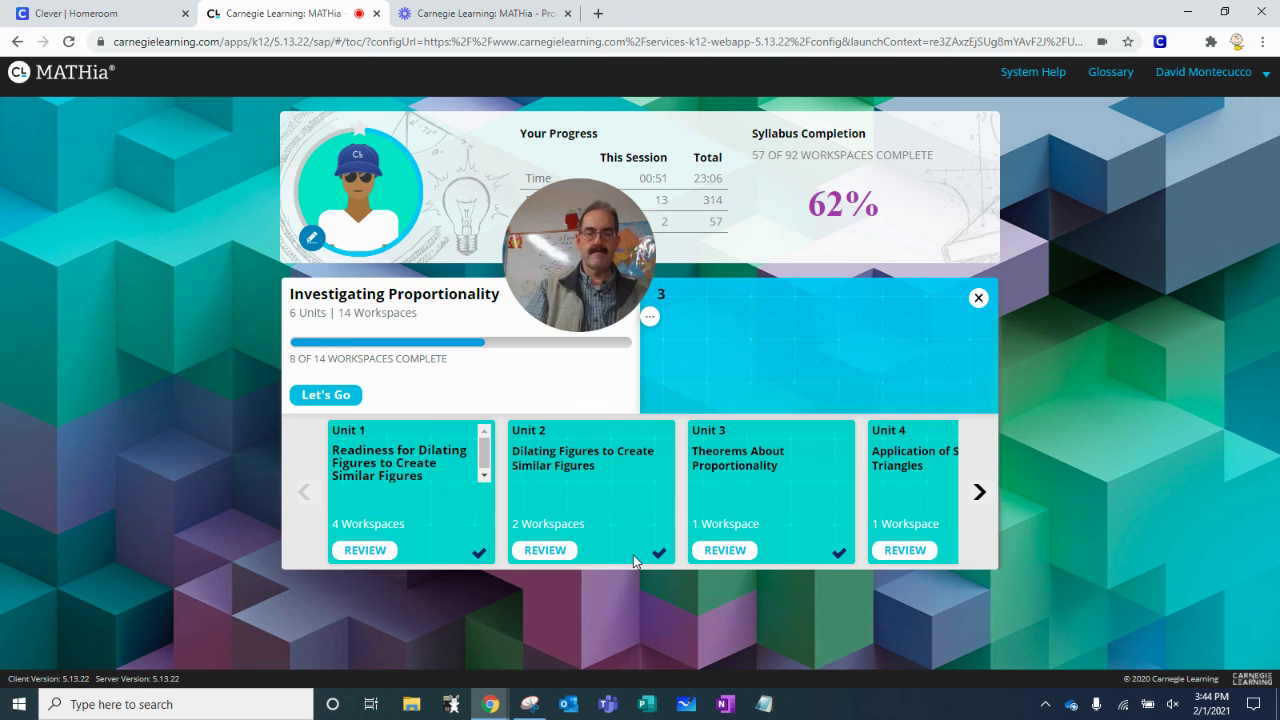
pyautogui.click(980, 492)
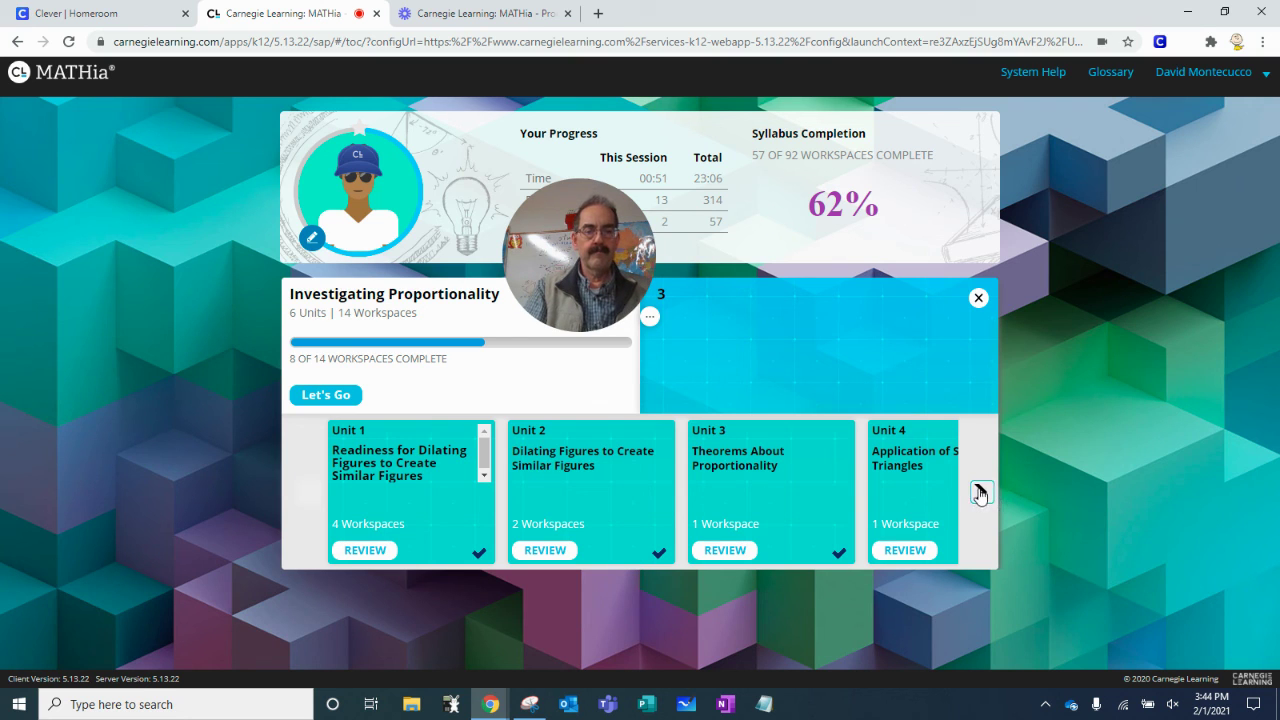
pyautogui.click(981, 493)
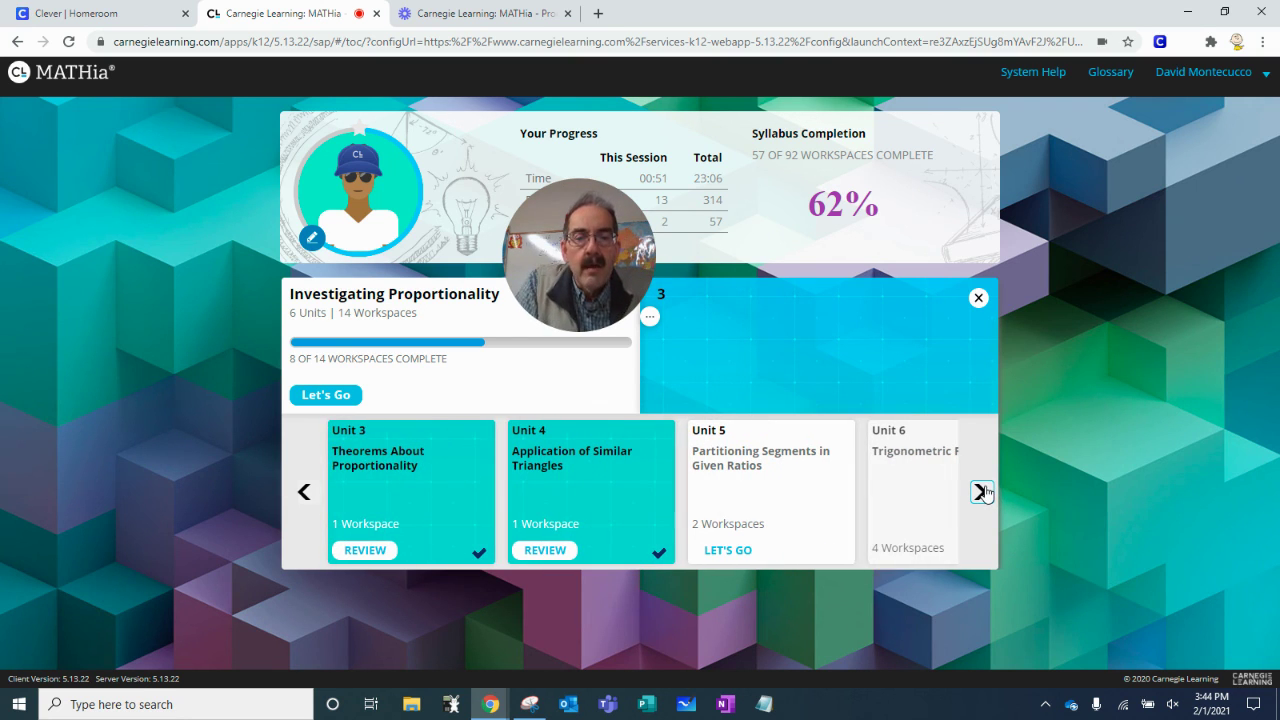